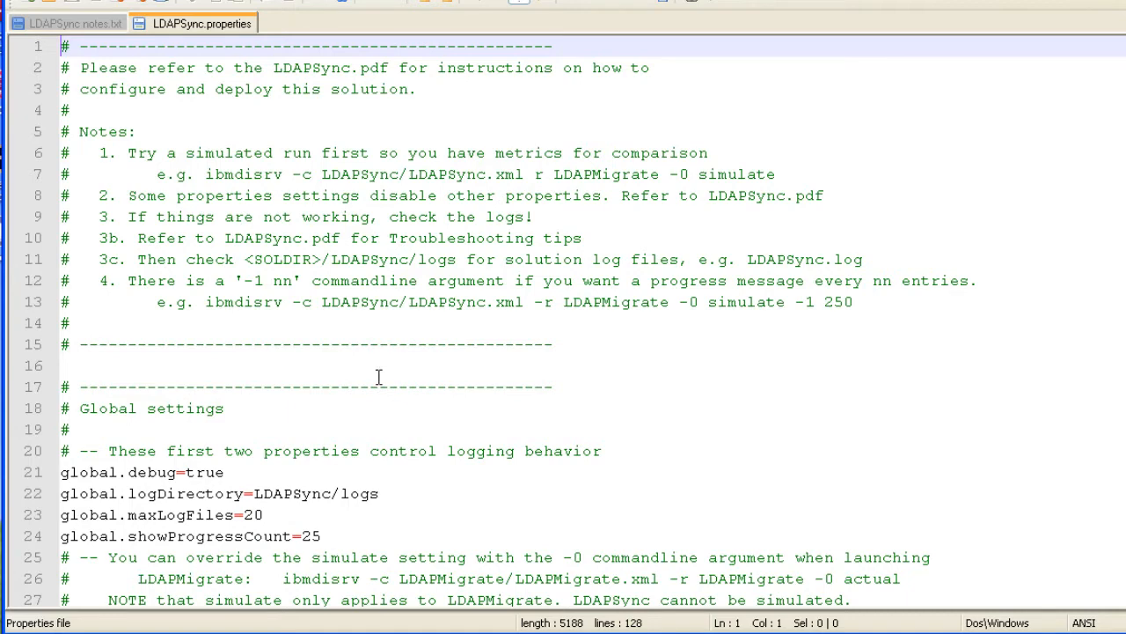
Set global.maxLogFiles to 2 and global.showProgressCount to 5 in the global settings.
scroll(378, 377, down, 2)
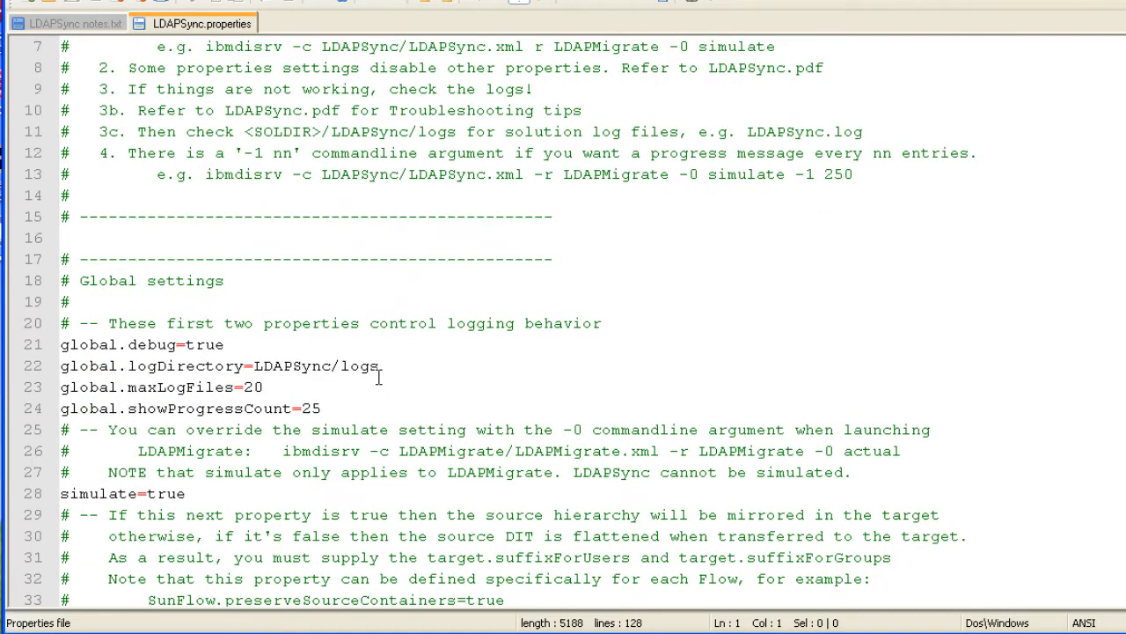
scroll(378, 377, down, 2)
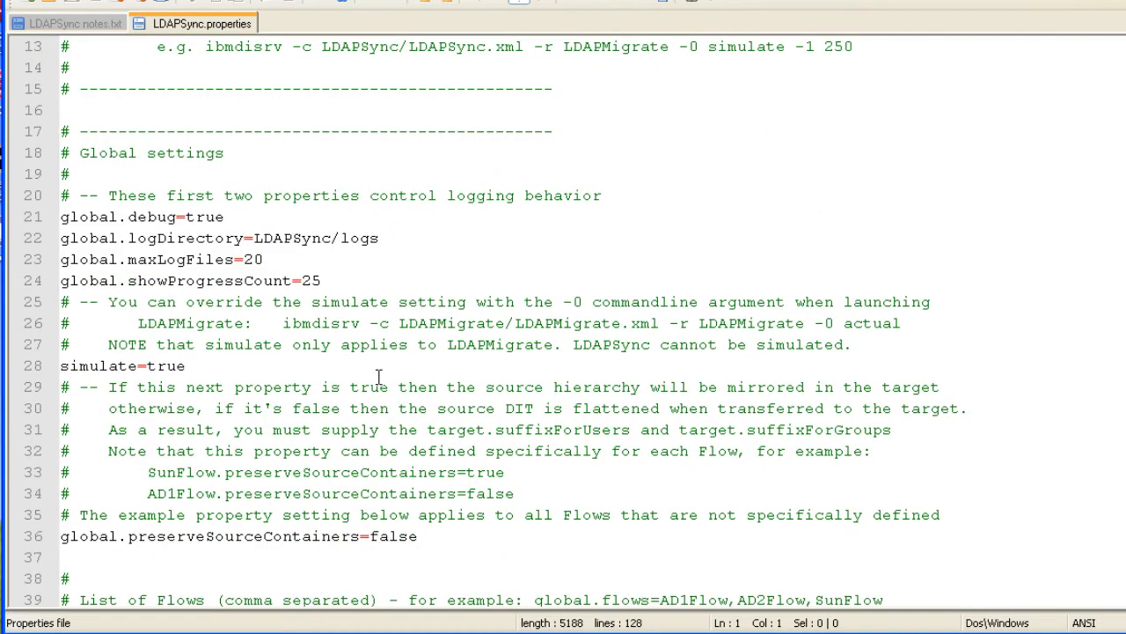
scroll(378, 377, down, 2)
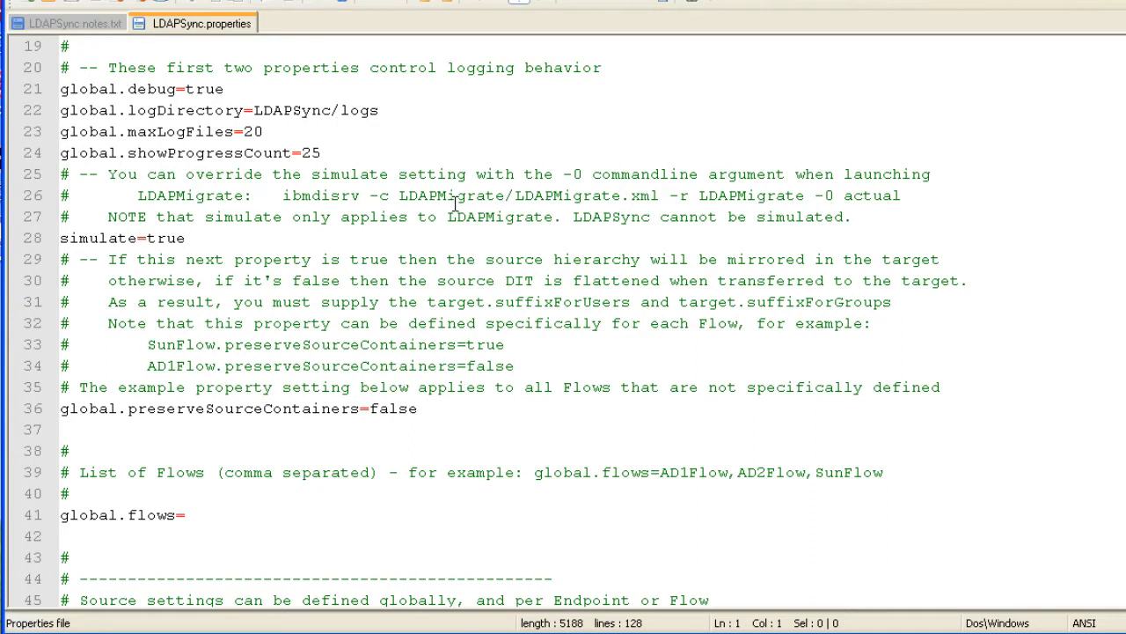
click(272, 132)
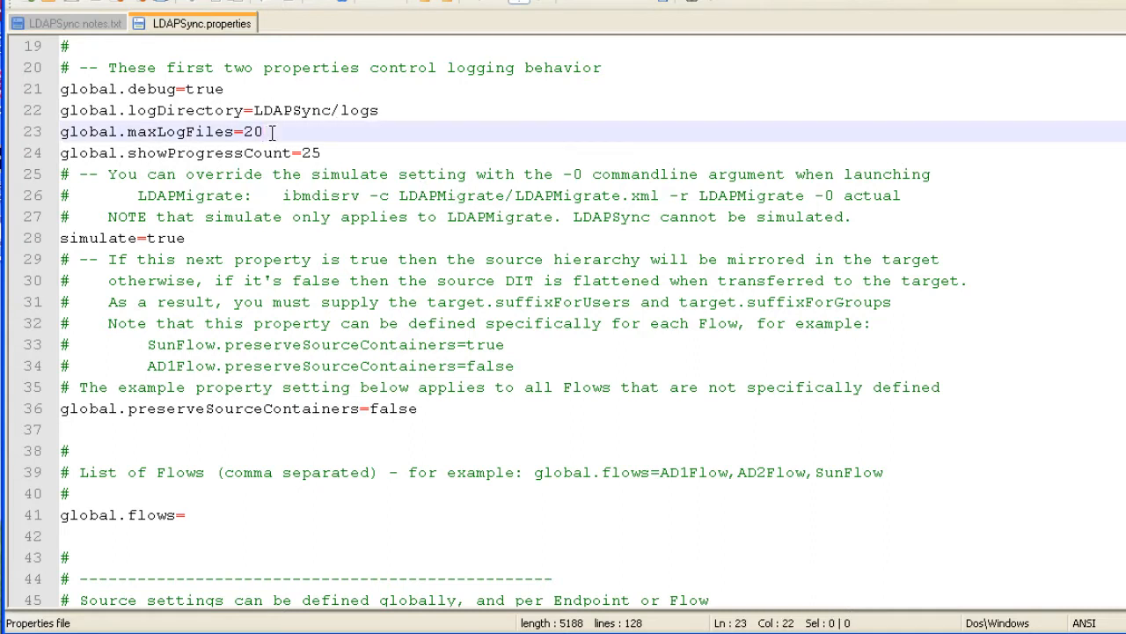
key(BackSpace)
click(327, 153)
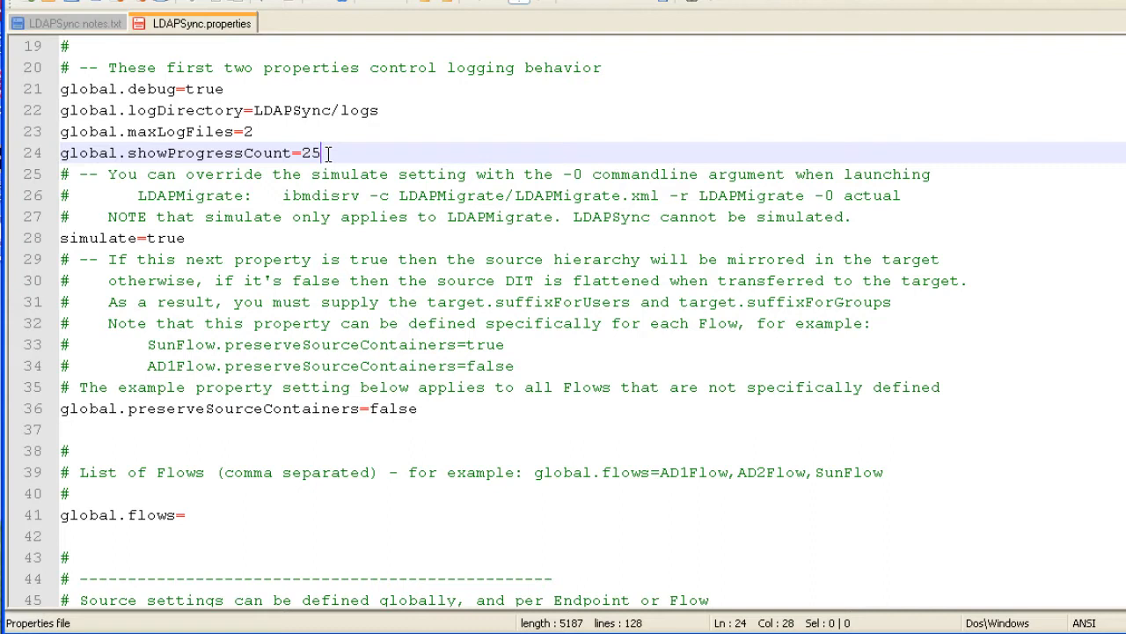
key(BackSpace)
key(BackSpace)
text(5)
Define ADFlow as the only flow in the global.flows property.
scroll(563, 321, down, 5)
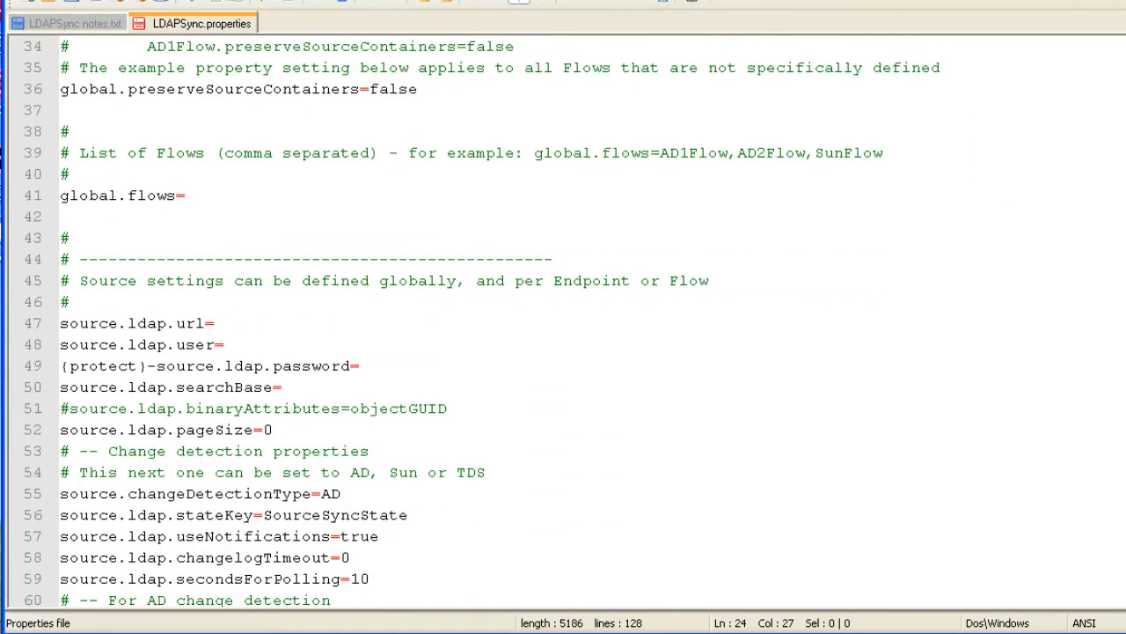
scroll(563, 321, down, 2)
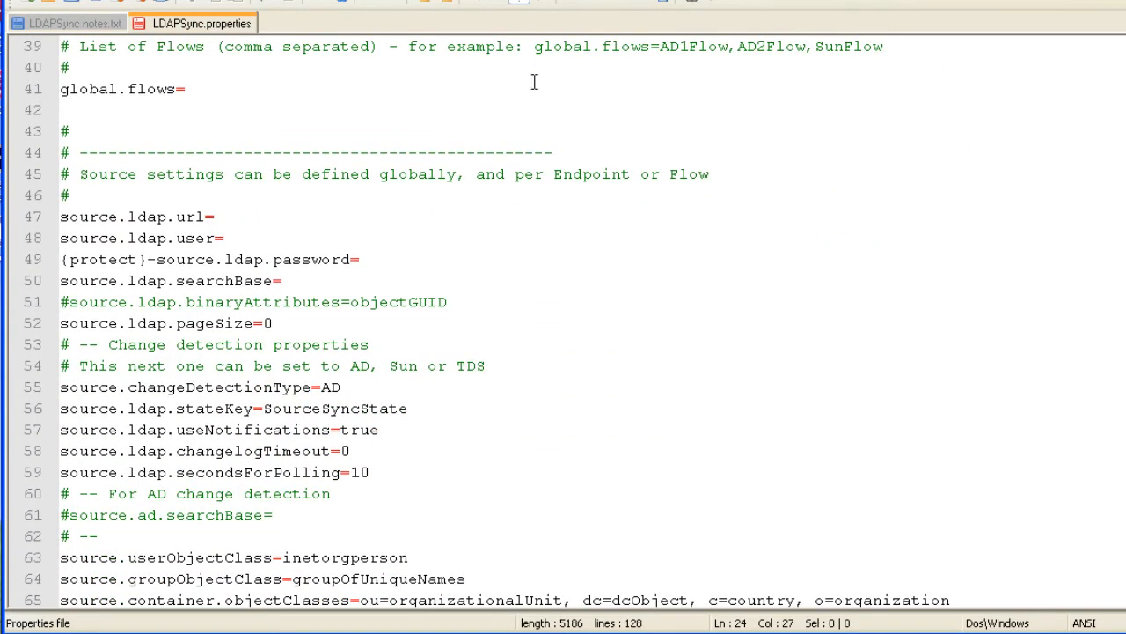
click(222, 92)
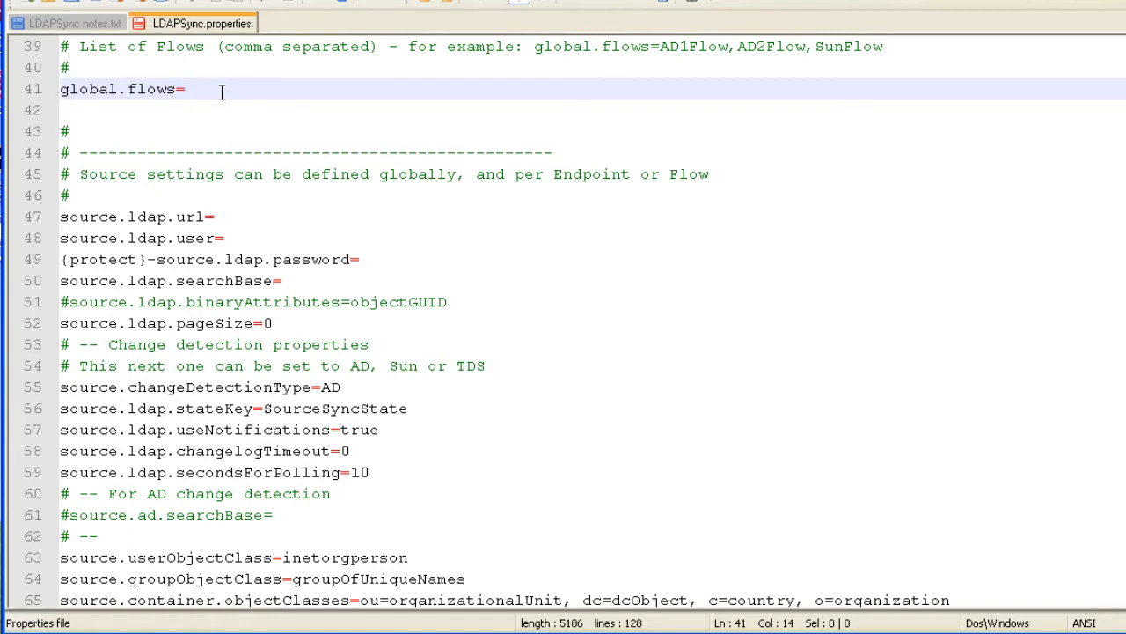
text(ADFlow)
Add the property ADFlow.source.endpoint=AD below the flow list, separated from it by a blank line.
key(Return)
key(Return)
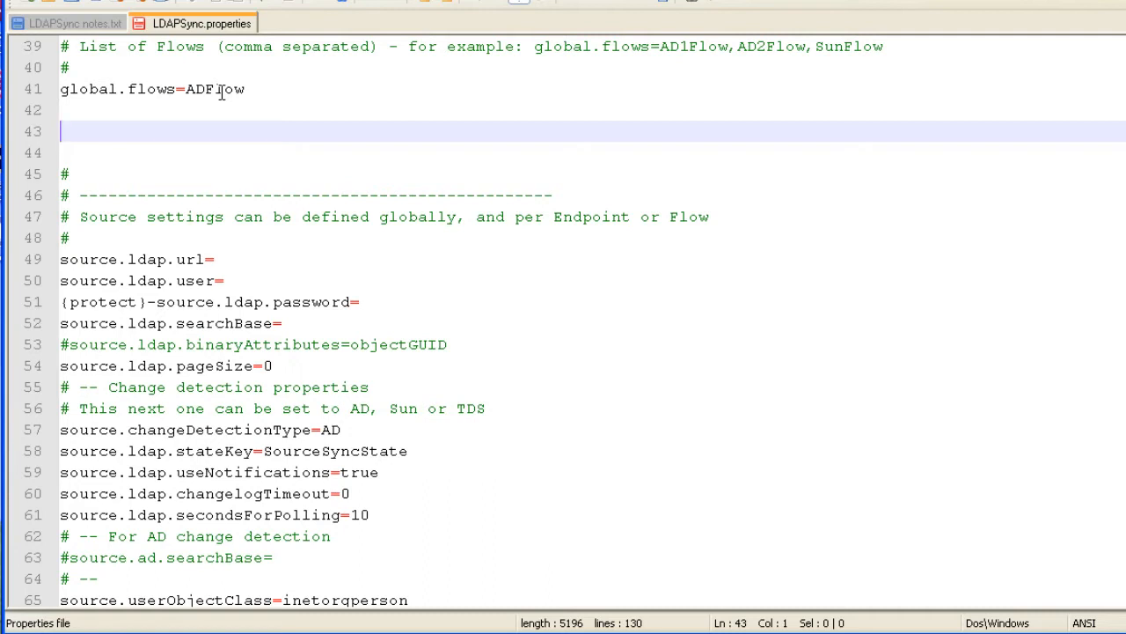
text(ADFlow.source.endp)
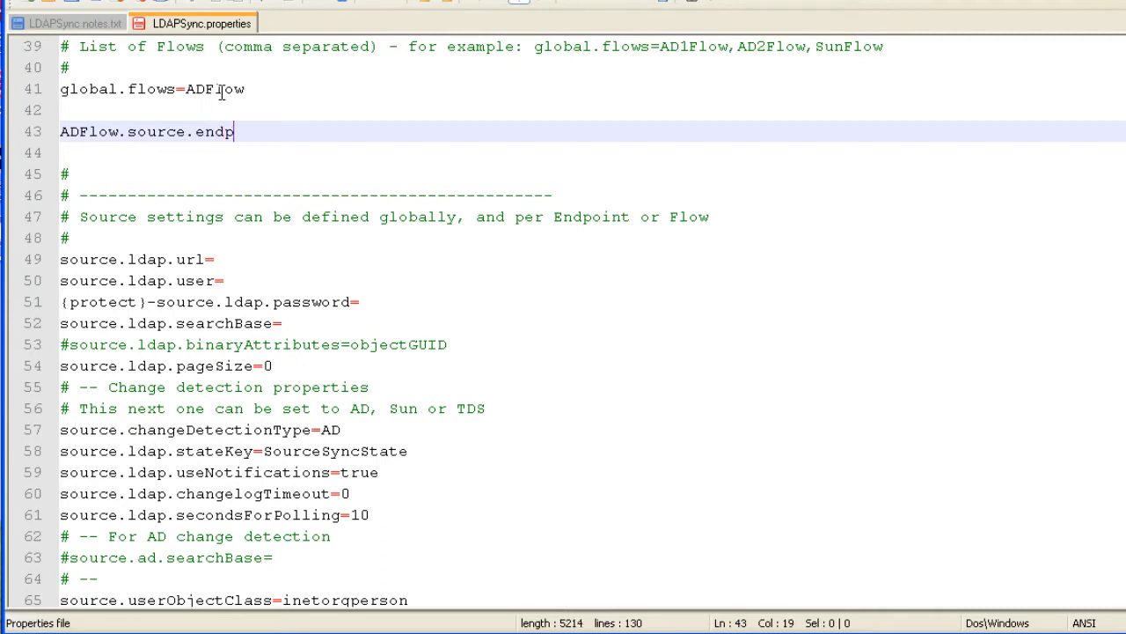
text(oint=AD)
click(222, 89)
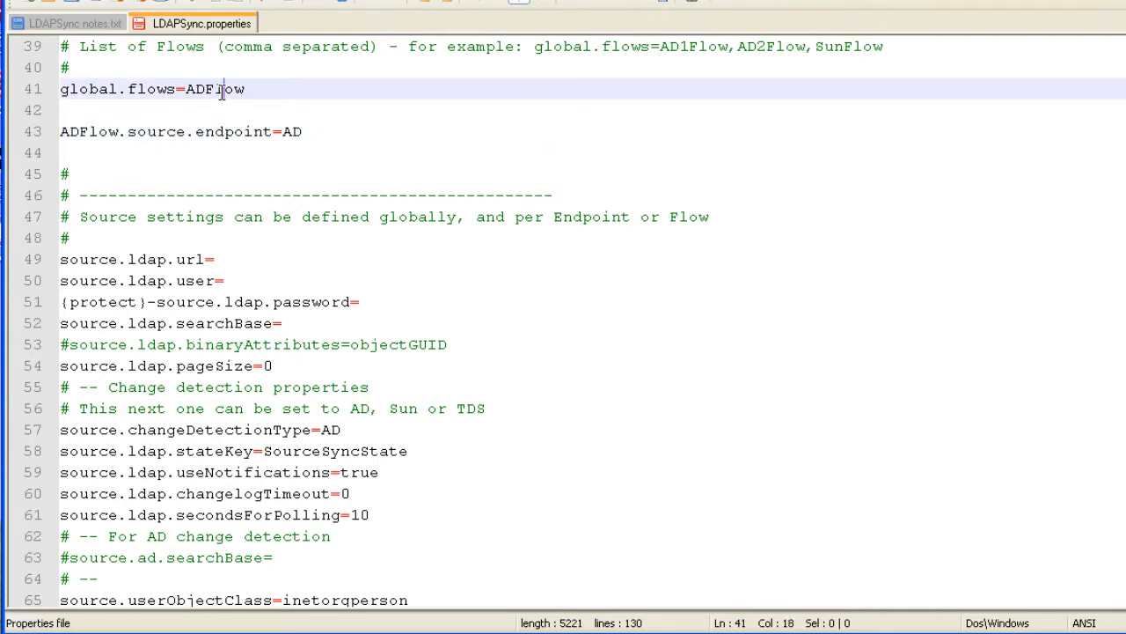
click(315, 132)
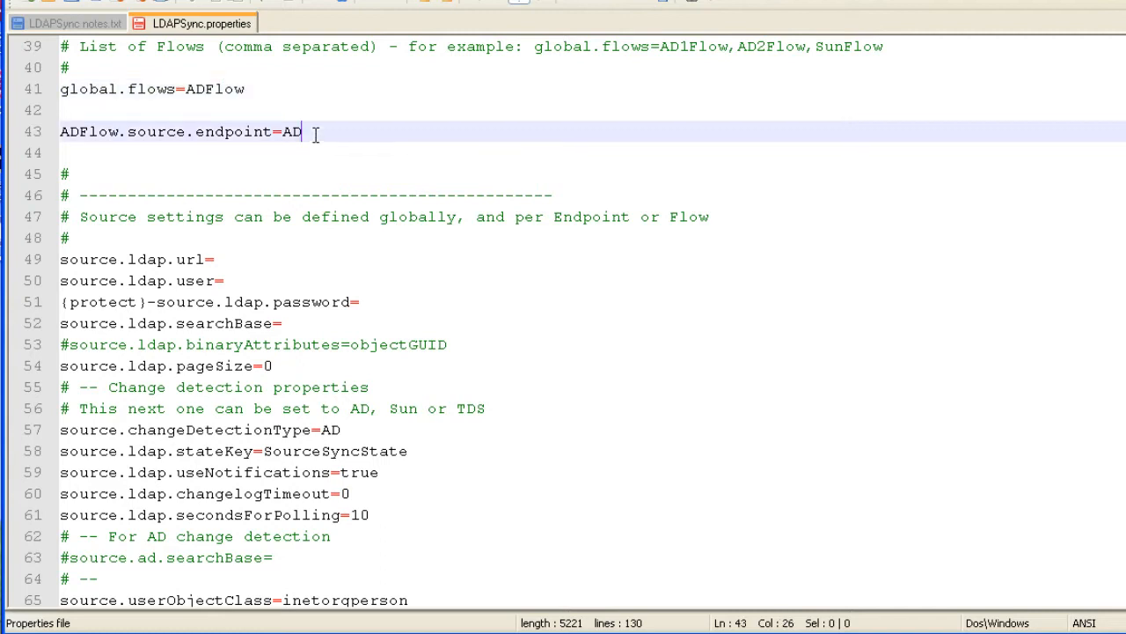
Add the property ADFlow.target.endpoint=TDS directly below the source endpoint line.
key(Return)
text(ADFlow)
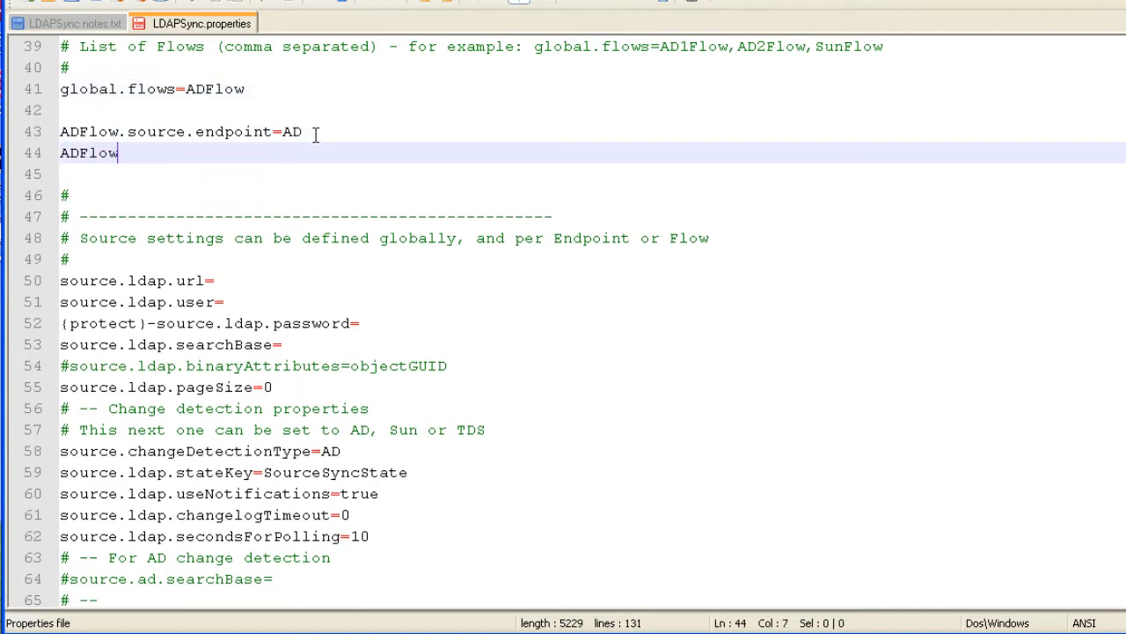
text(.target.endpoi)
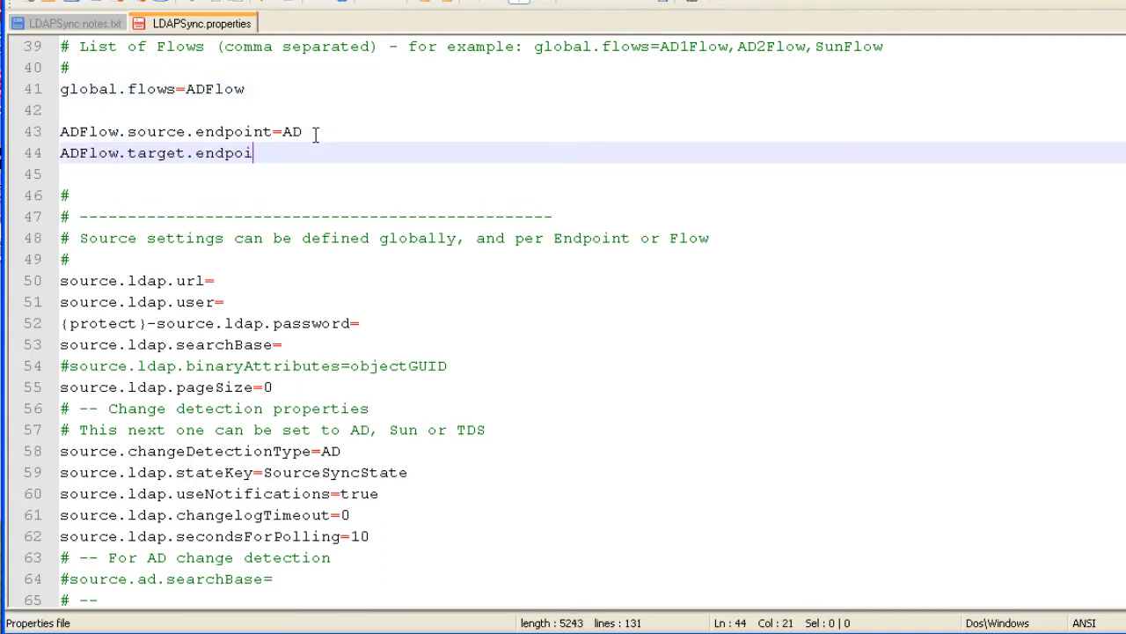
text(nt=TDS)
Replace the source prefix of the ldap.url property with ep.AD in the source settings.
scroll(564, 323, down, 3)
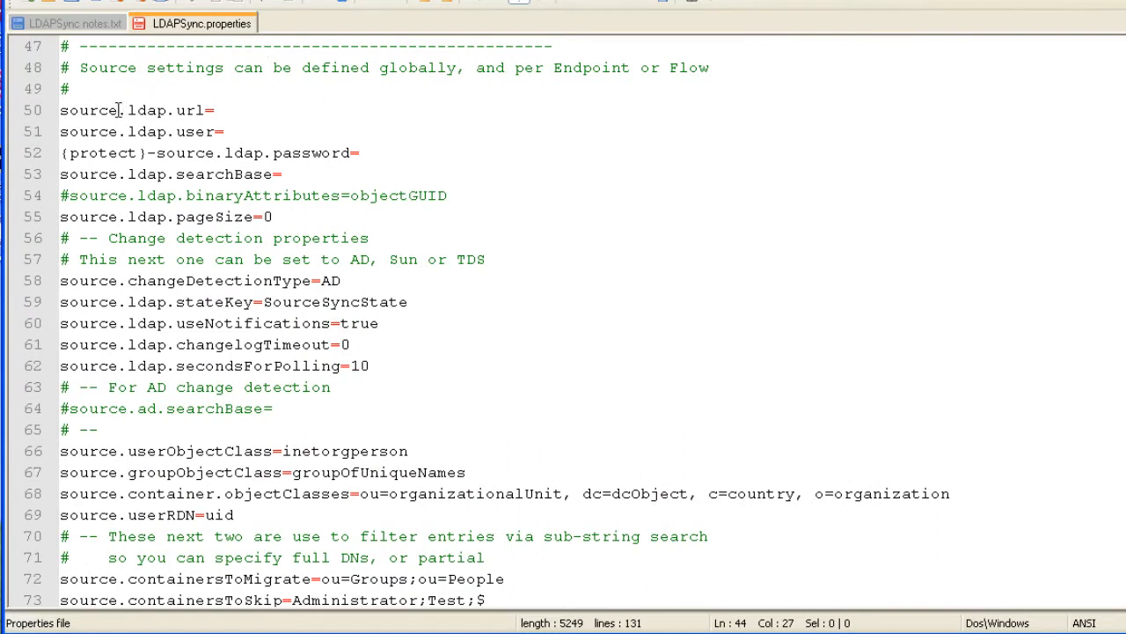
drag(118, 110, 59, 110)
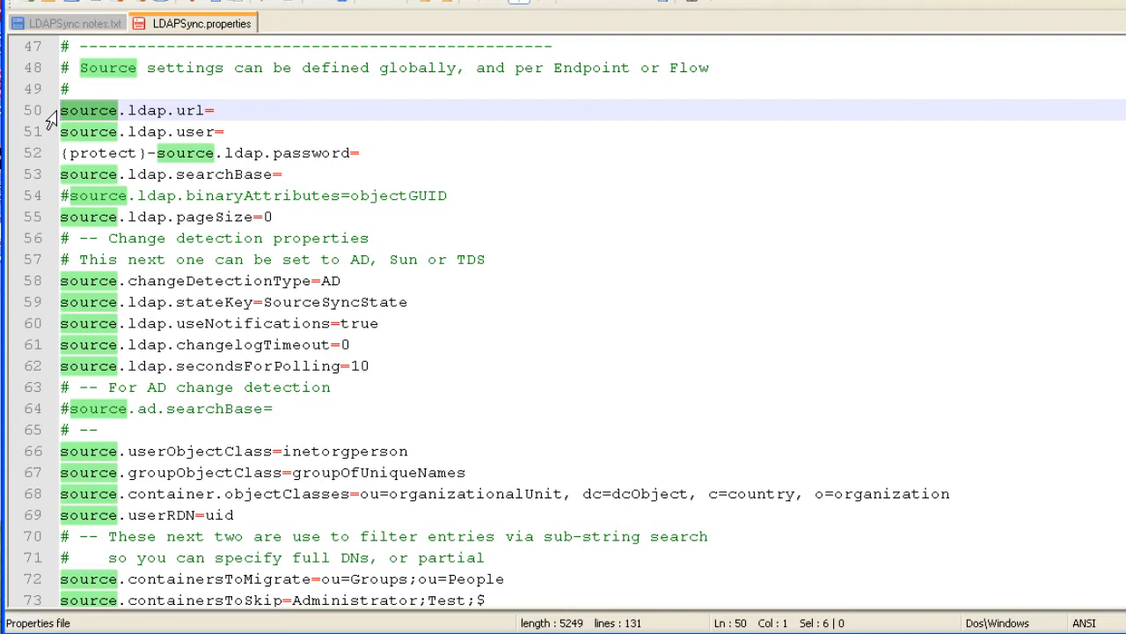
text(ep.AD)
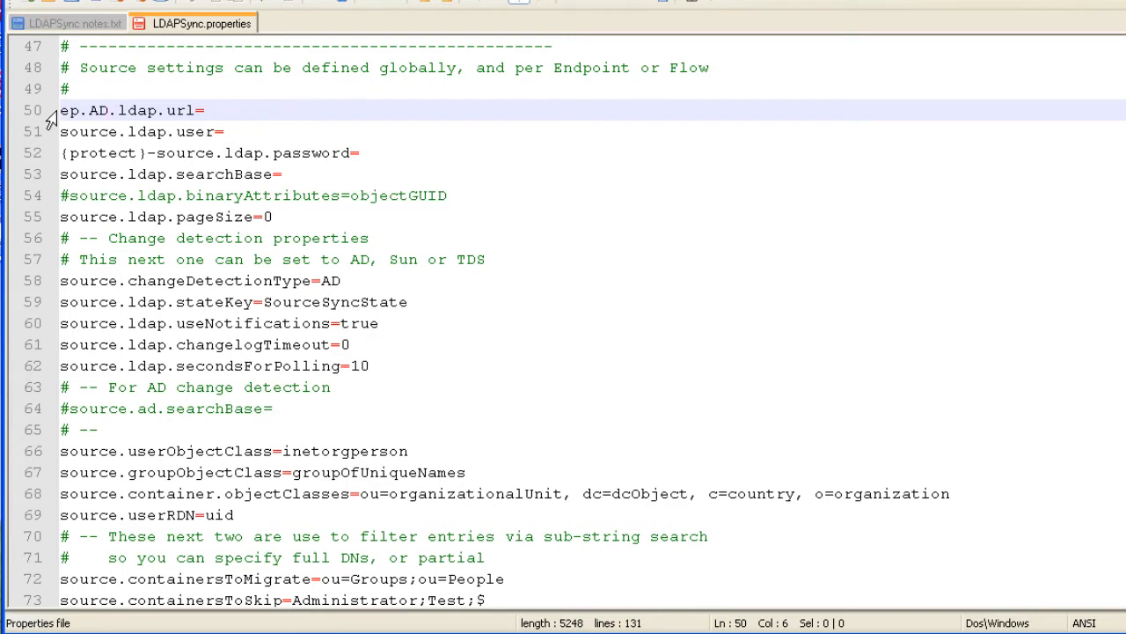
Copy the ep.AD prefix from the ldap.url line and substitute it for source in the ldap.user property.
key(shift+Home)
key(ctrl+c)
key(Down)
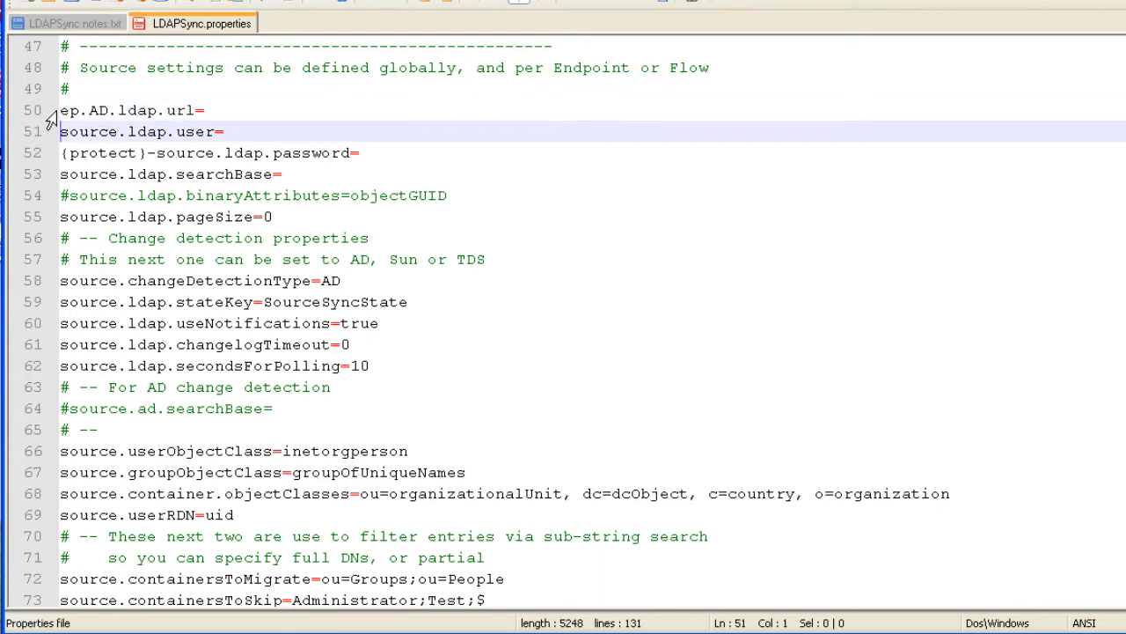
key(shift+Right)
key(shift+Right)
key(shift+Right)
key(shift+Right)
key(shift+Right)
key(shift+Right)
key(ctrl+v)
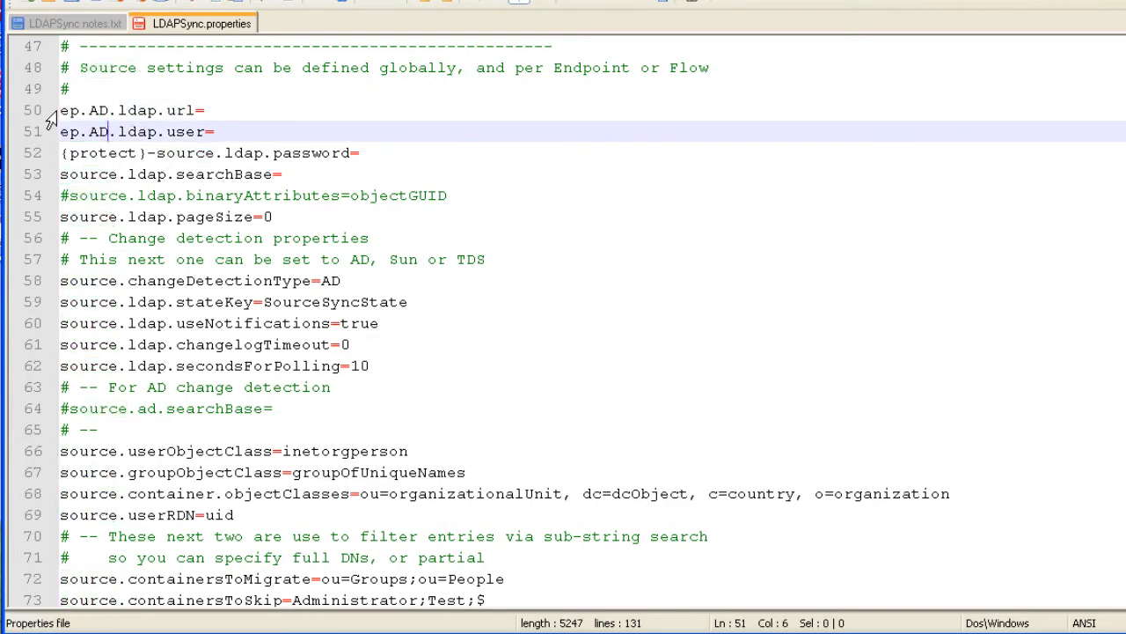
Replace source with the copied ep.AD prefix in the ldap.password property, keeping {protect}- in front.
key(Down)
key(Right)
key(Right)
key(Right)
key(Right)
key(Right)
key(shift+Right)
key(shift+Right)
key(shift+Right)
key(shift+Right)
key(shift+Right)
key(shift+Right)
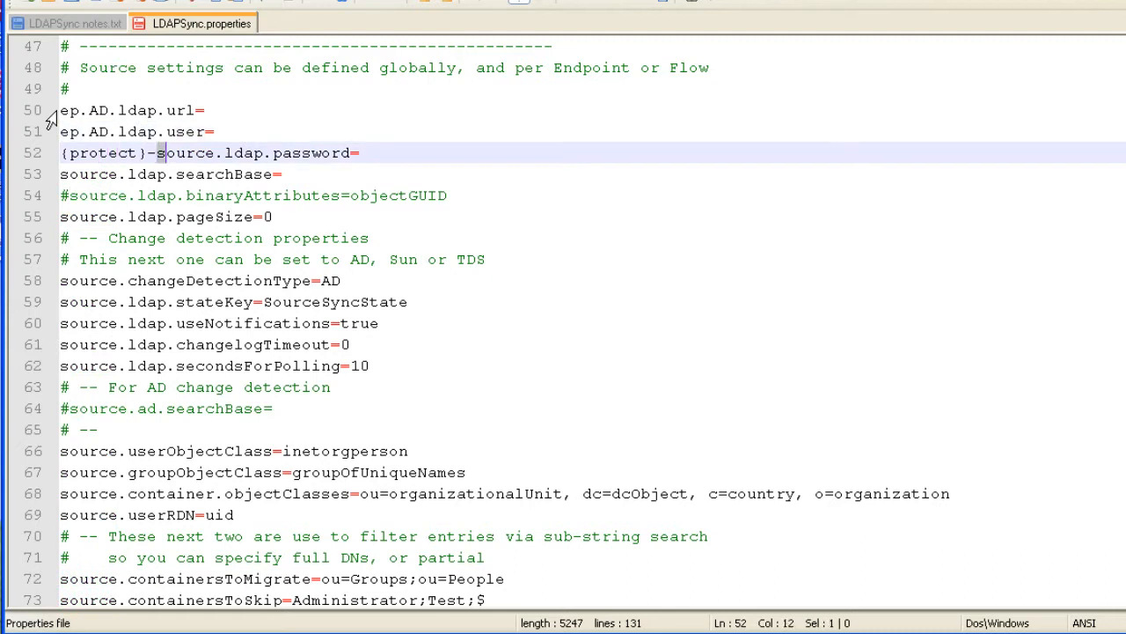
key(ctrl+v)
Highlight the {protect}- marker at the start of the ldap.password property line.
key(Left)
key(Left)
key(Left)
key(Left)
key(Left)
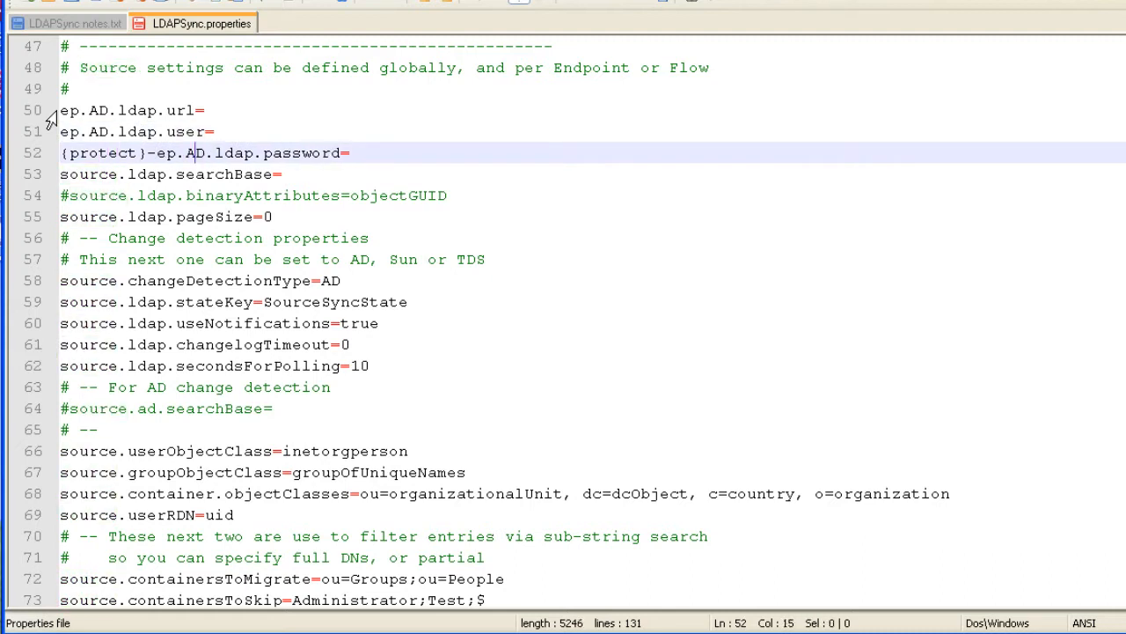
key(shift+Home)
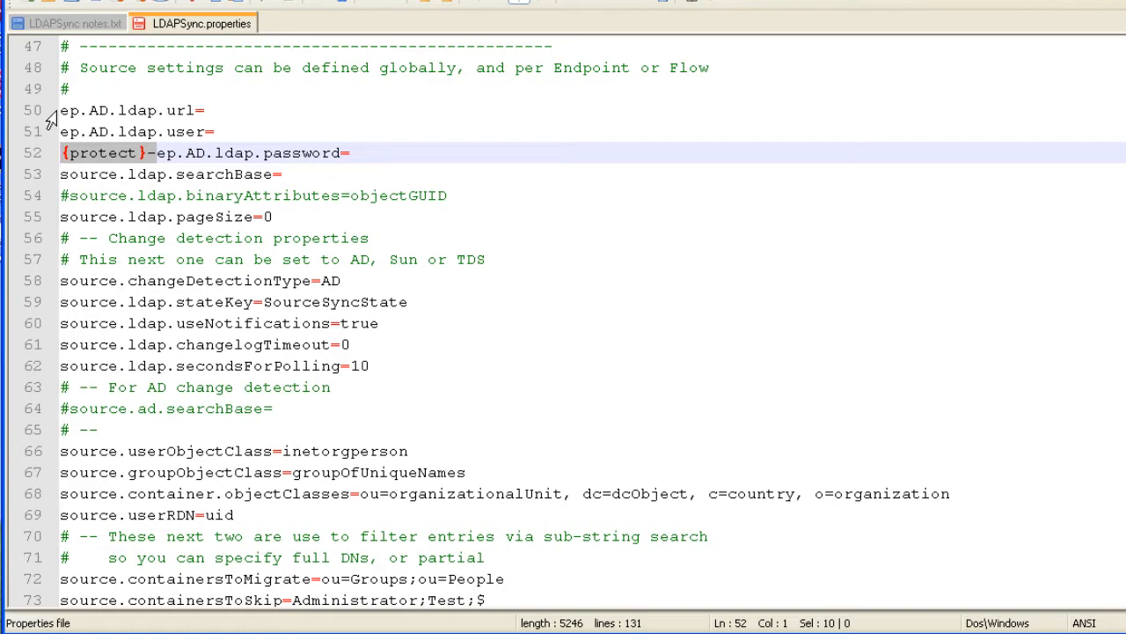
key(Down)
key(Up)
key(End)
Replace the source prefix of the ldap.searchBase property with ep.AD.
key(Down)
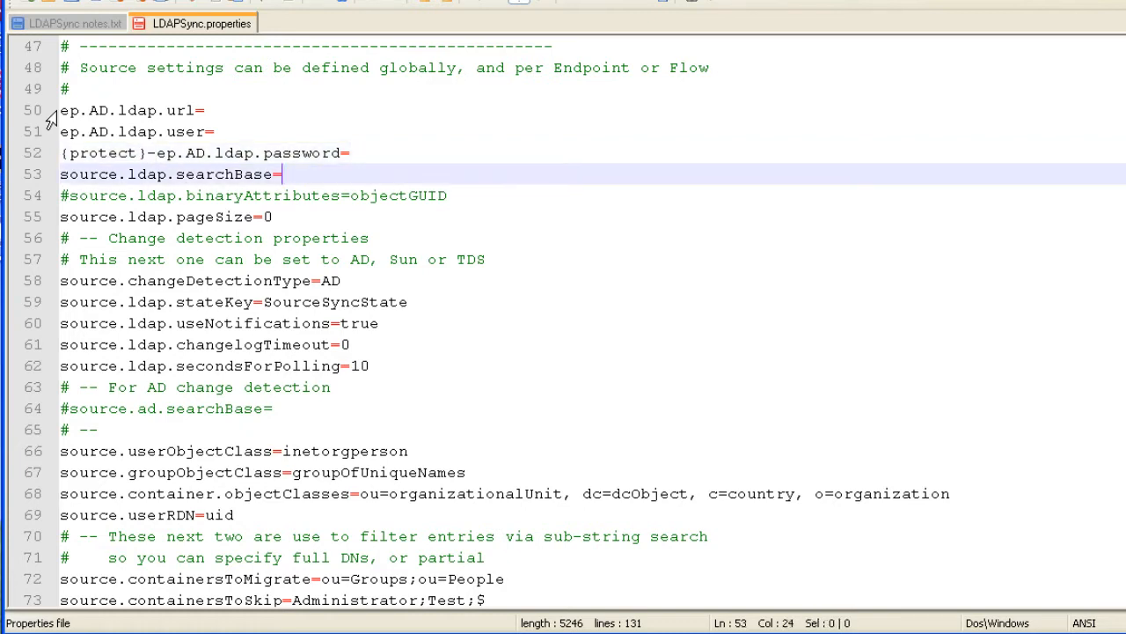
key(Home)
key(shift+Right)
key(shift+Right)
key(shift+Right)
key(shift+Right)
key(shift+Right)
key(shift+Right)
text(ep.AD)
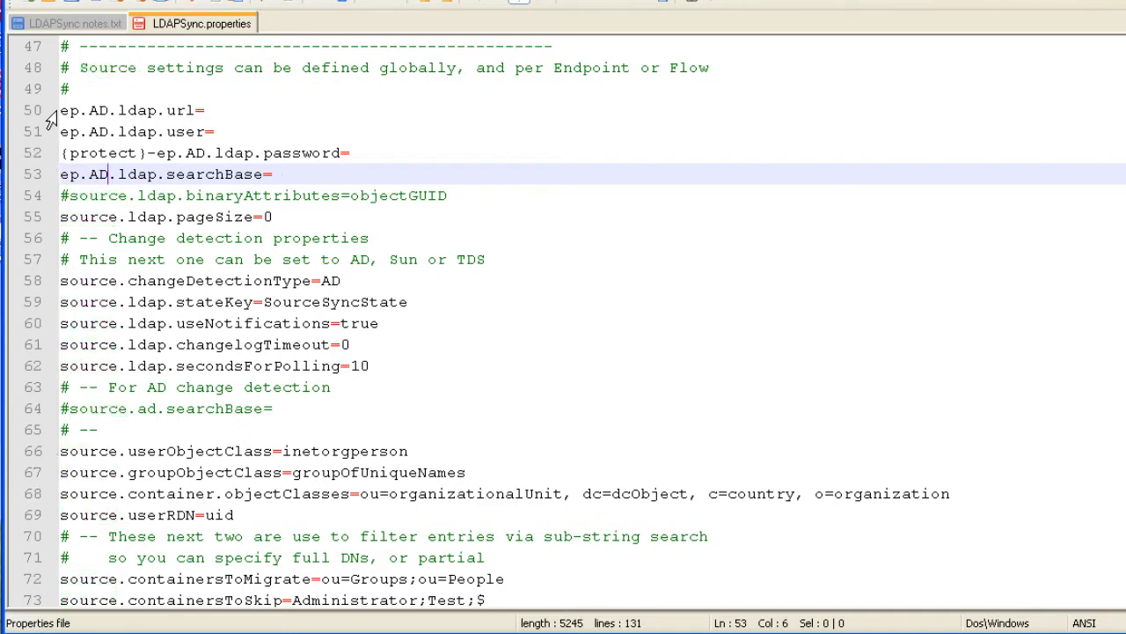
Uncomment the ldap.binaryAttributes=objectGUID property and replace its source prefix with ep.AD.
key(Down)
key(Home)
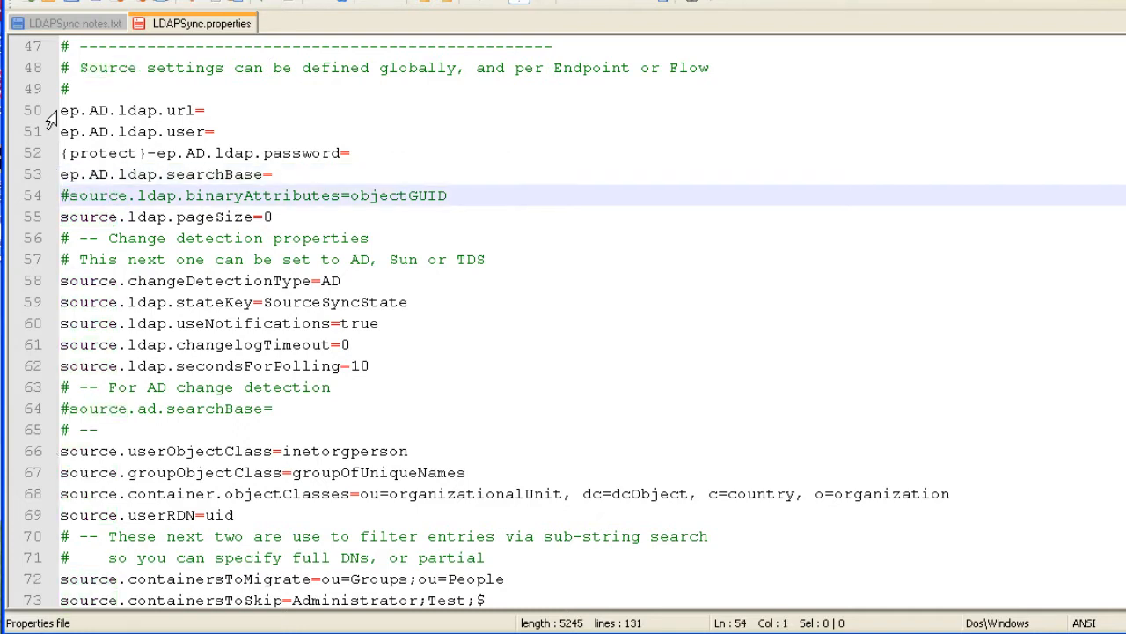
key(Delete)
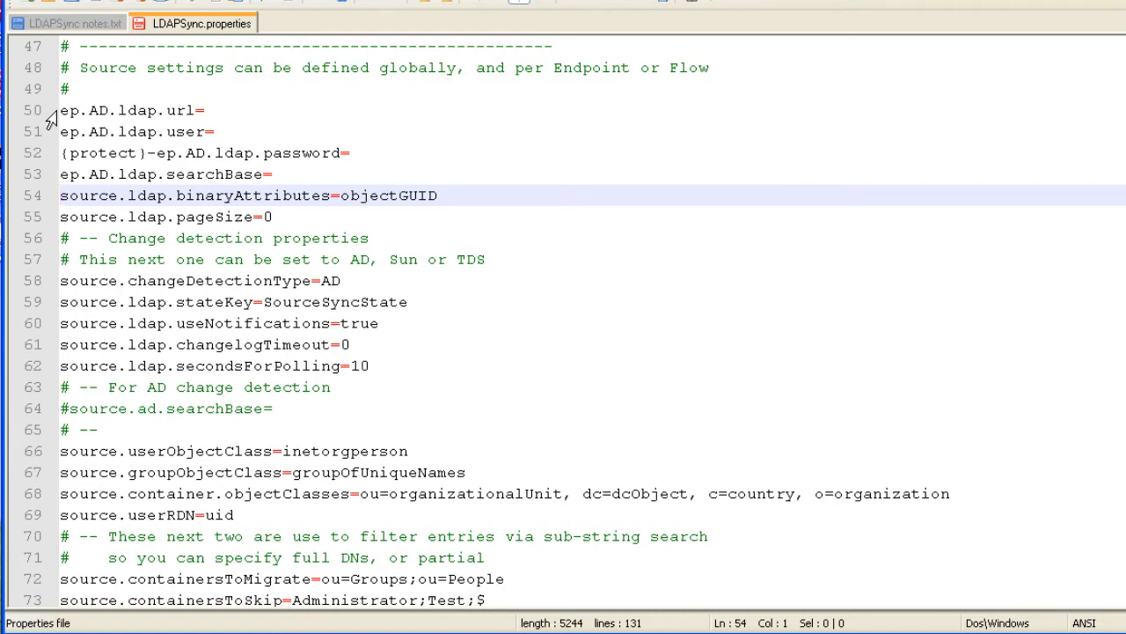
key(shift+Right)
key(shift+Right)
key(shift+Right)
key(shift+Right)
key(shift+Right)
key(shift+Right)
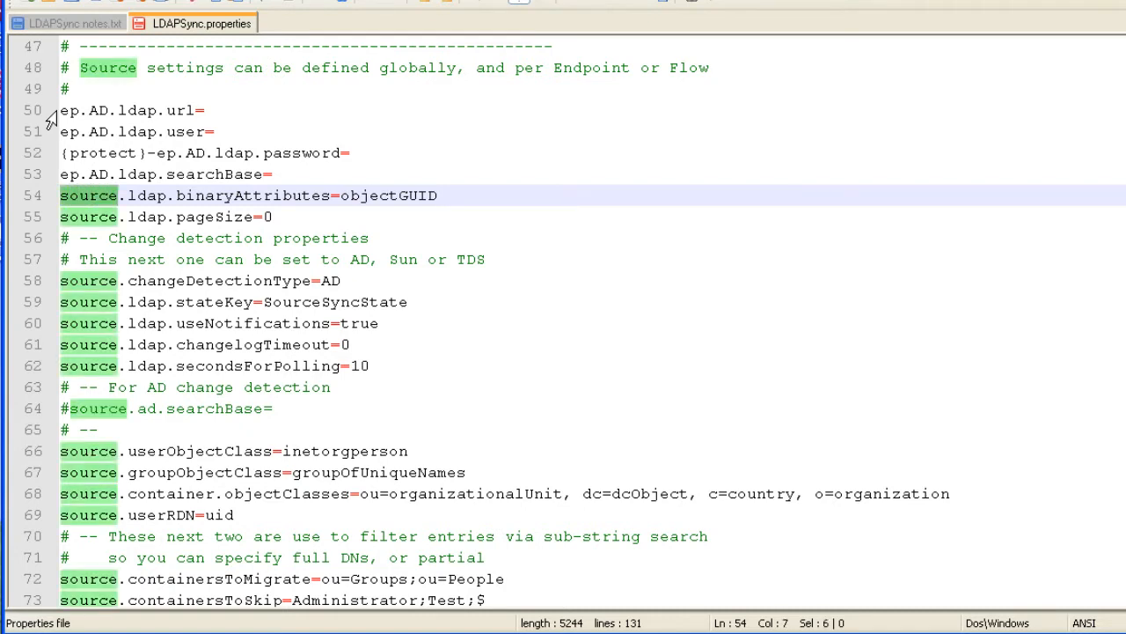
text(ep.AD)
Change the ldap.pageSize property's prefix to ep.AD and set its value to 500.
key(Down)
key(Right)
key(shift+Home)
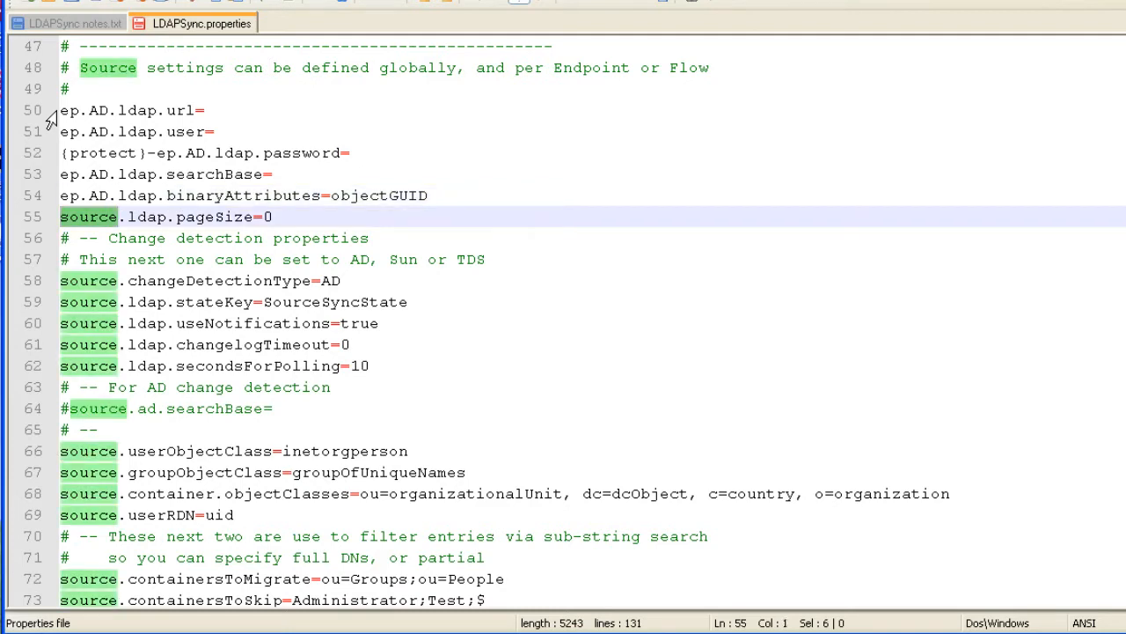
text(ep.AD)
key(End)
key(Left)
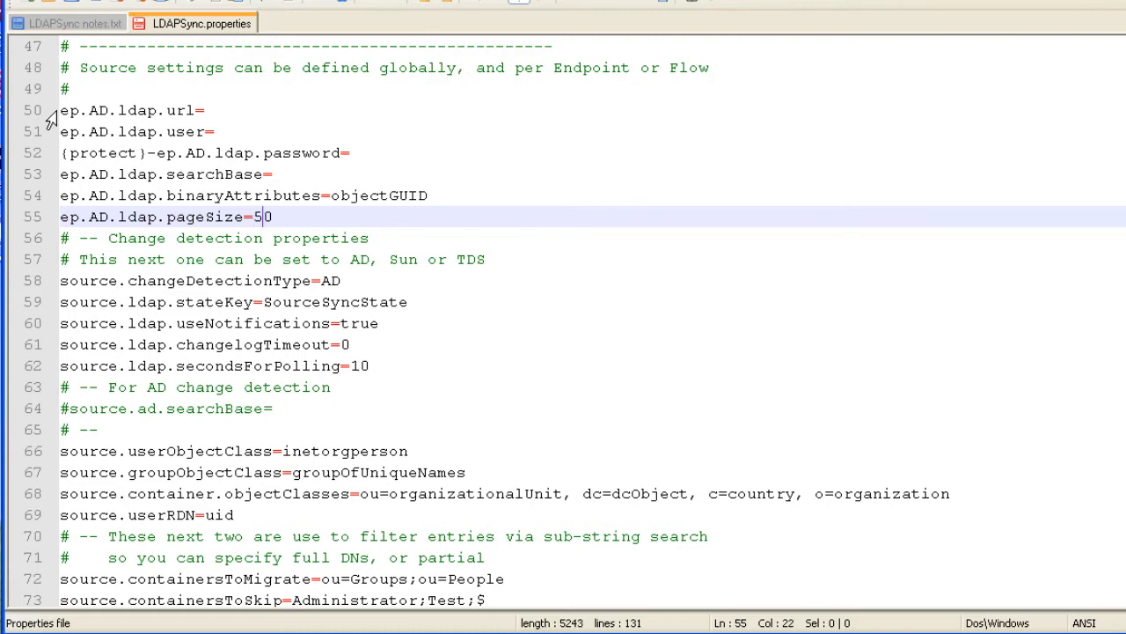
text(0)
Replace the source prefix of the changeDetectionType property with ep.AD.
key(Down)
key(Down)
key(Down)
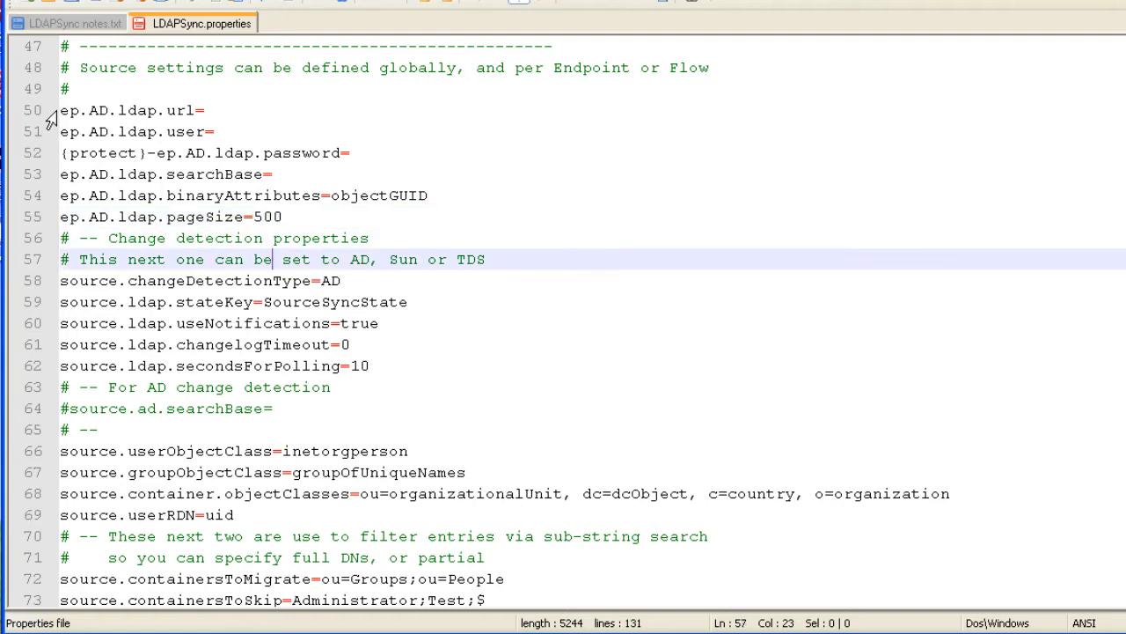
key(Home)
key(shift+Right)
key(shift+Right)
key(shift+Right)
key(shift+Right)
key(shift+Right)
key(shift+Right)
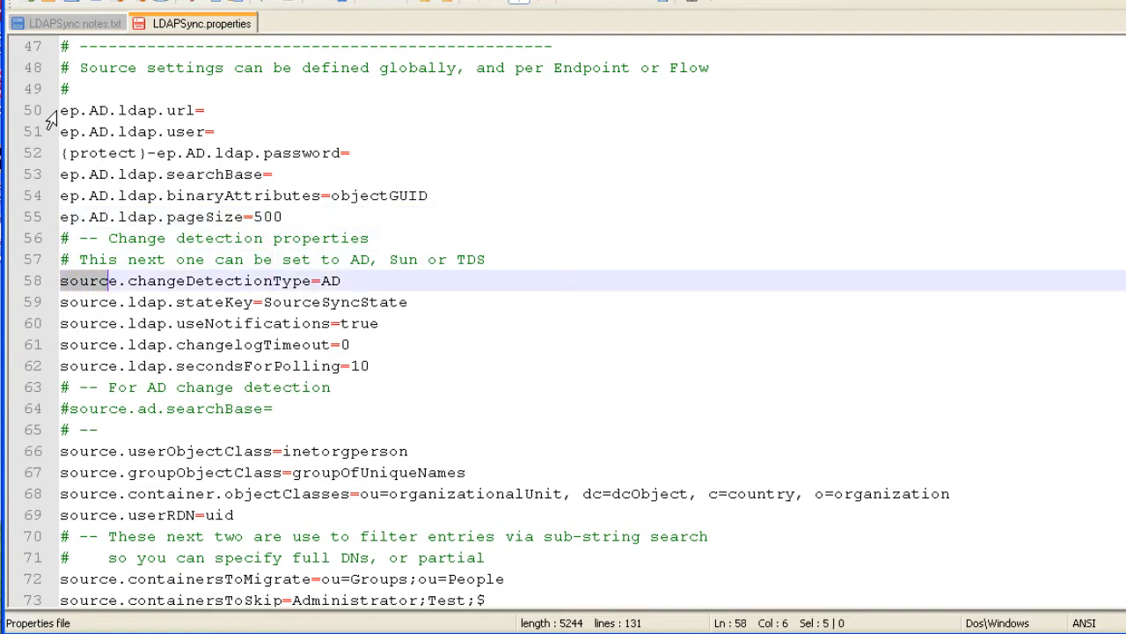
key(ctrl+v)
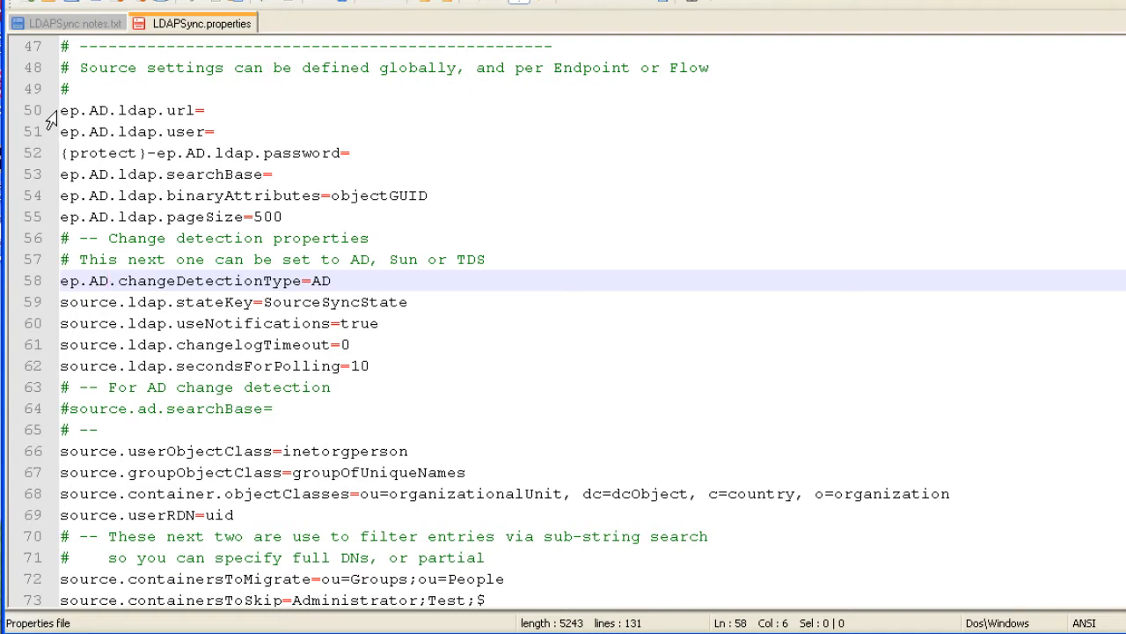
Replace the source prefix of the ldap.stateKey property with ep.AD.
key(Down)
key(Right)
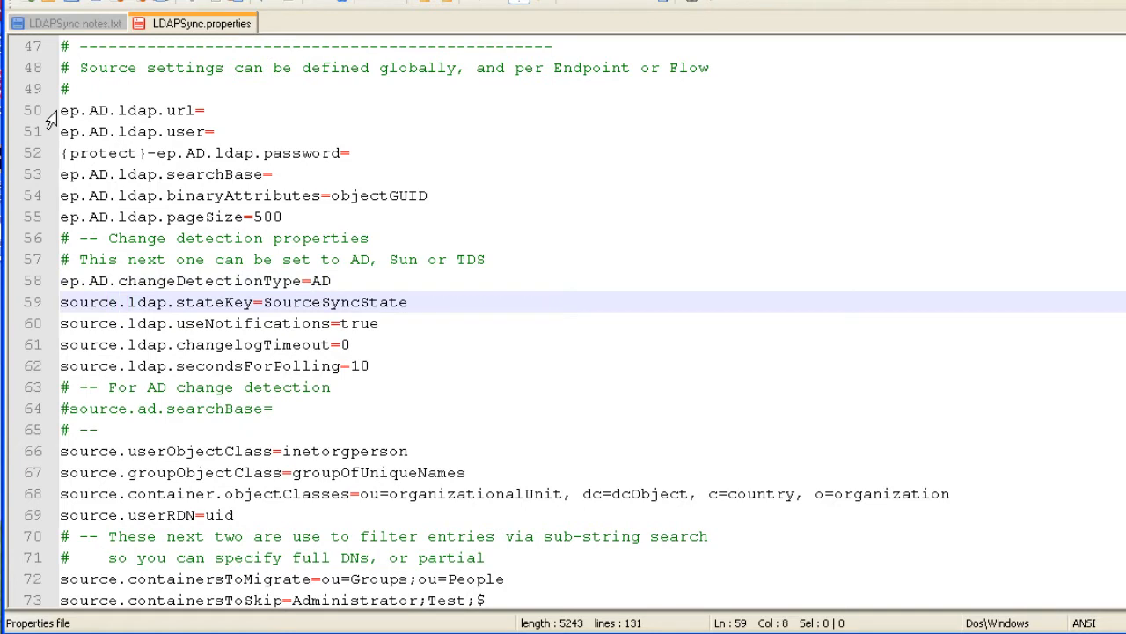
key(ctrl+shift+Left)
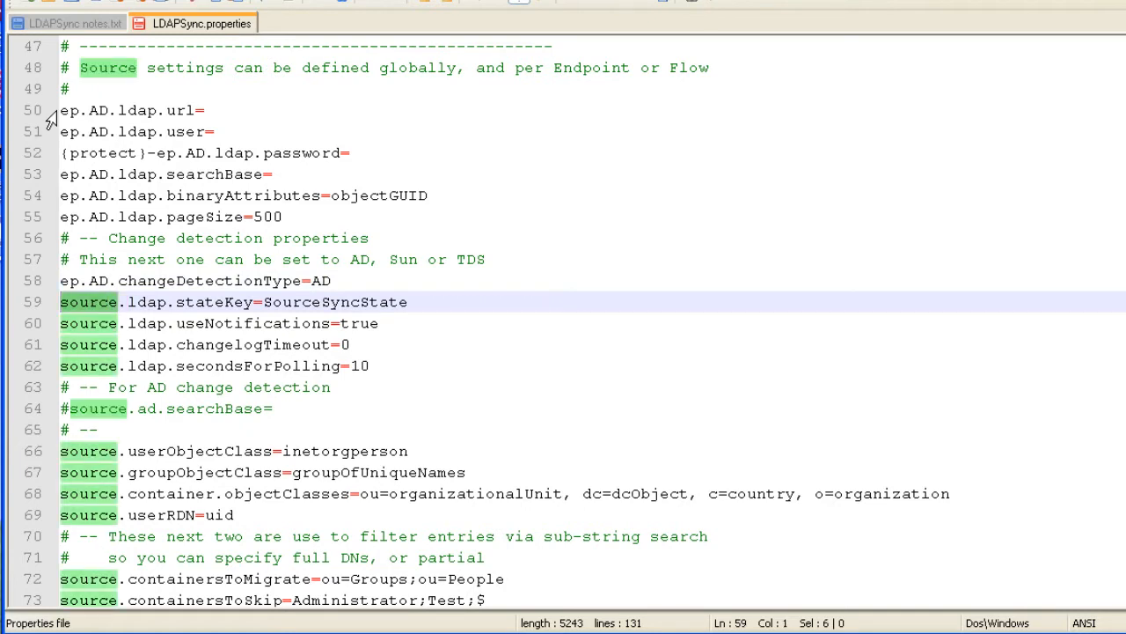
key(ctrl+v)
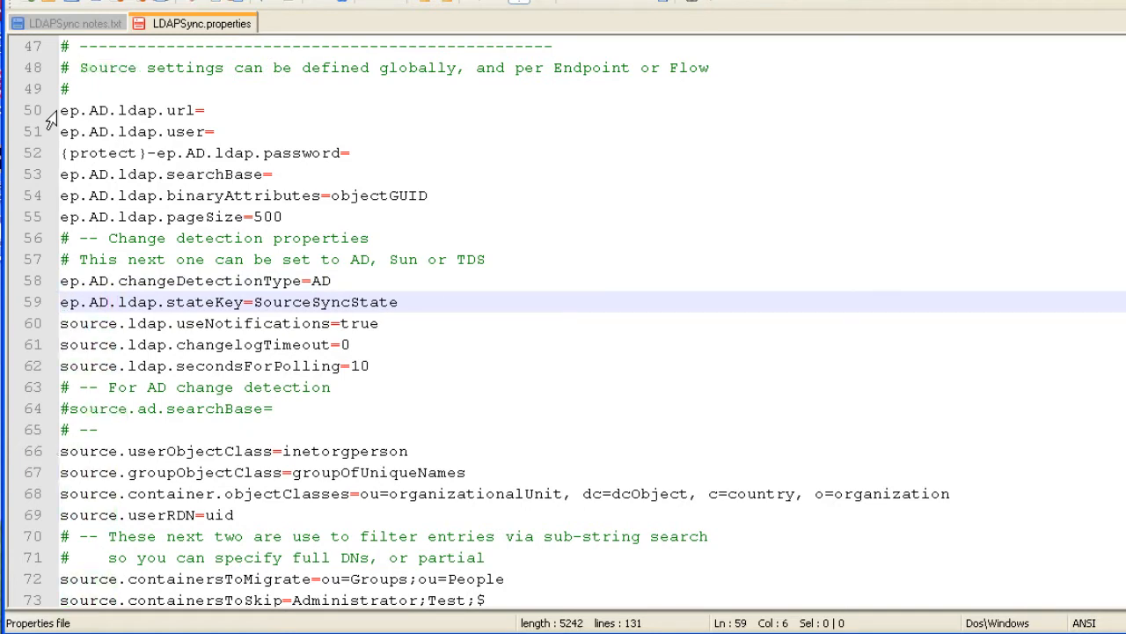
Comment out the ep.AD.ldap.stateKey property and replace the source prefix of ldap.useNotifications with ep.AD.
key(Home)
text(#)
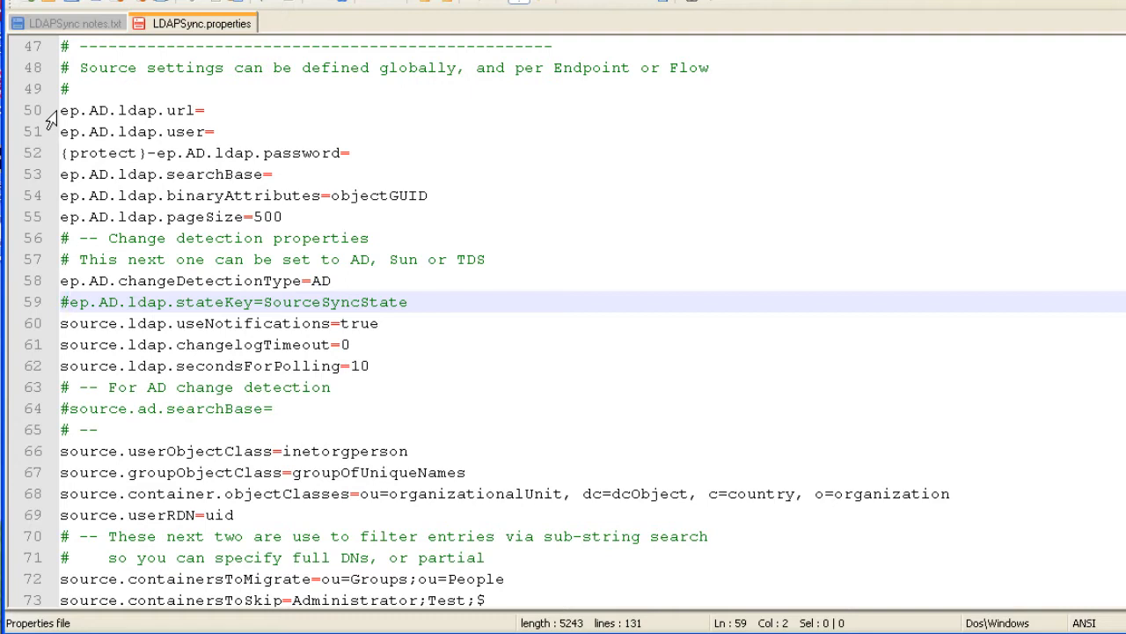
key(Down)
key(Right)
key(Right)
key(Right)
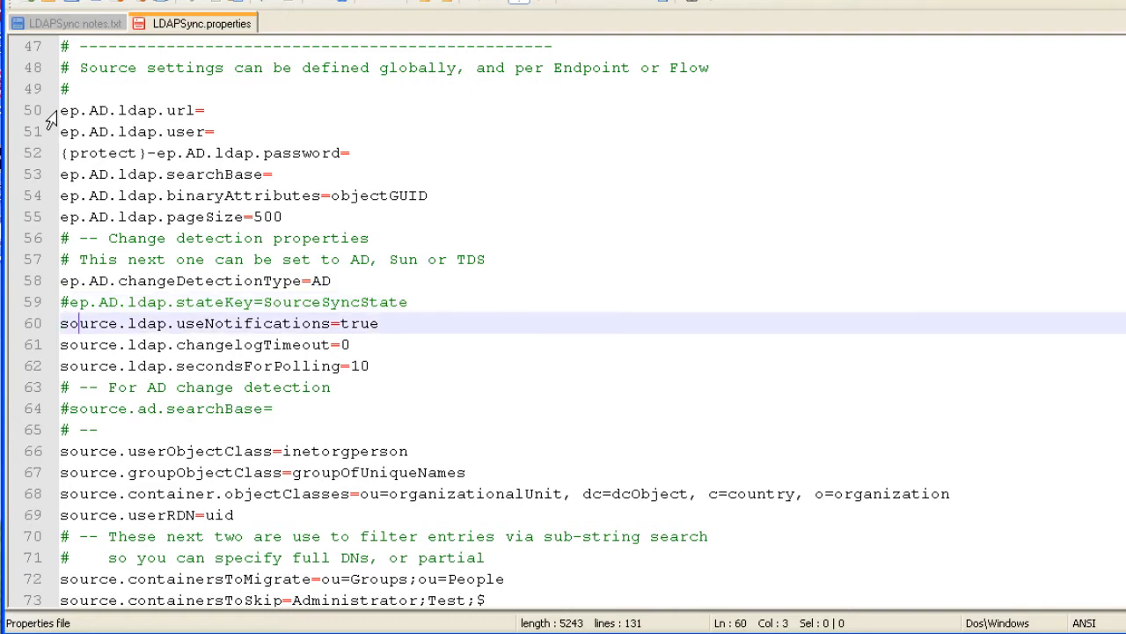
key(ctrl+Right)
key(ctrl+shift+Left)
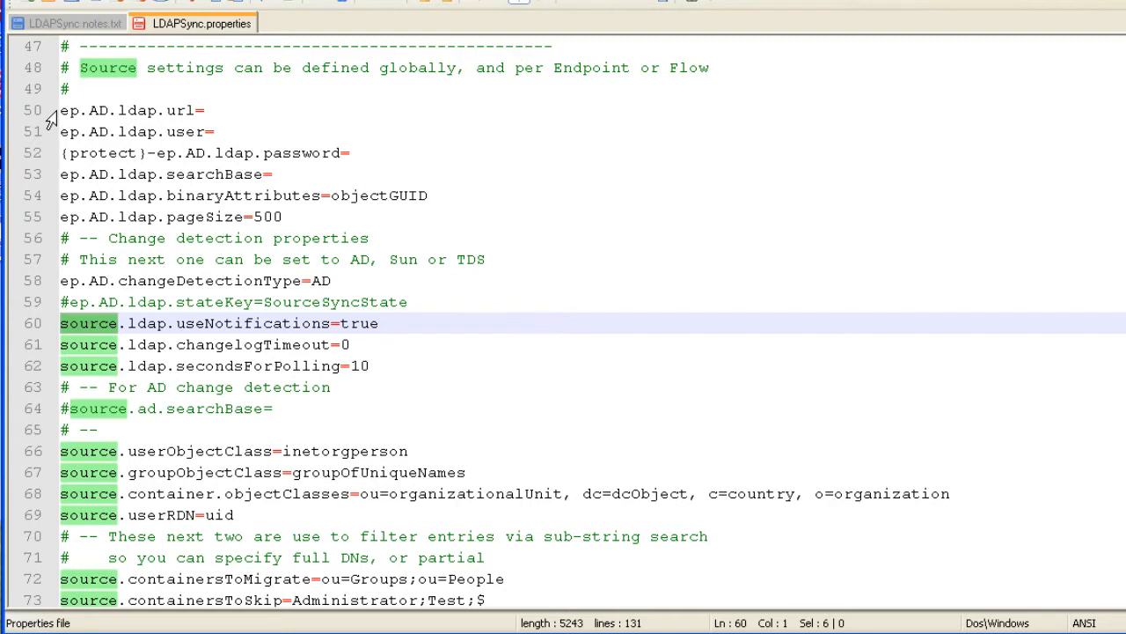
text(ep.AD)
Comment out the source.ldap.changelogTimeout and source.ldap.secondsForPolling properties.
key(Down)
key(Home)
text(#)
key(Down)
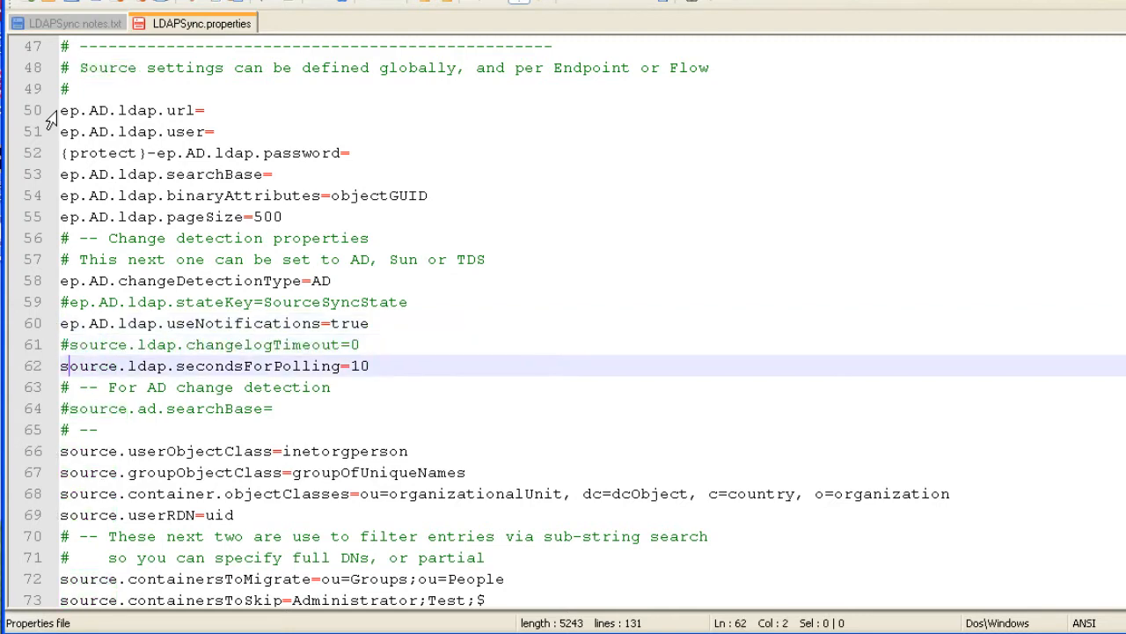
key(Home)
text(#)
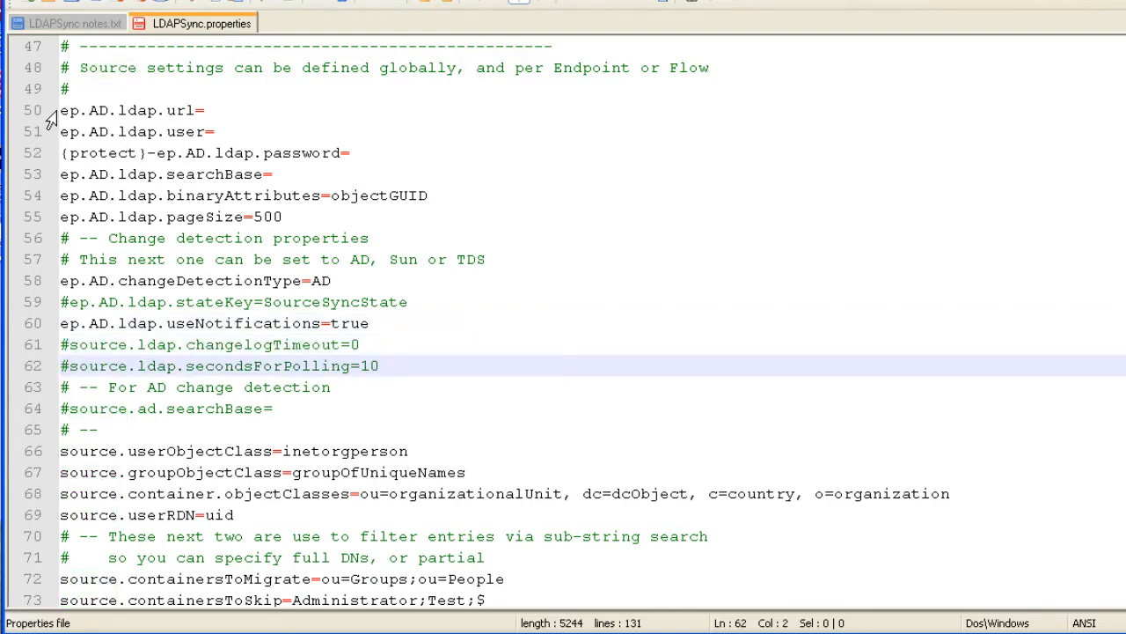
Uncomment the source.ad.searchBase property in the AD change detection section.
key(Down)
key(Down)
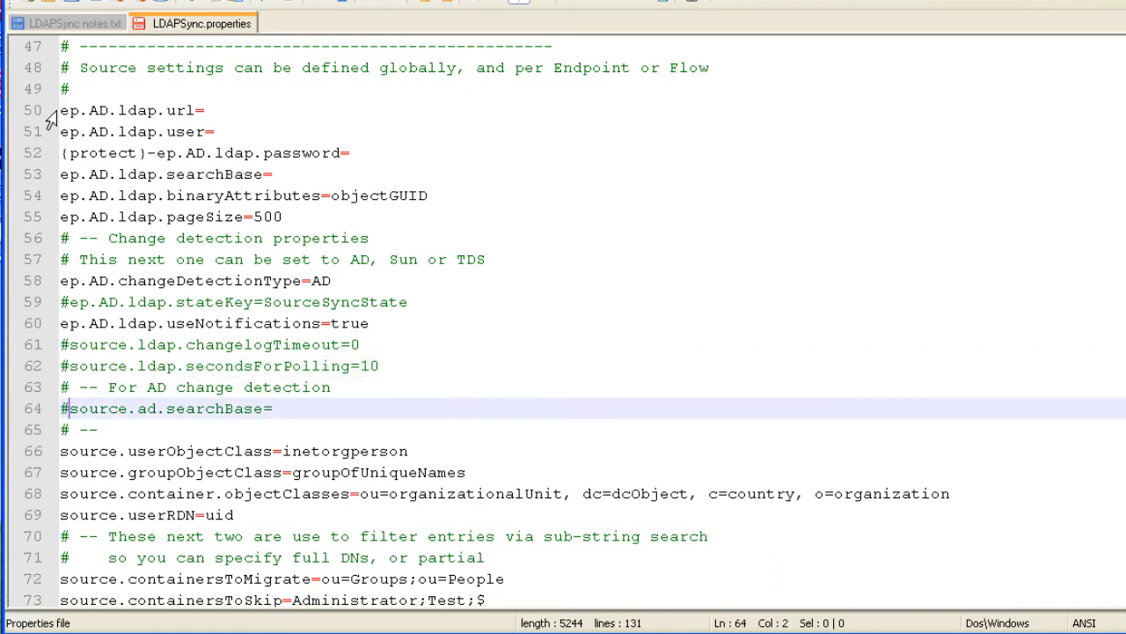
key(BackSpace)
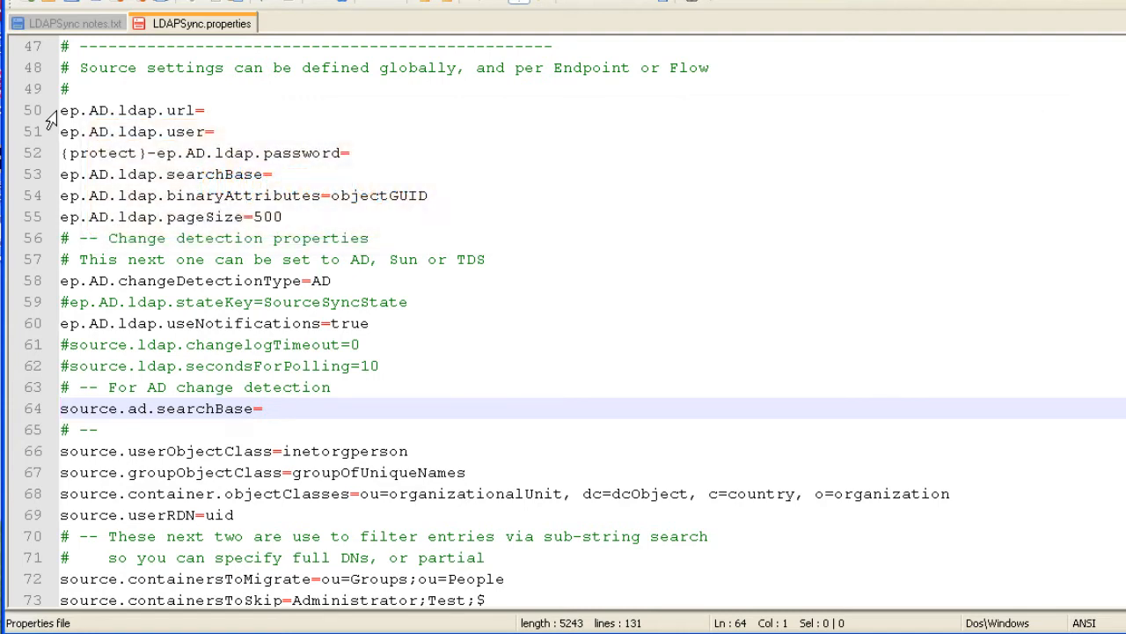
Replace the source prefix of the source.userObjectClass property with ep.AD.
key(Down)
key(Down)
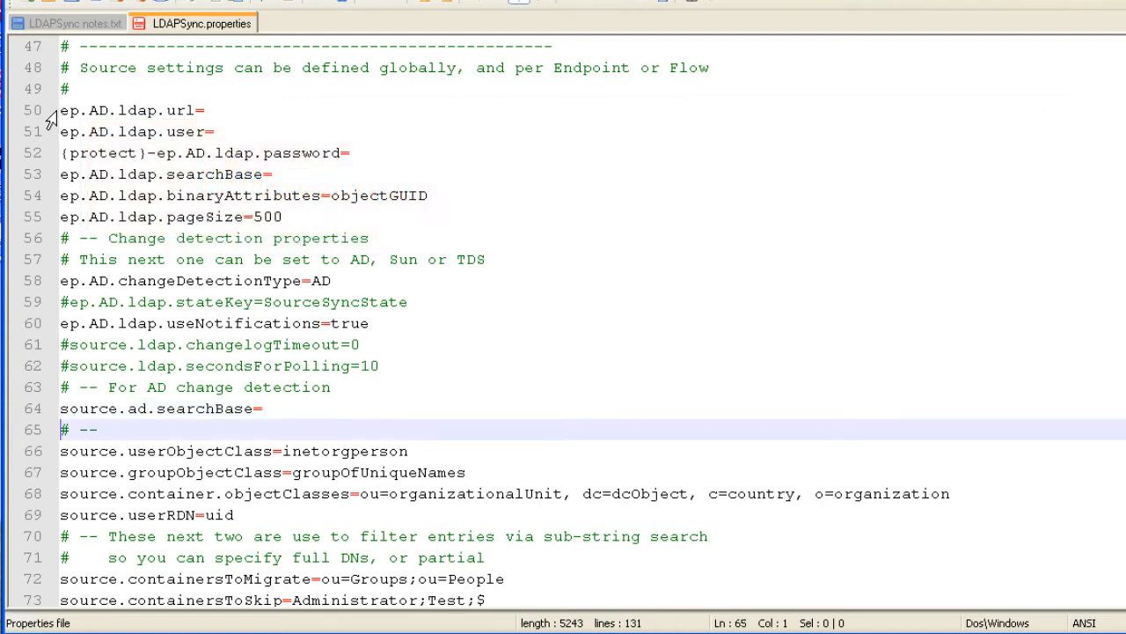
key(shift+Right)
key(shift+Right)
key(shift+Right)
key(shift+Right)
key(shift+Right)
key(shift+Right)
text(ep.AD)
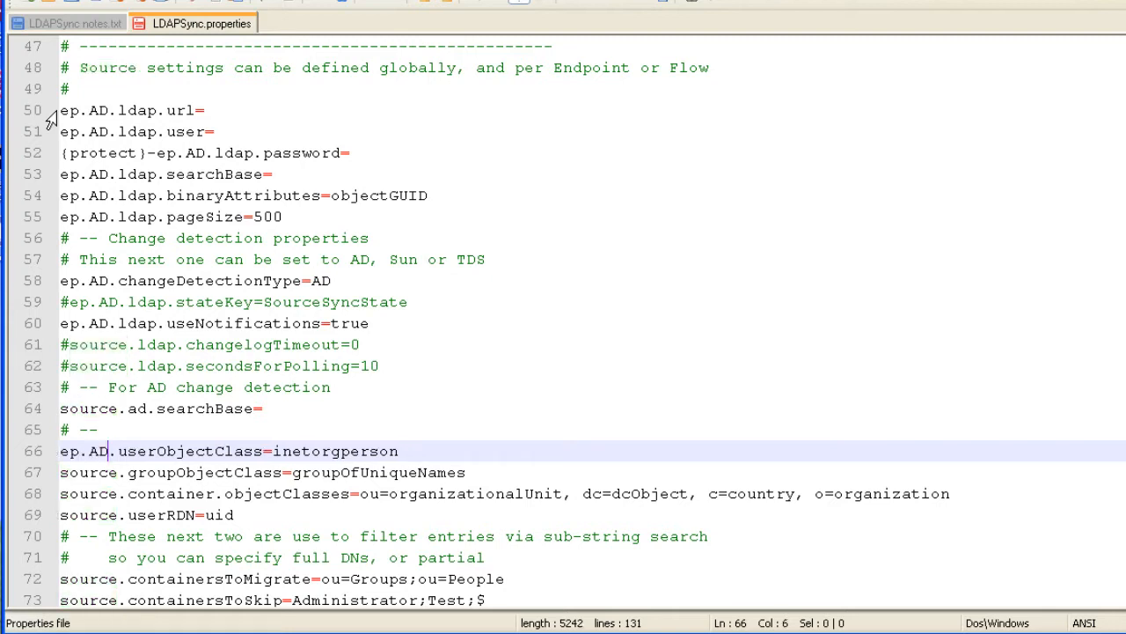
Set the value of the ep.AD.userObjectClass property to user.
key(End)
key(BackSpace)
key(BackSpace)
key(BackSpace)
key(BackSpace)
key(BackSpace)
key(BackSpace)
key(BackSpace)
key(BackSpace)
key(BackSpace)
key(BackSpace)
key(BackSpace)
key(BackSpace)
key(BackSpace)
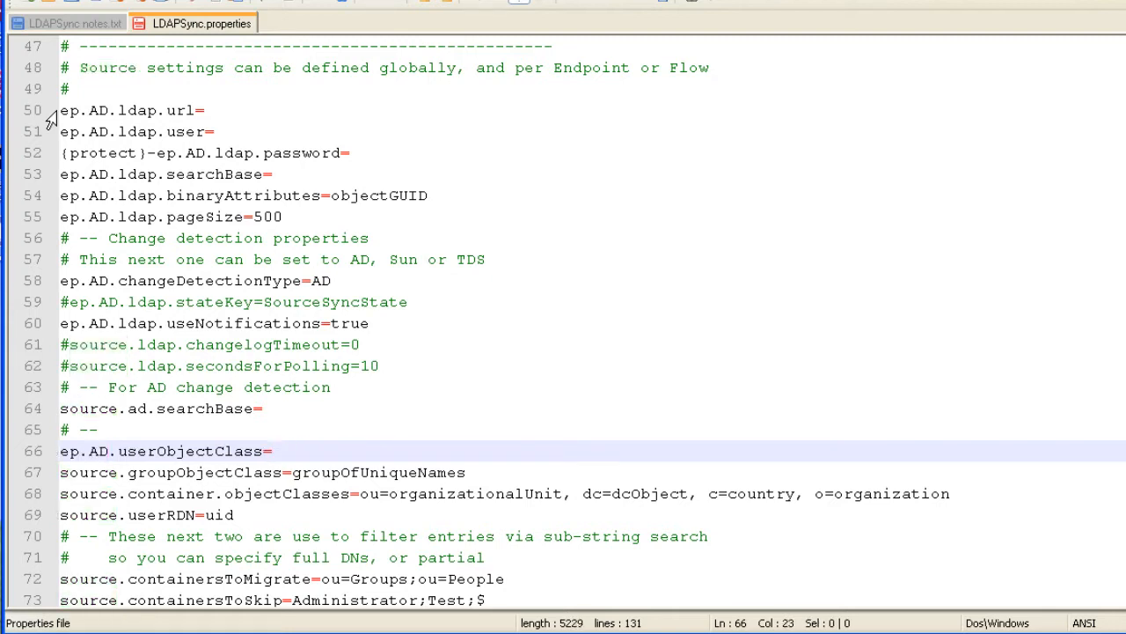
text(user)
Replace the source prefix of the source.groupObjectClass property with ep.AD.
key(Down)
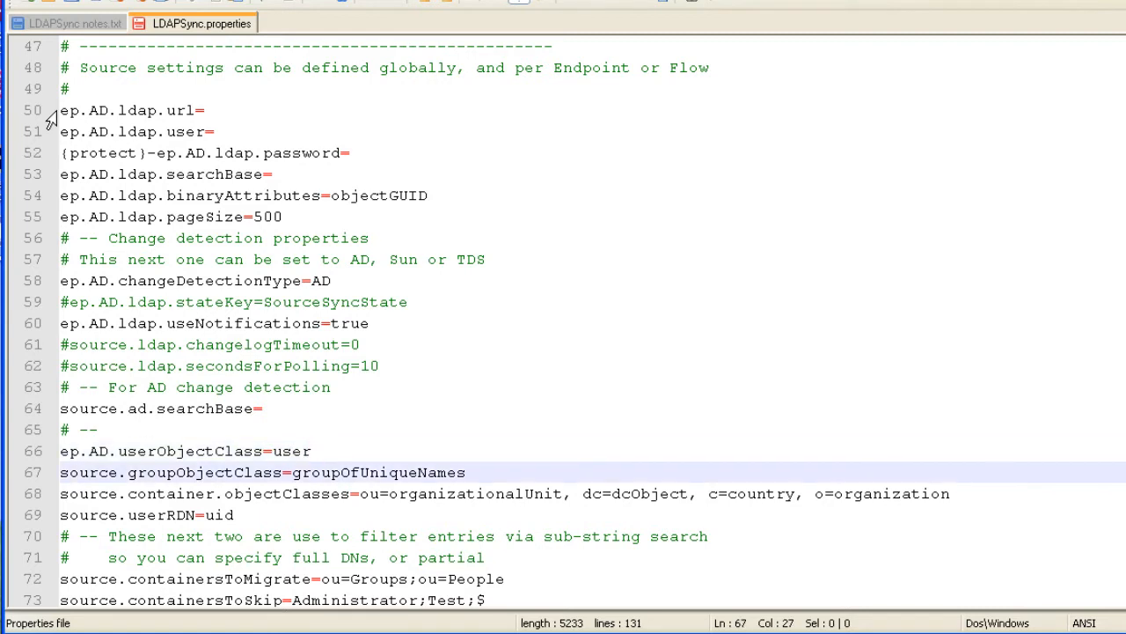
key(Home)
key(shift+Right)
key(shift+Right)
key(shift+Right)
key(shift+Right)
key(shift+Right)
key(shift+Right)
text(ep.AD)
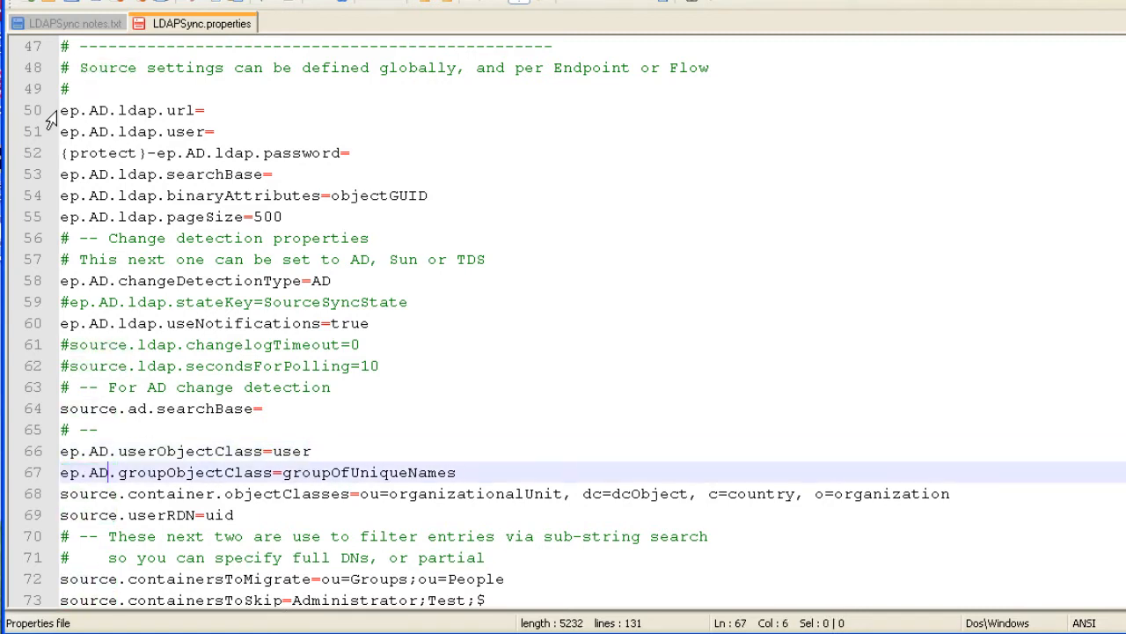
Set the value of the ep.AD.groupObjectClass property to group.
key(End)
key(BackSpace)
key(BackSpace)
key(BackSpace)
key(BackSpace)
key(BackSpace)
key(BackSpace)
key(BackSpace)
key(BackSpace)
key(BackSpace)
key(BackSpace)
key(BackSpace)
key(BackSpace)
key(BackSpace)
key(BackSpace)
key(BackSpace)
key(BackSpace)
key(BackSpace)
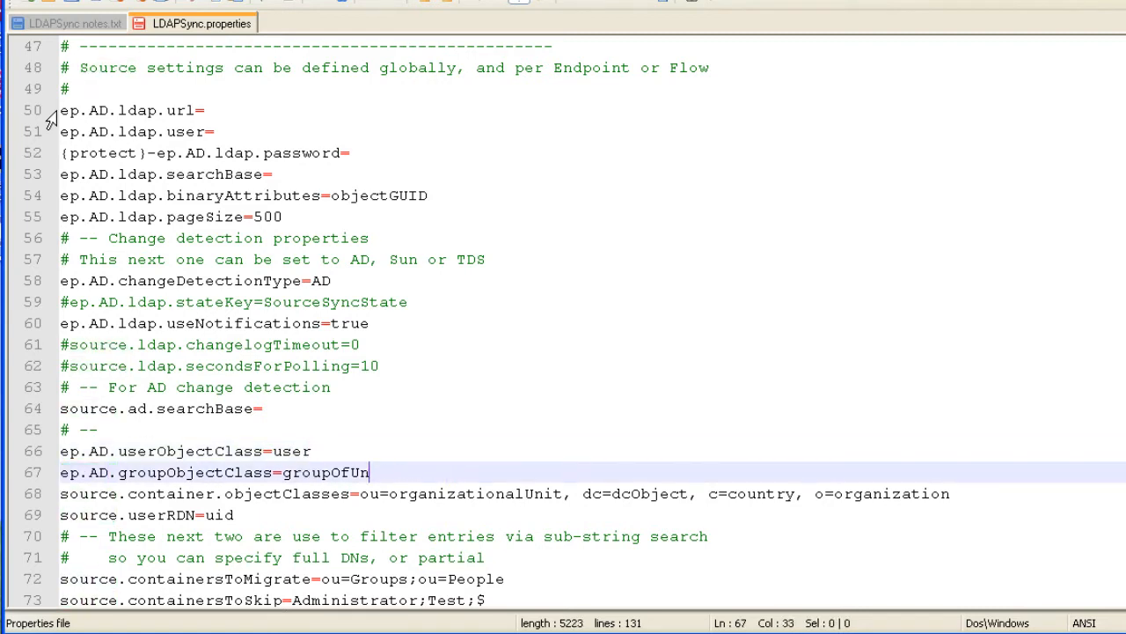
text(roup)
Replace the source prefix of the source.container.objectClasses property with ep.AD.
key(Down)
key(Home)
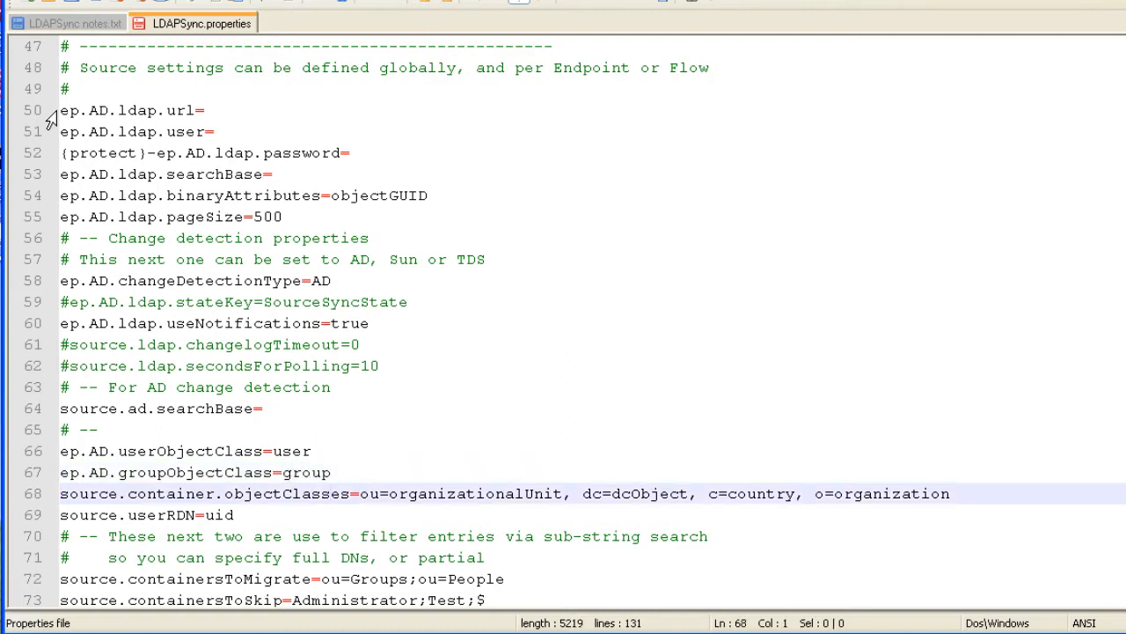
key(shift+Right)
key(shift+Right)
key(shift+Right)
key(shift+Right)
key(shift+Right)
key(shift+Right)
text(ep.AD)
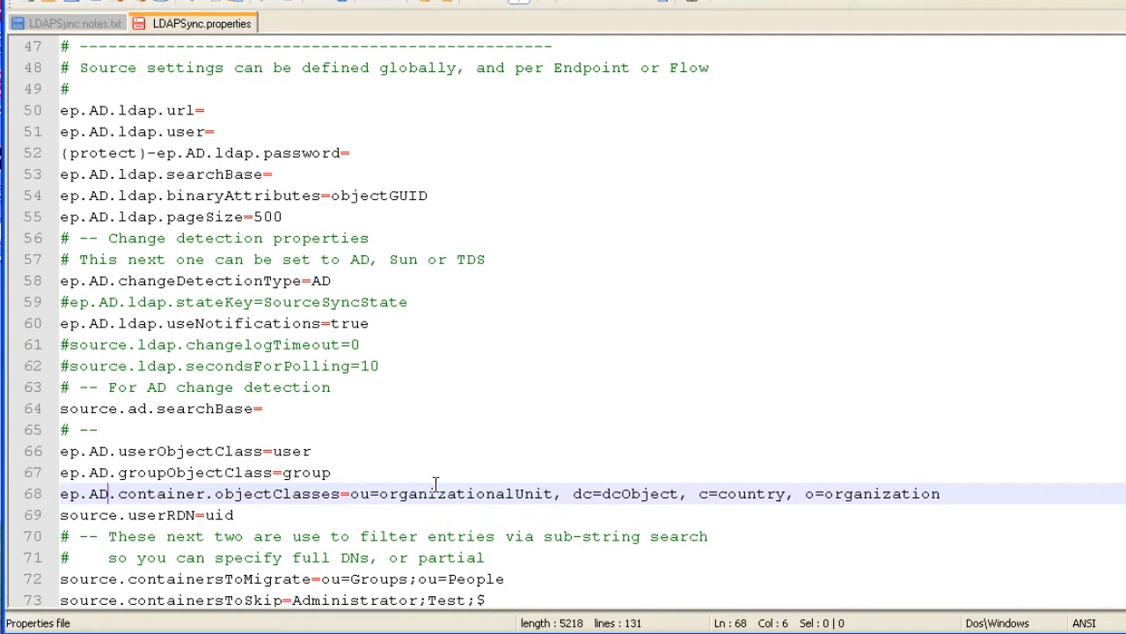
Insert ou=container before dc=dcObject in the ep.AD.container.objectClasses list, separated by a comma.
click(572, 493)
text(ou=container)
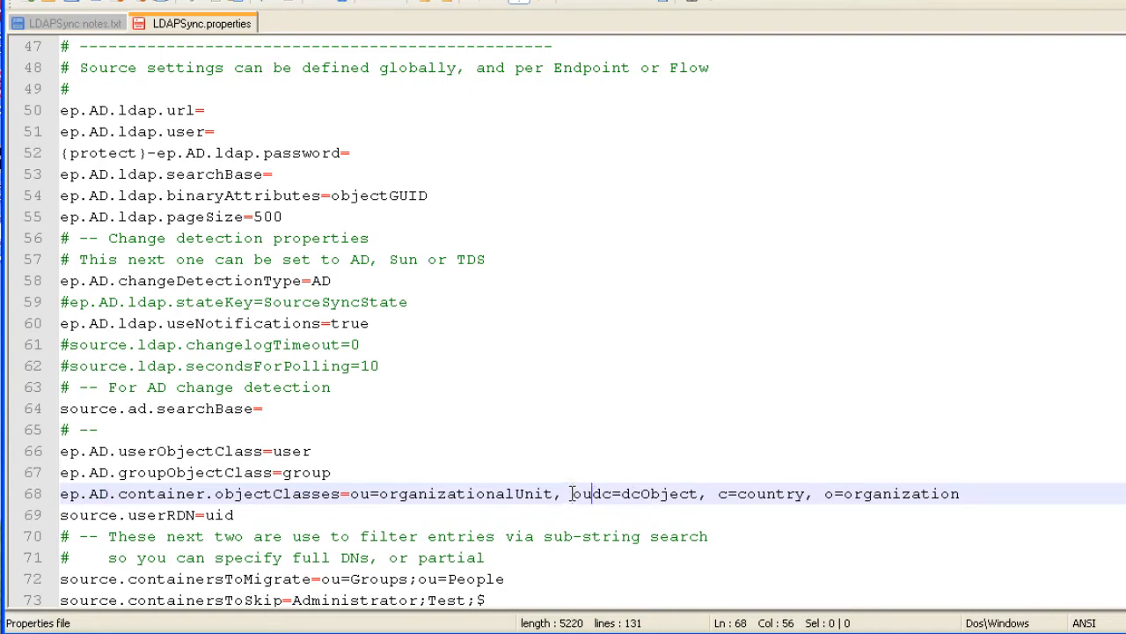
text(,)
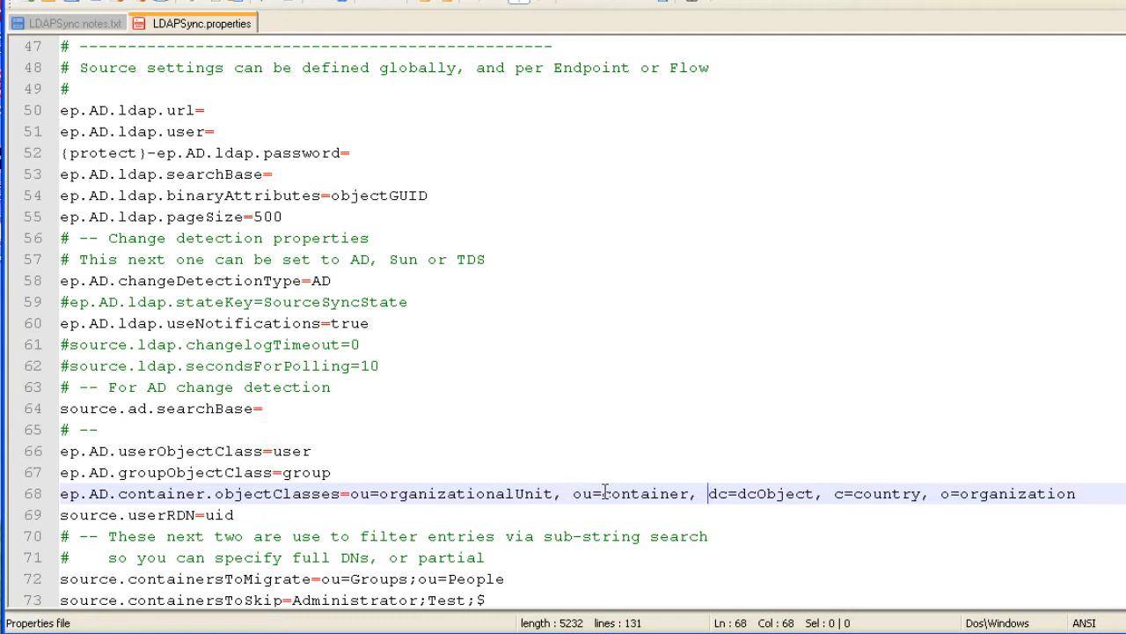
drag(602, 494, 697, 494)
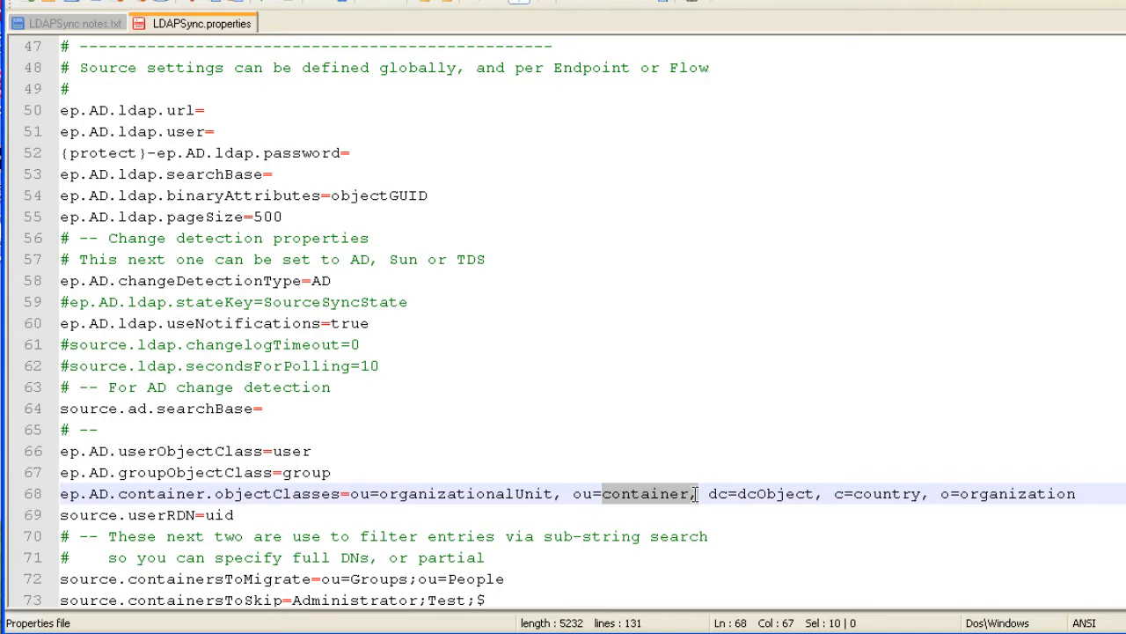
Switch to the X:\TDI\LDAPSync folder in Windows Explorer and duplicate organizationalunit.map there.
key(alt+Tab)
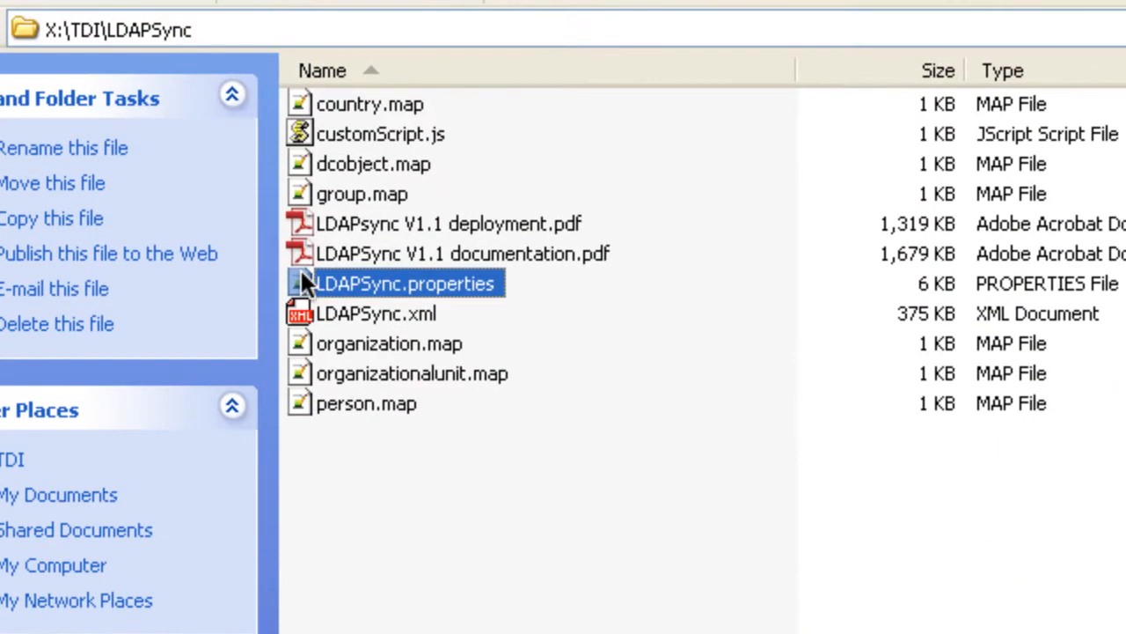
click(327, 370)
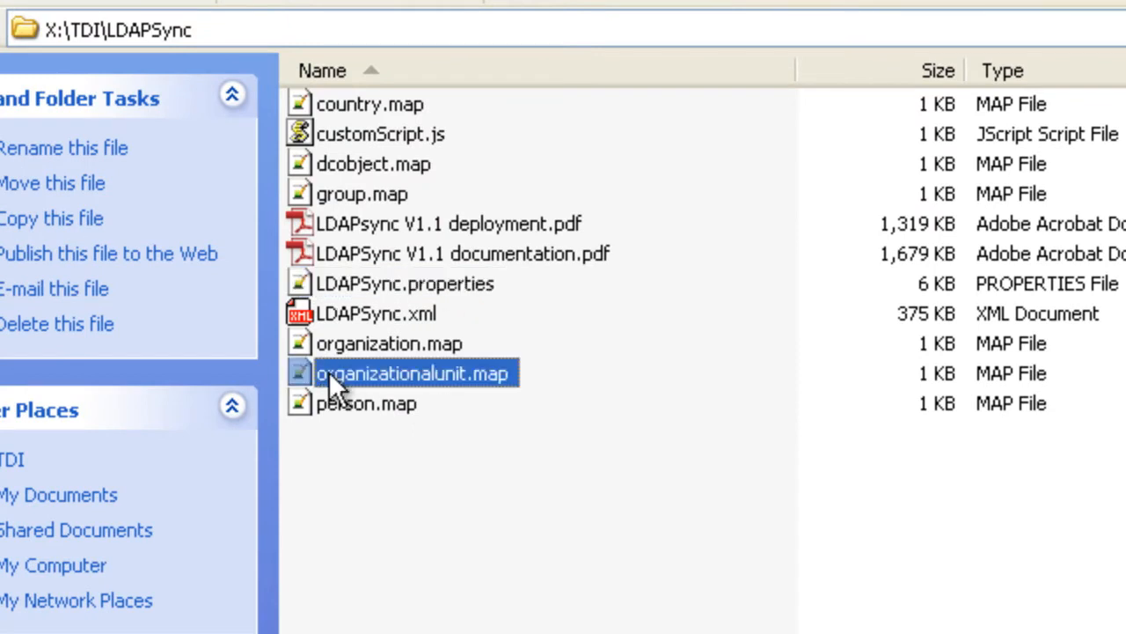
key(ctrl+c)
key(ctrl+v)
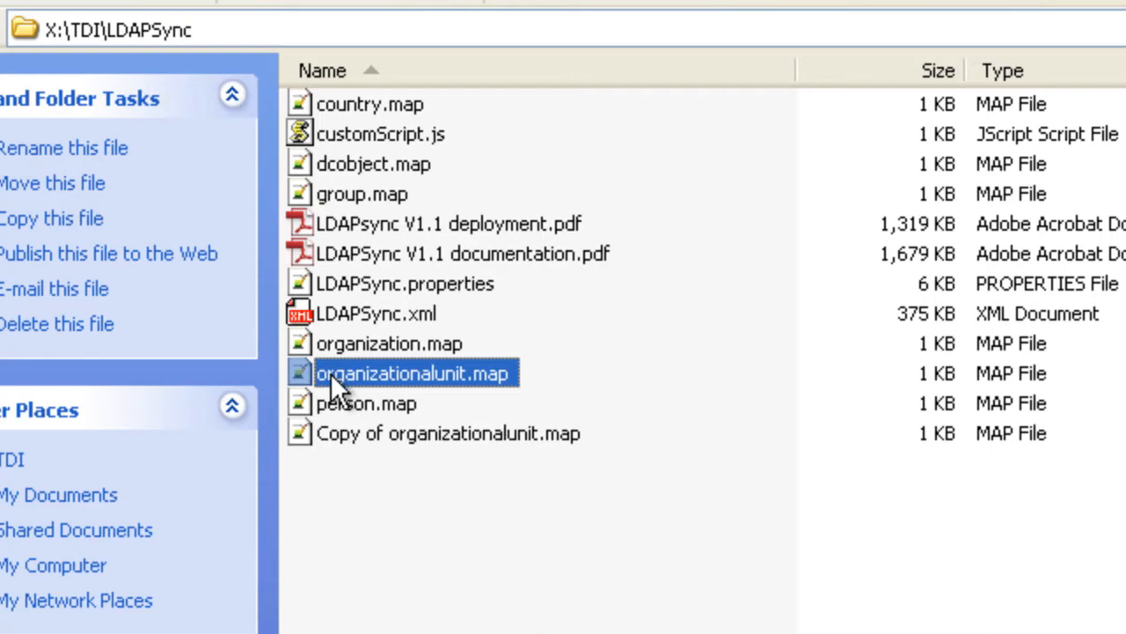
Rename the copy of organizationalunit.map as container.map.
click(393, 432)
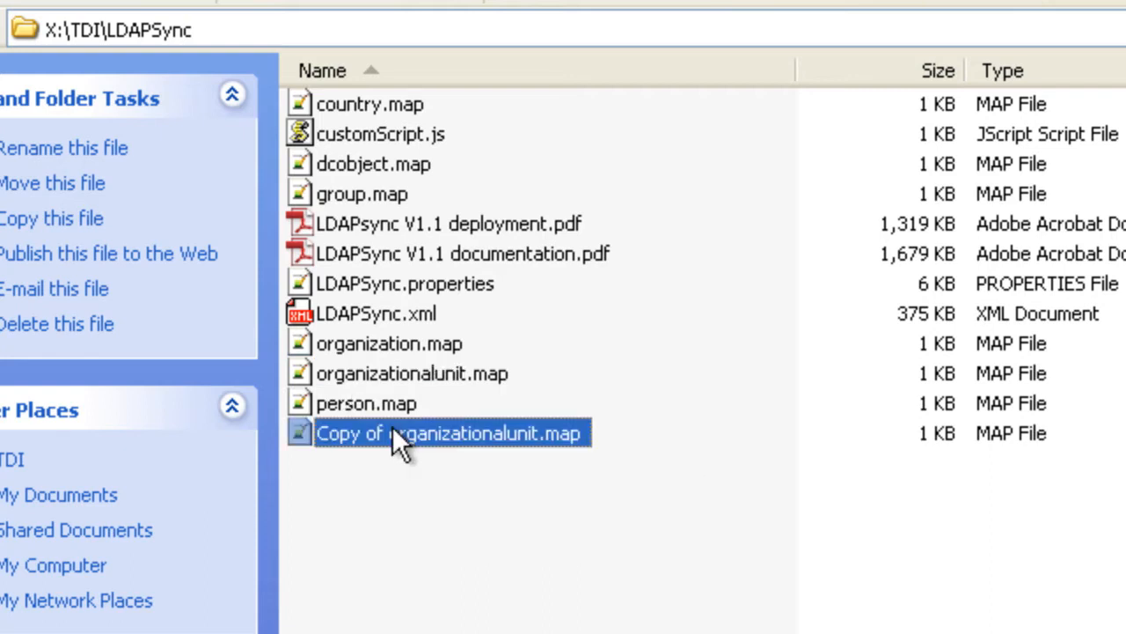
click(393, 431)
text(cont)
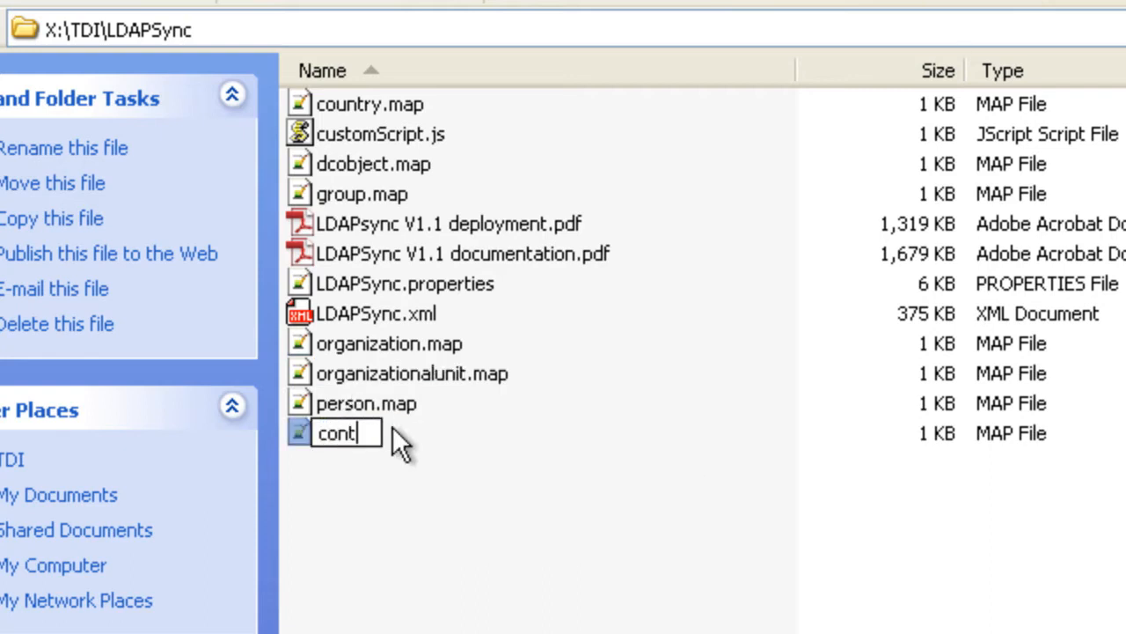
text(ainer.map)
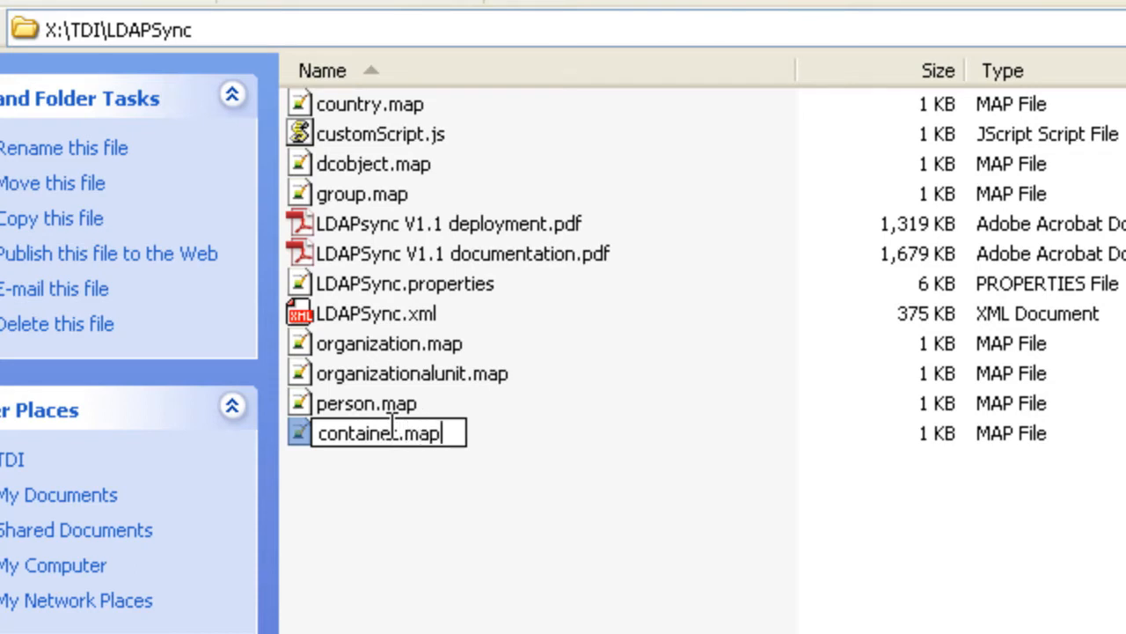
key(Return)
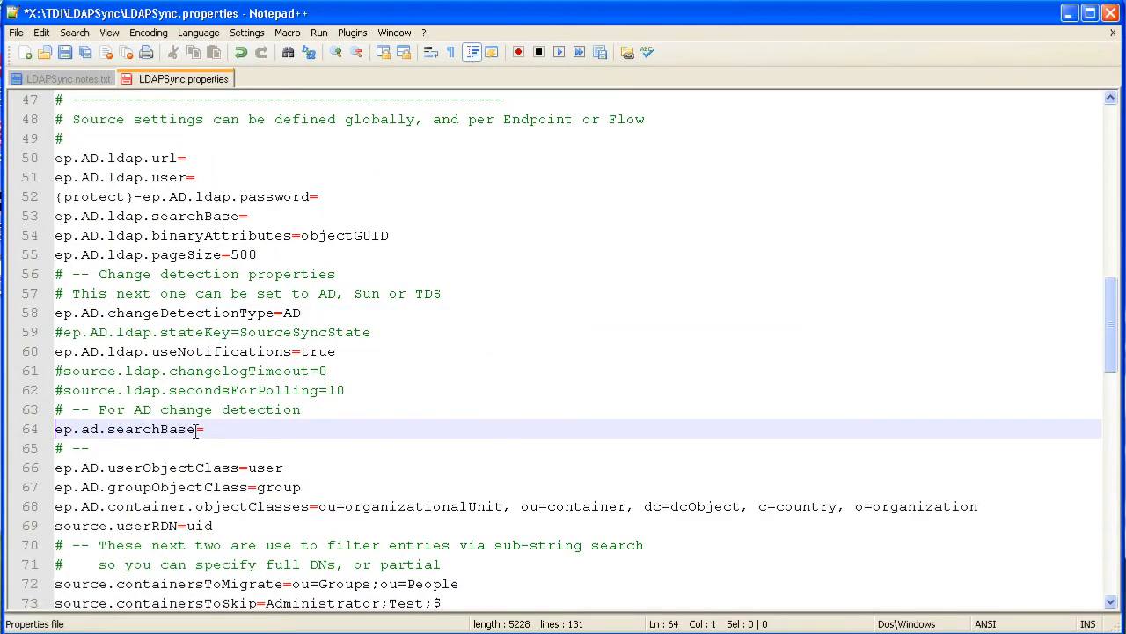
Capitalize the endpoint name in the ep.ad.searchBase property so that it reads ep.AD.searchBase.
key(Right)
key(Right)
key(Right)
key(shift+Right)
key(shift+Right)
text(AD)
Change the source.userRDN property's prefix to ep.AD and set its value to cn.
drag(107, 526, 51, 525)
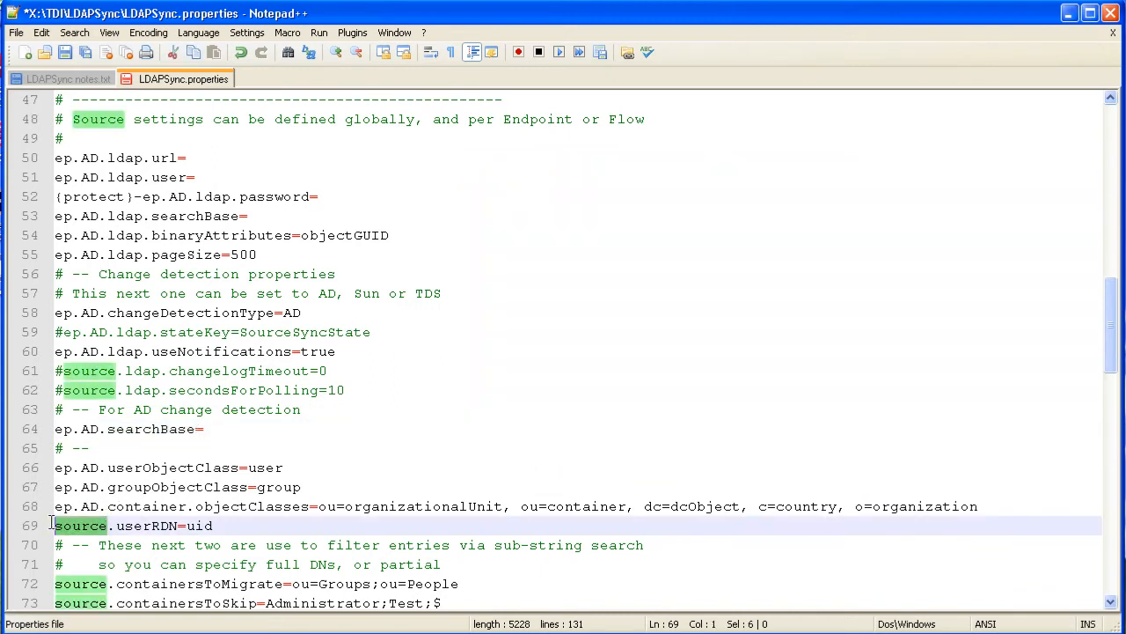
text(ep.AD)
key(End)
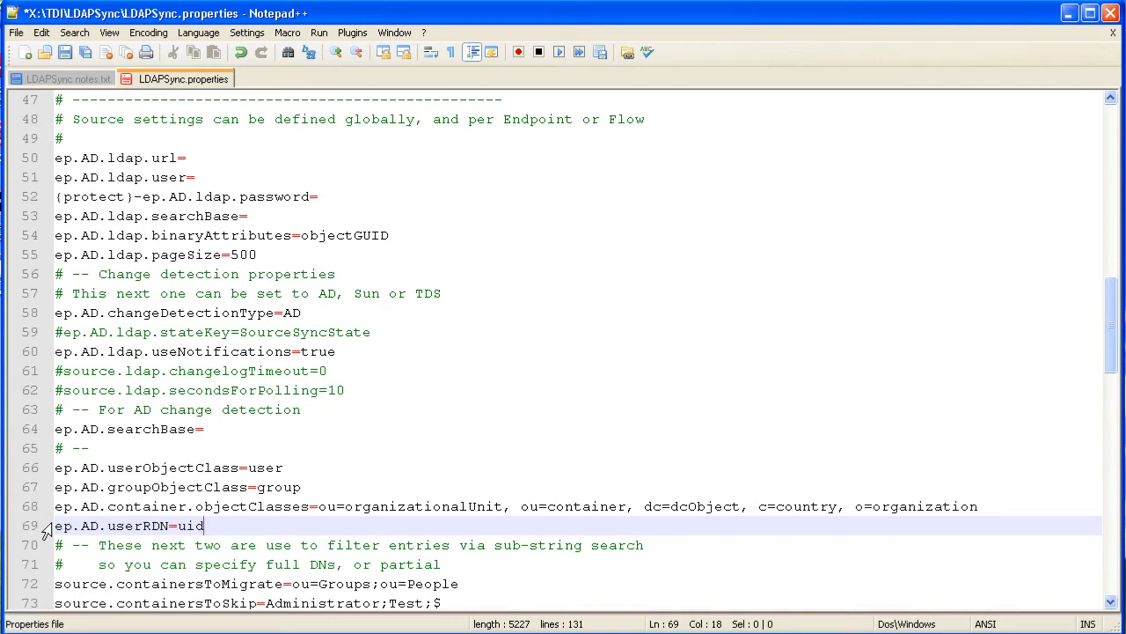
key(BackSpace)
key(BackSpace)
key(BackSpace)
text(CN)
text(cn)
Prefix the source.containersToMigrate and source.containersToSkip properties with ADFlow.
scroll(172, 565, down, 4)
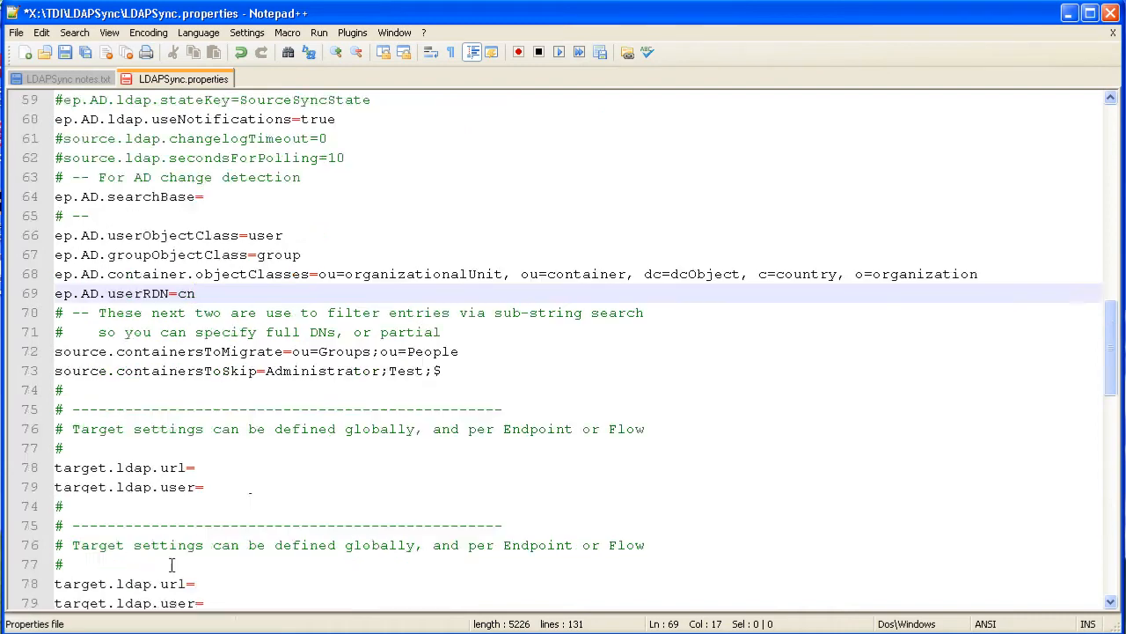
scroll(172, 565, down, 2)
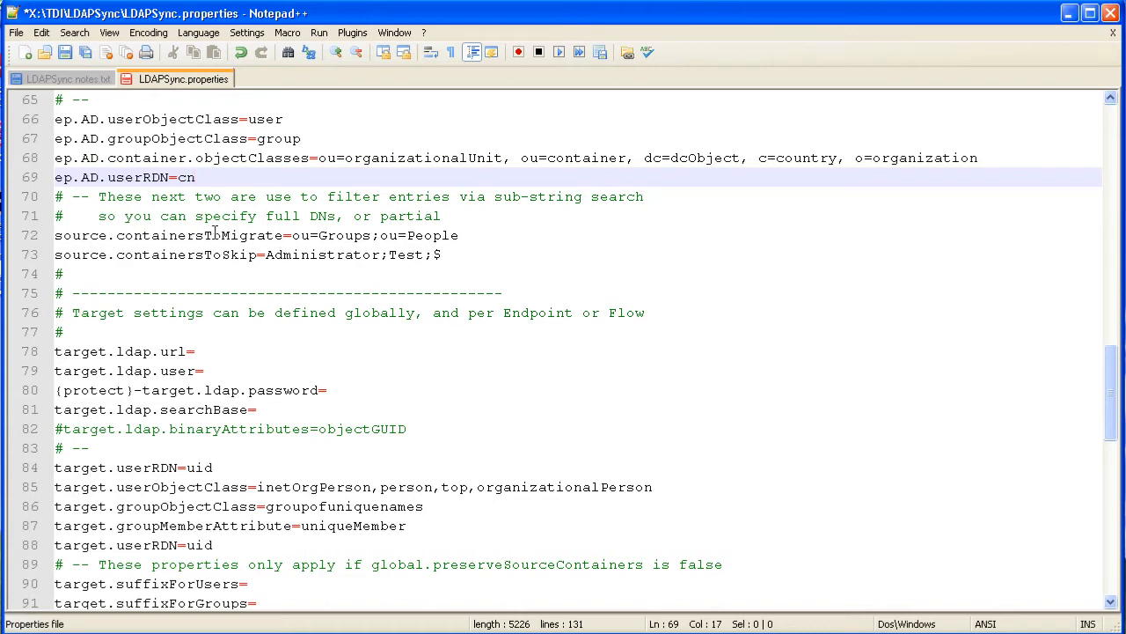
click(54, 235)
text(ADFlow.)
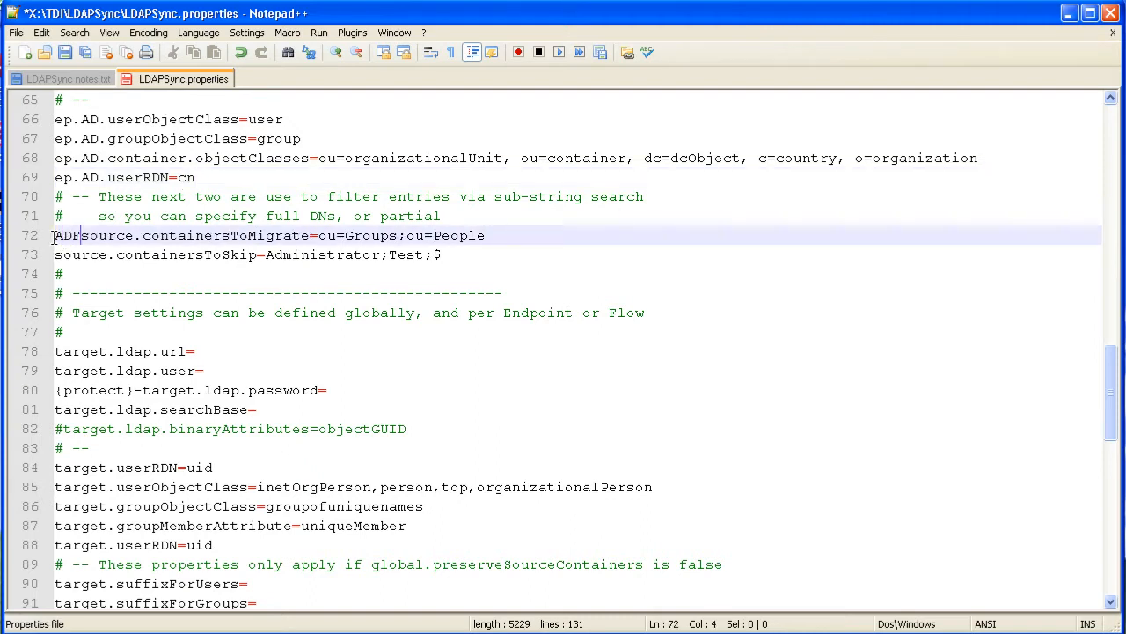
key(Down)
key(Home)
text(ADFlow)
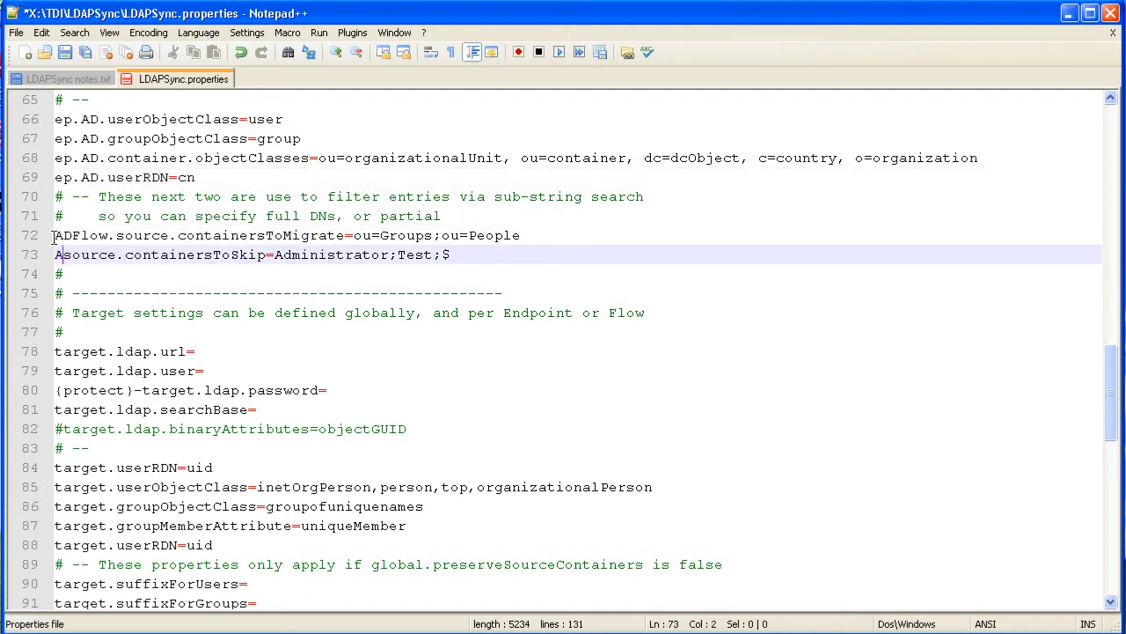
text(.)
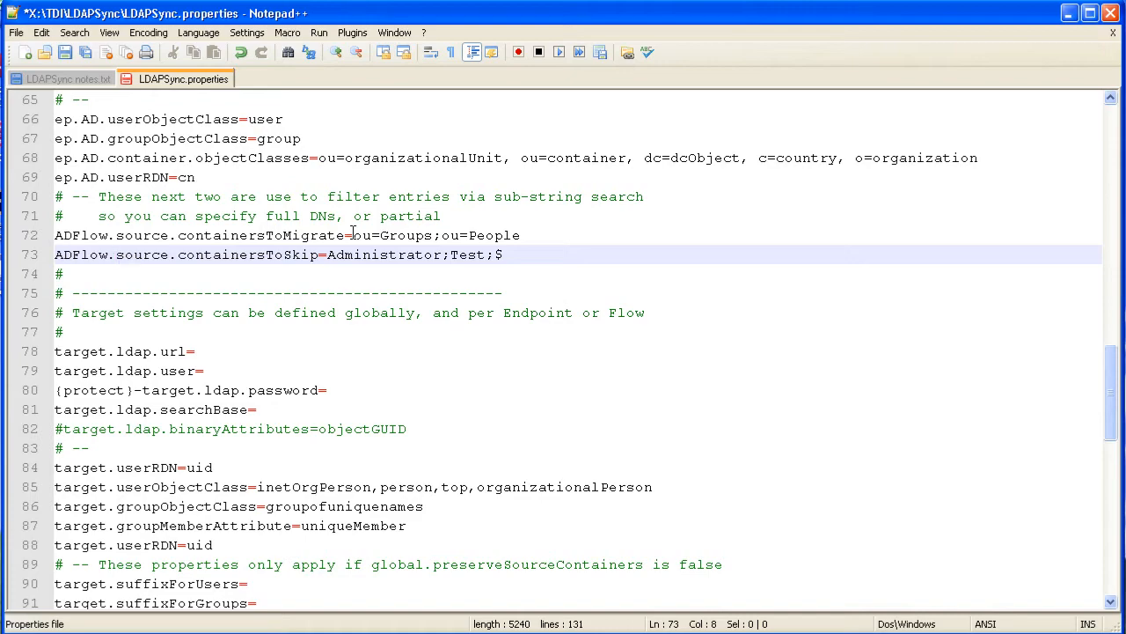
Switch to the LDAP browser, open the AD connection and expand its domain root to examine the containers.
key(alt+Tab)
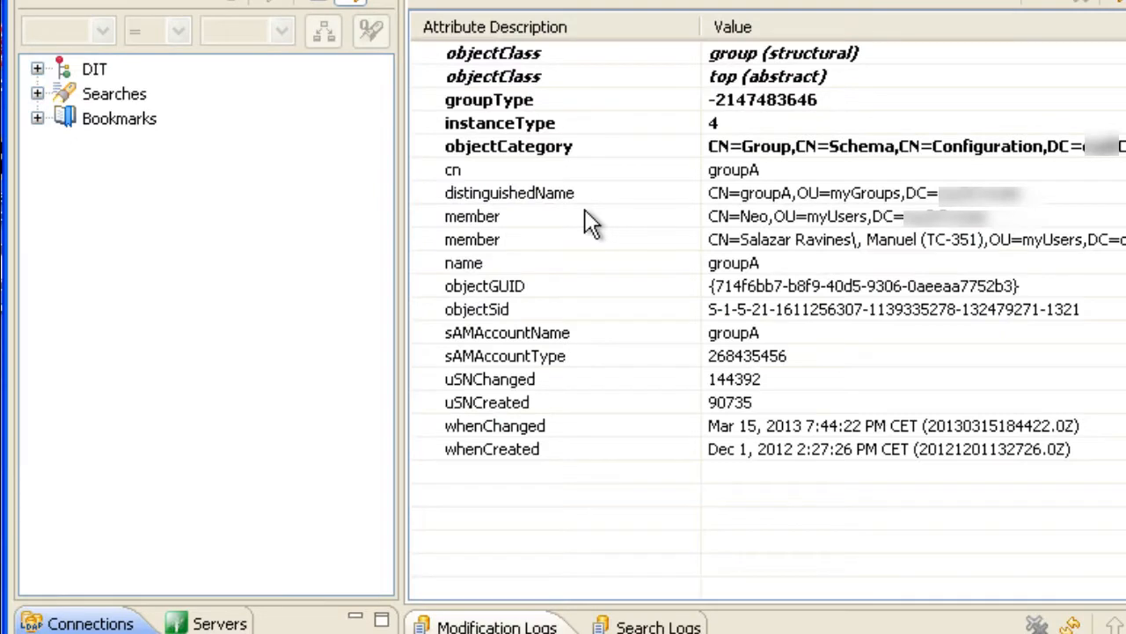
double_click(114, 632)
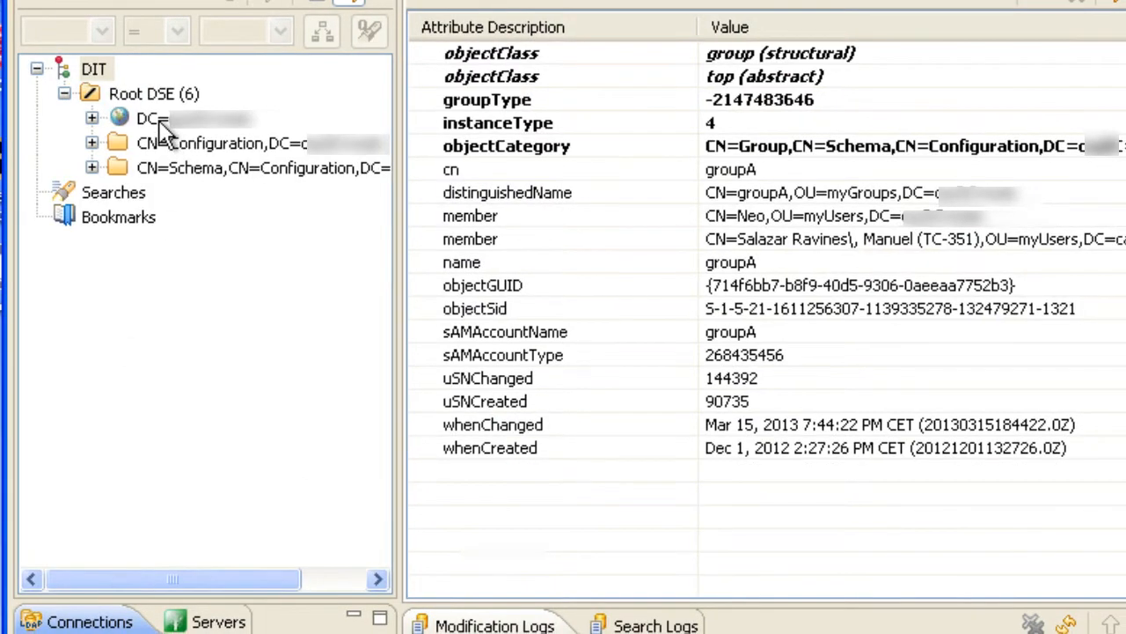
click(89, 117)
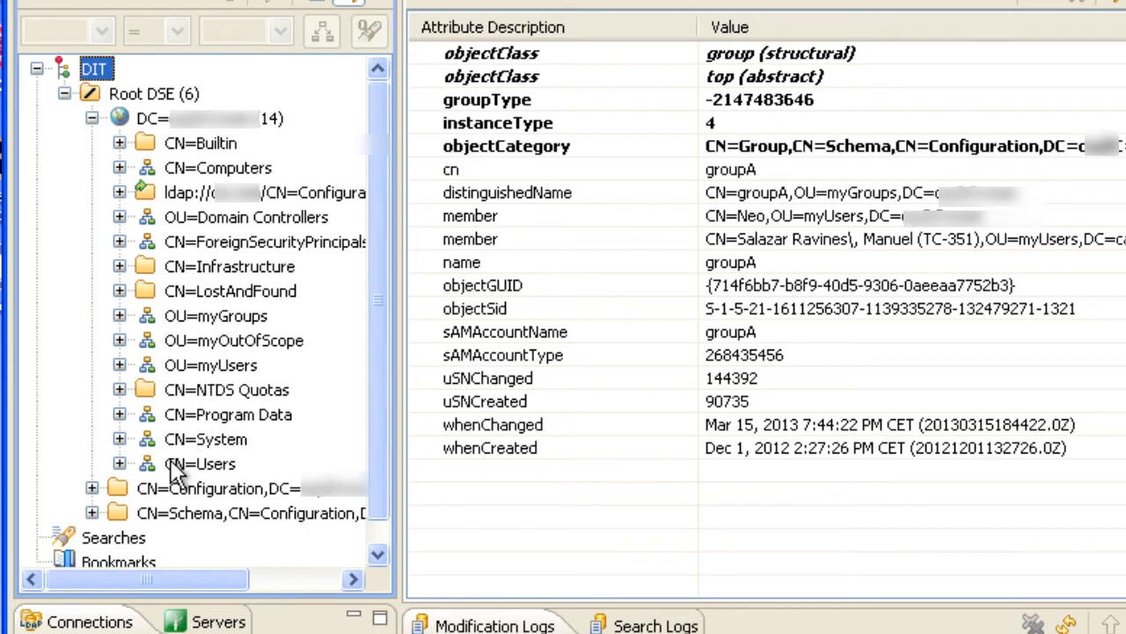
Expand the CN=Users container in the AD tree and examine its __vmware_user__ and __vmware__ entries.
click(120, 462)
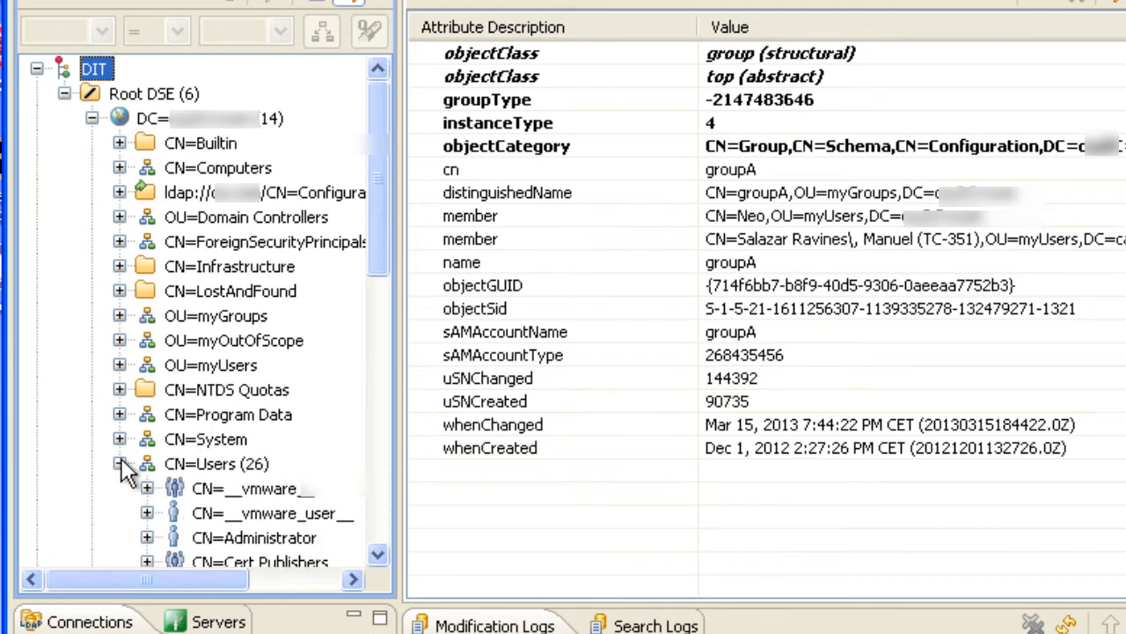
click(248, 515)
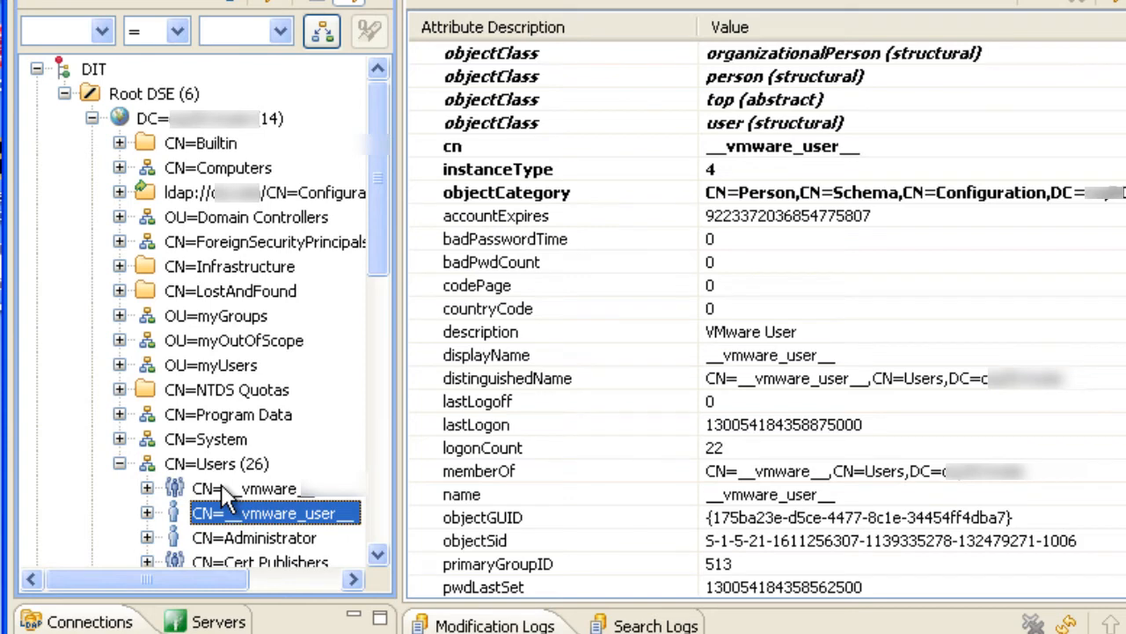
click(222, 489)
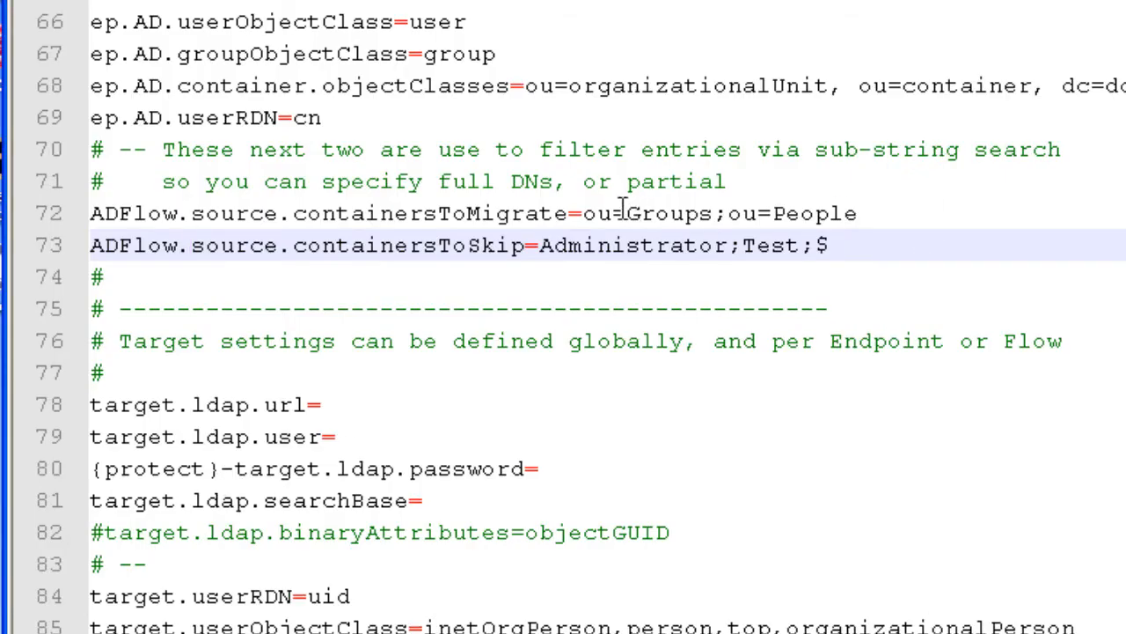
Switch to the properties file and replace the ADFlow.source.containersToMigrate value with ou=MyUsers;ou=MyGroups;.
drag(582, 213, 867, 214)
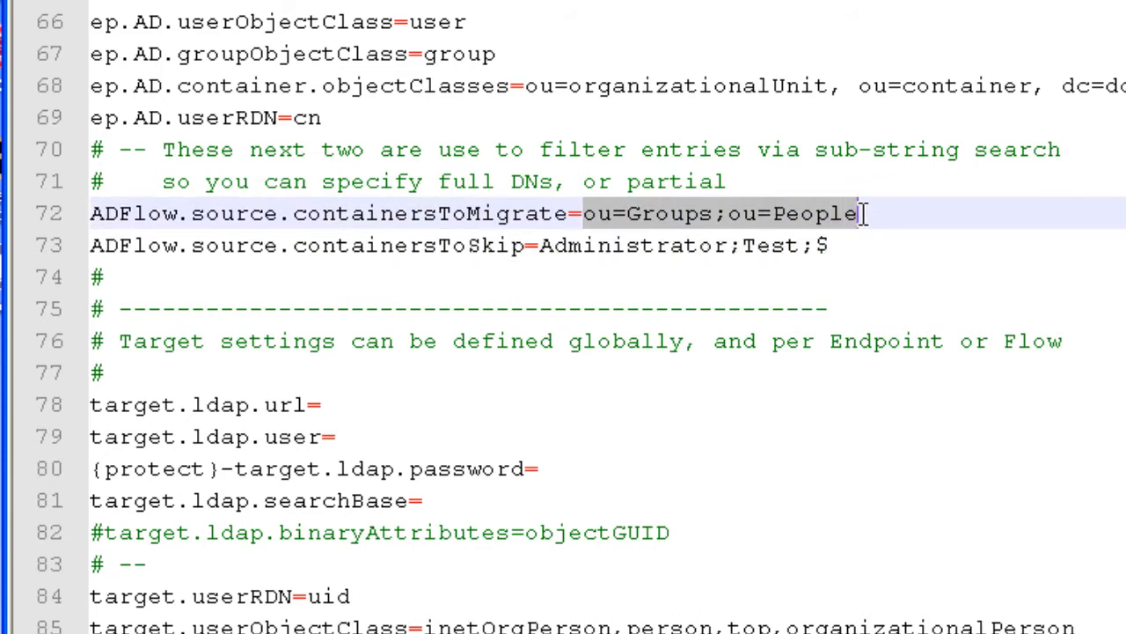
key(ctrl+v)
text(;ou=?)
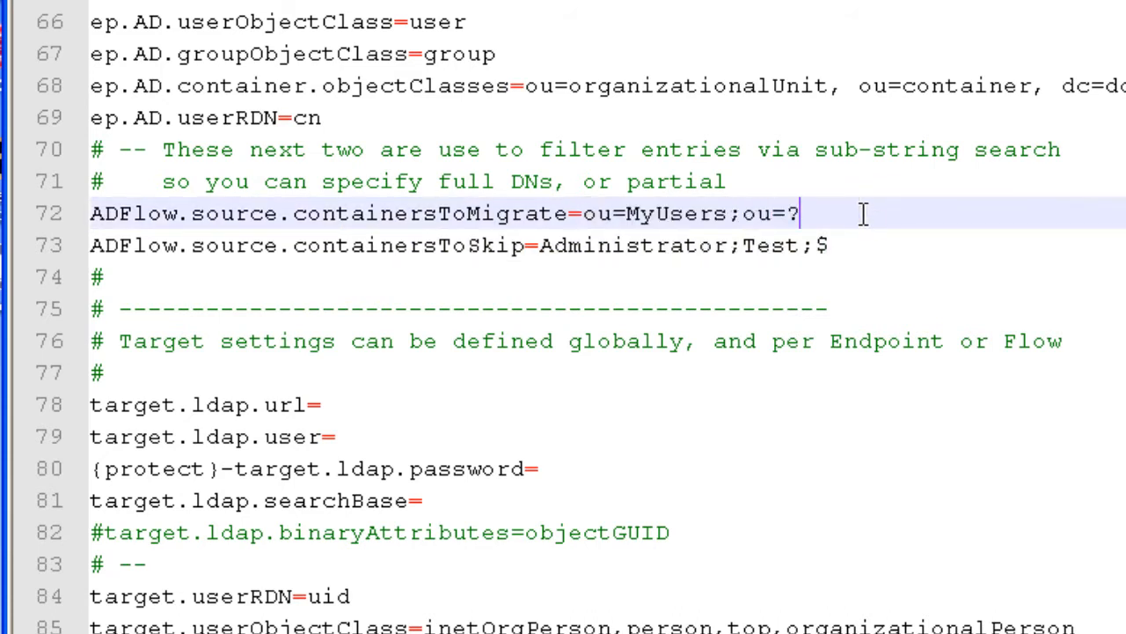
key(BackSpace)
text(MyGroups;)
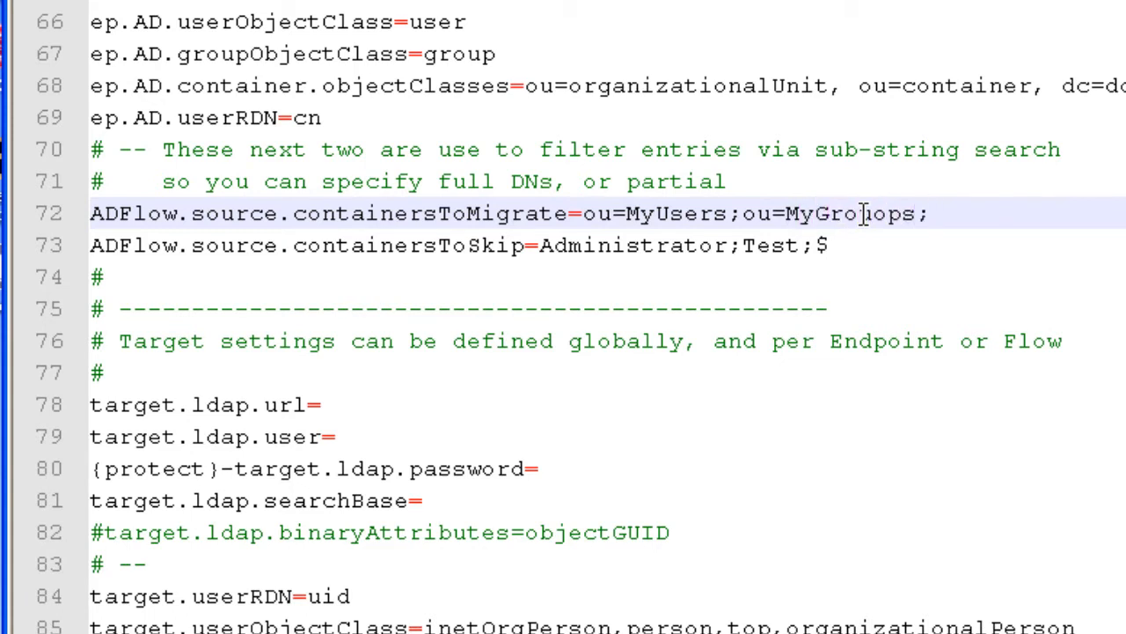
Append cn=Users with its domain components to ADFlow.source.containersToMigrate and correct the spelling of MyGroups.
text(cn=Users,)
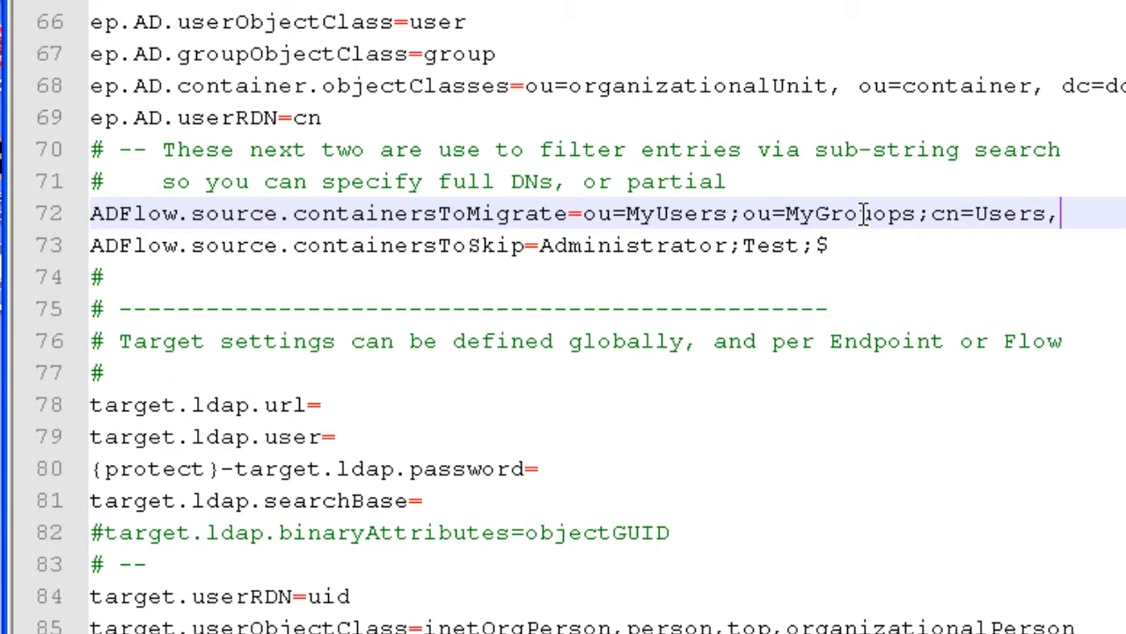
text(dc=c)
text(a)
click(865, 214)
text(u)
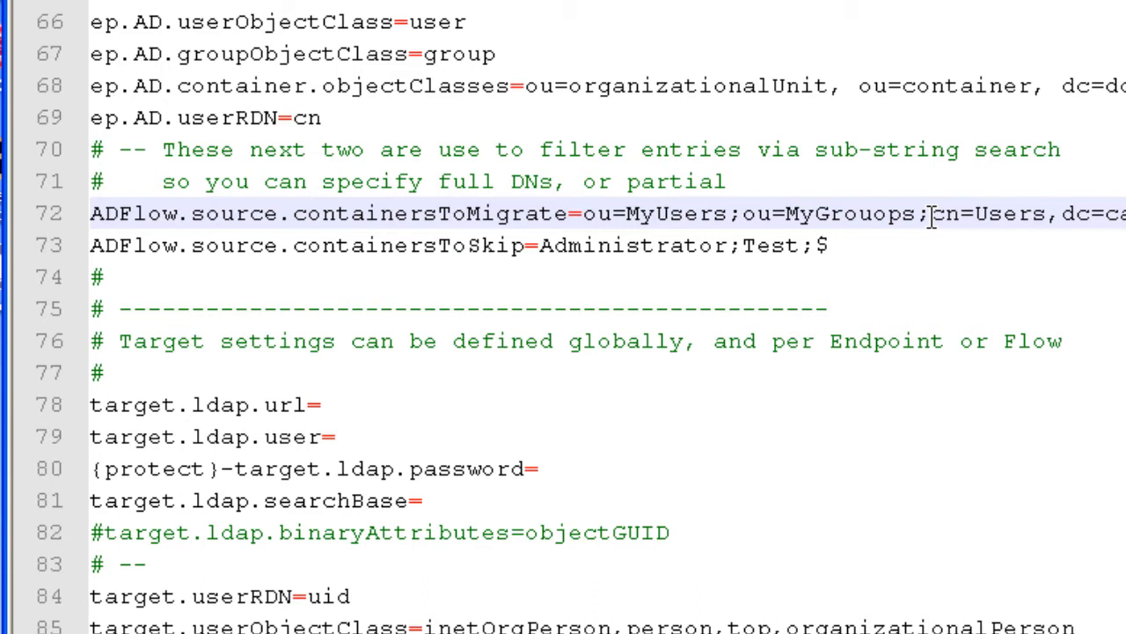
drag(934, 214, 1049, 214)
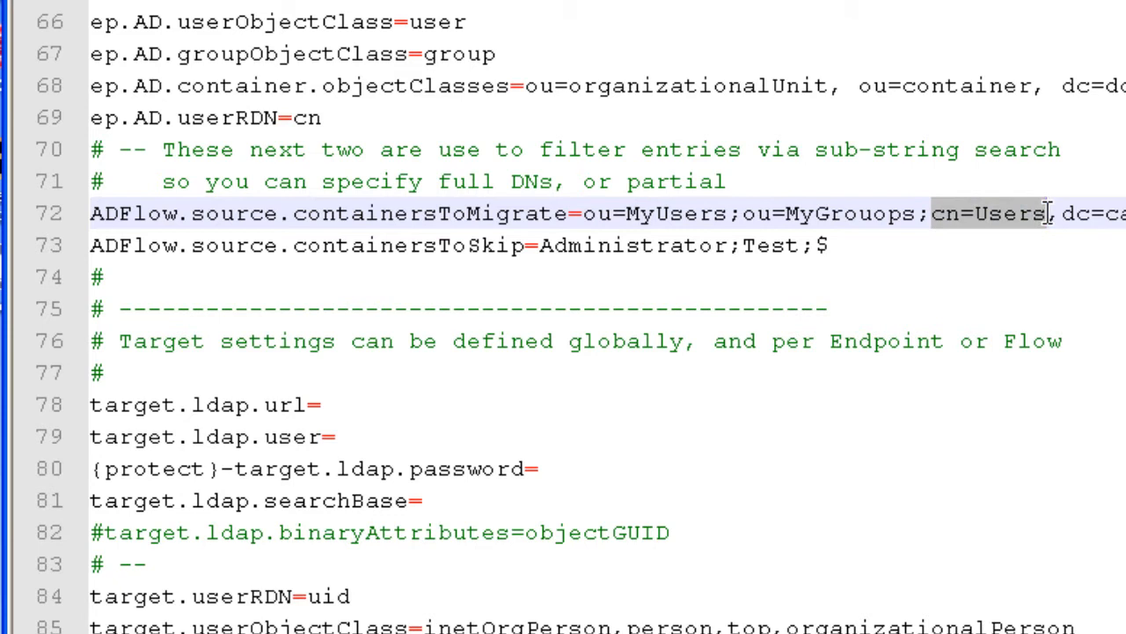
click(888, 214)
key(BackSpace)
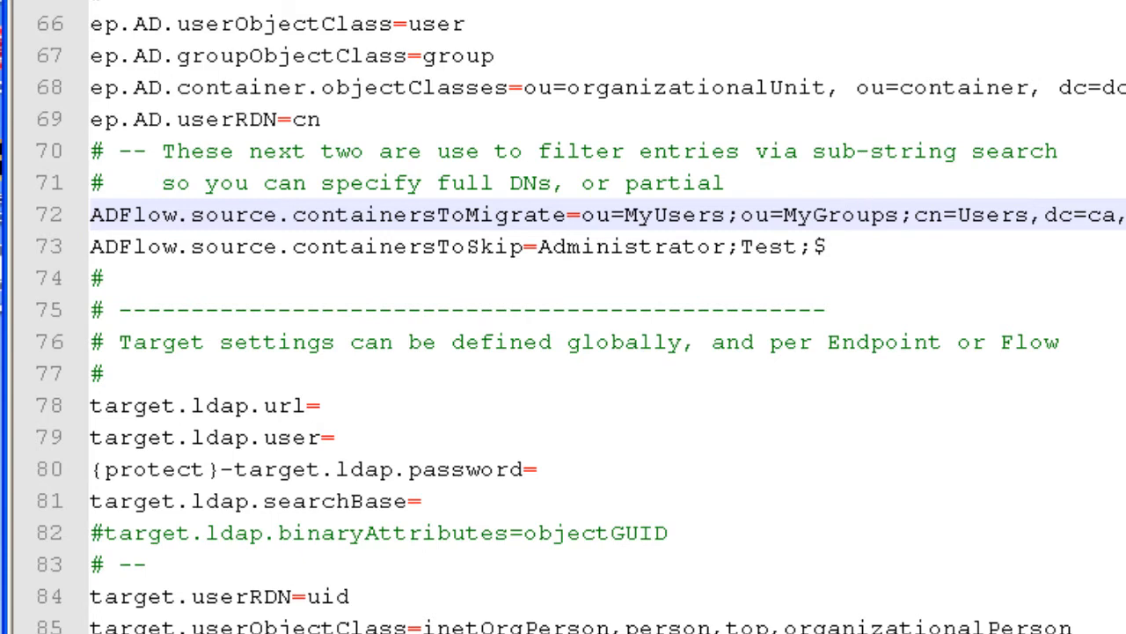
Change the prefix of target.ldap.url to ep.TDS and copy the new prefix.
scroll(563, 317, down, 3)
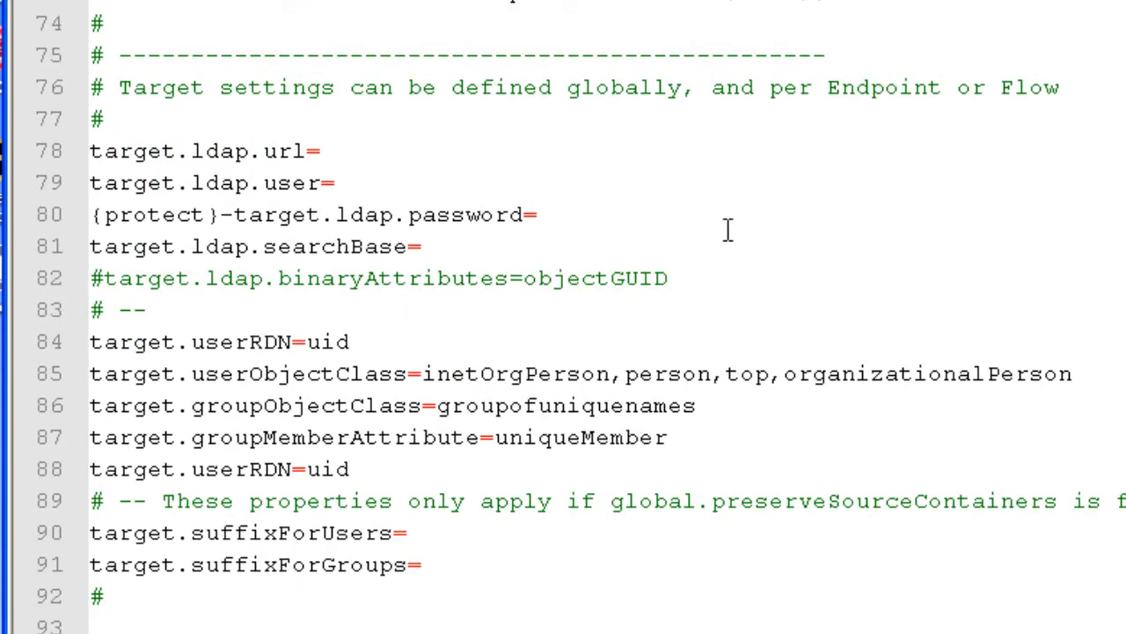
double_click(170, 151)
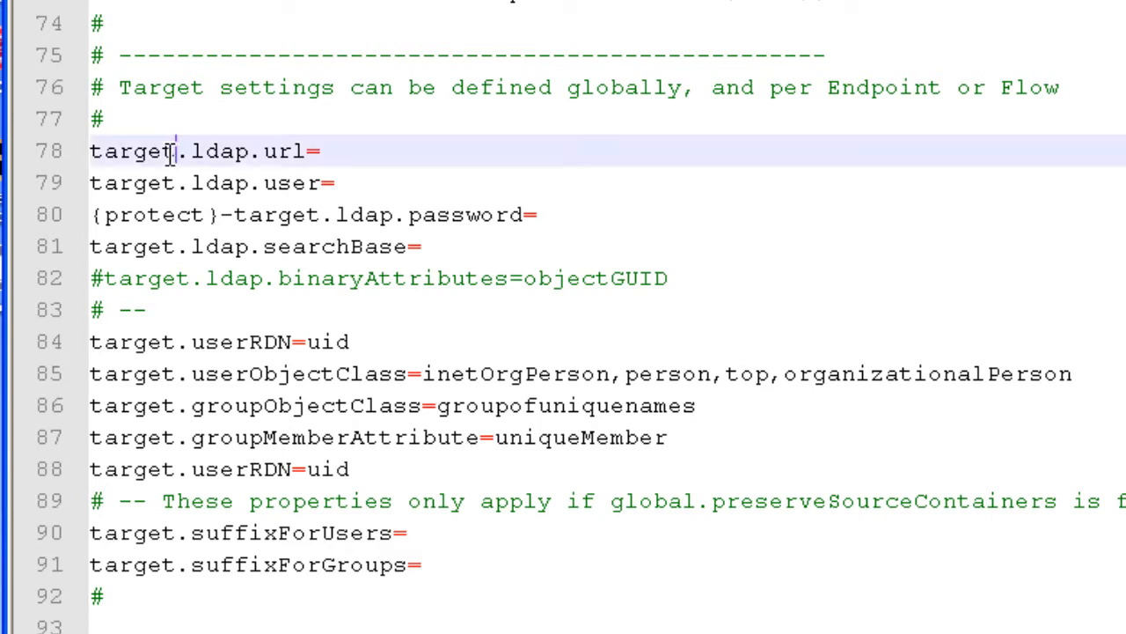
text(ep.TDS)
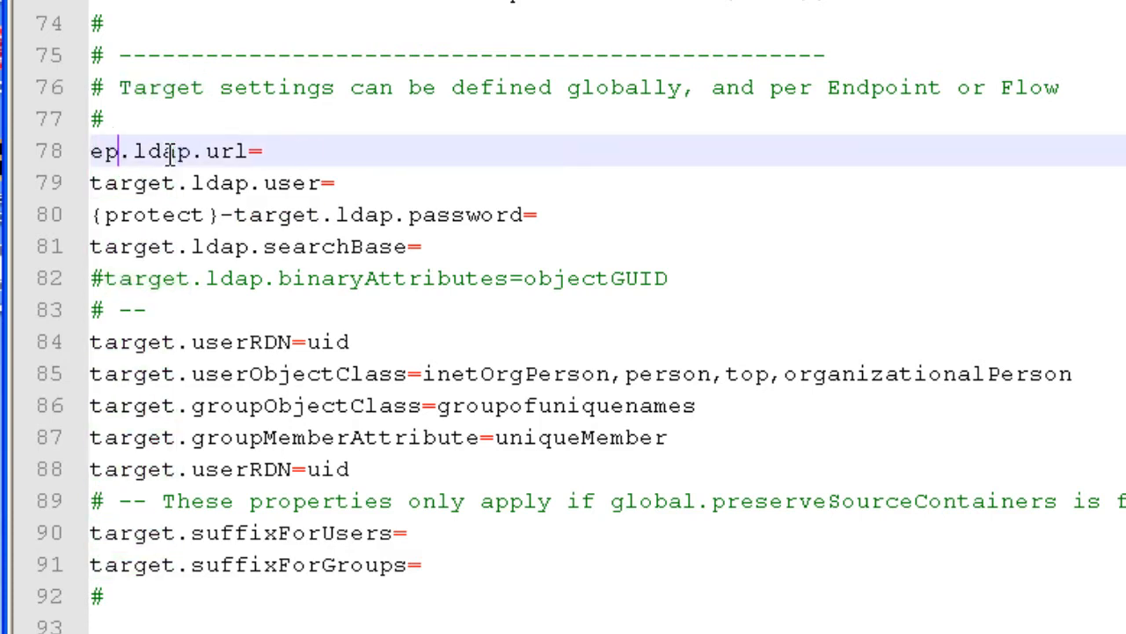
key(ctrl+shift+Left)
key(ctrl+shift+Left)
key(ctrl+shift+Left)
key(ctrl+c)
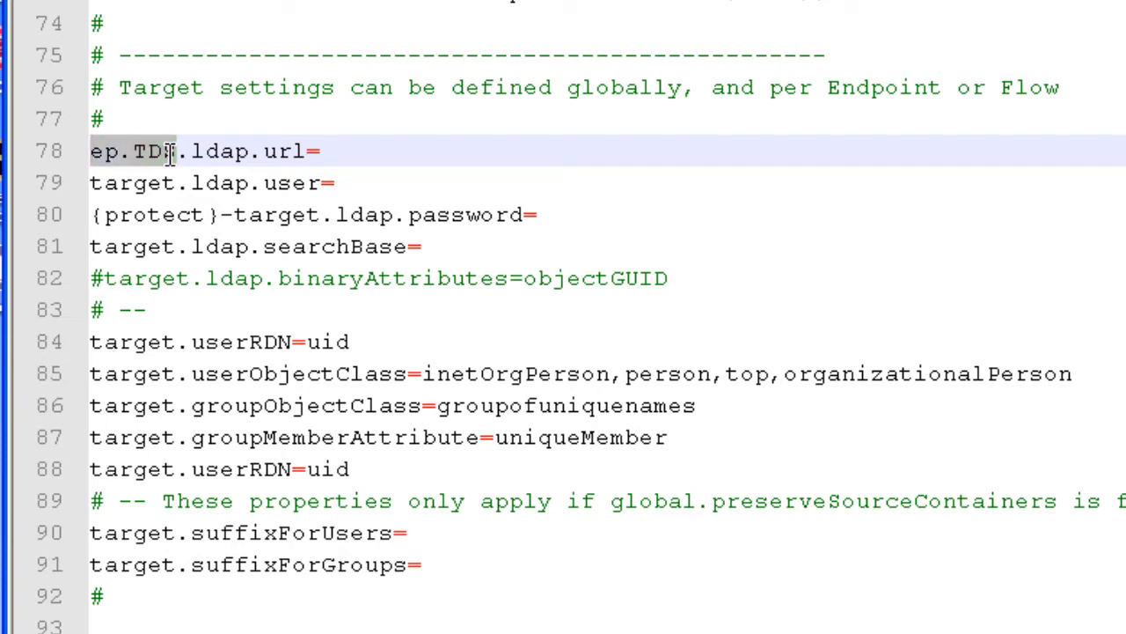
Replace the target prefix of the ldap.user property with ep.TDS.
key(Down)
key(shift+Right)
key(shift+Right)
key(shift+Right)
key(shift+Right)
key(shift+Right)
key(shift+Right)
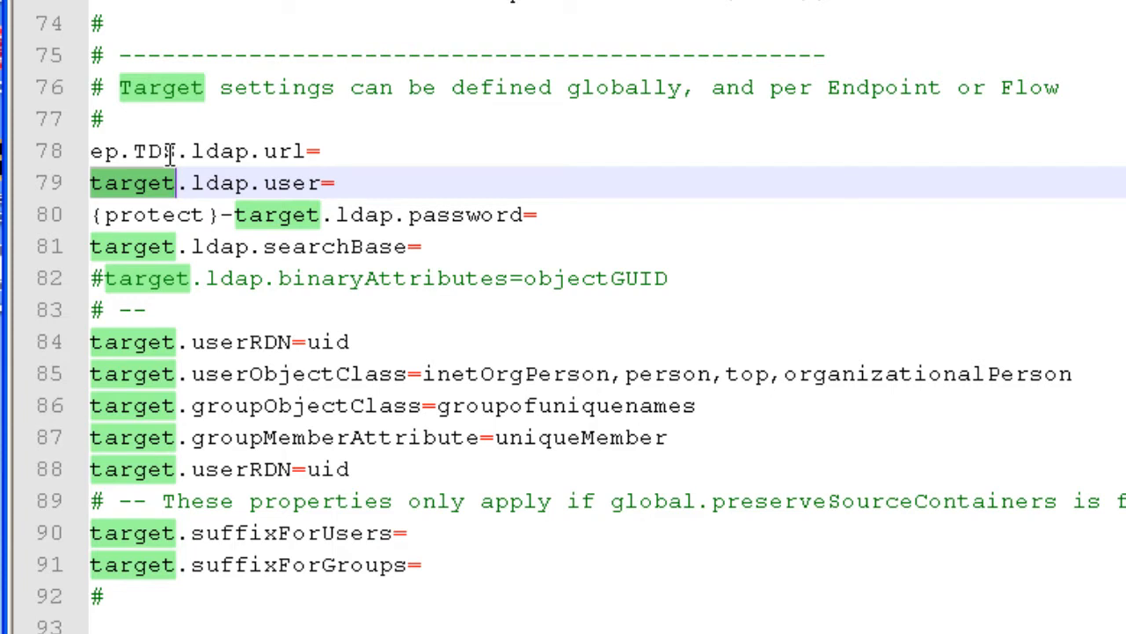
key(ctrl+v)
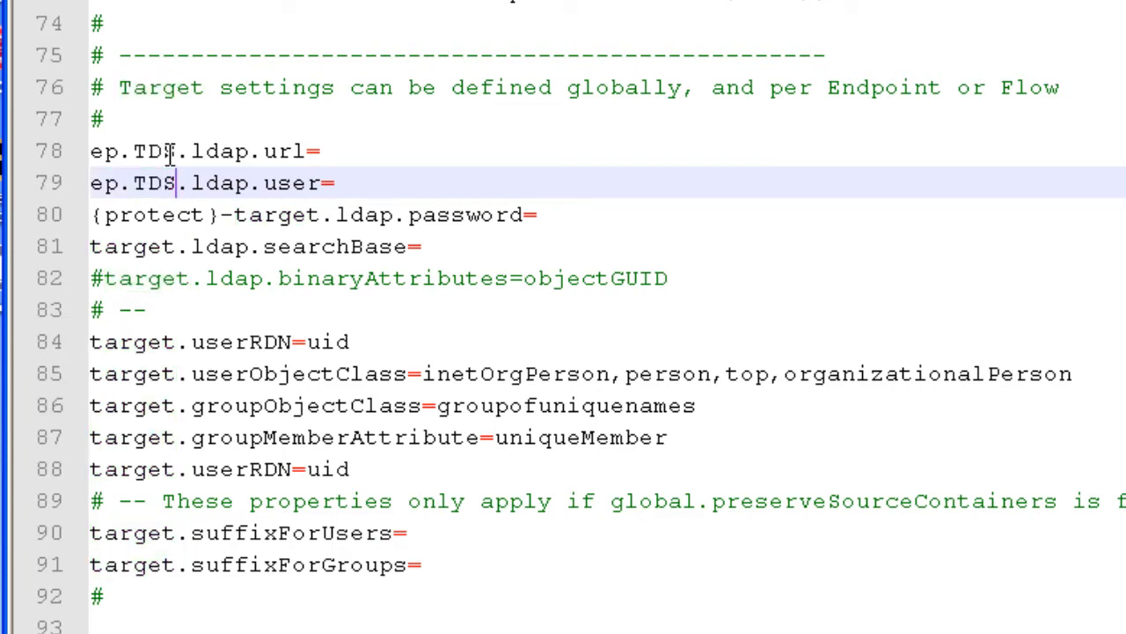
Replace target with ep.TDS in the {protect}-target.ldap.password property name.
key(Down)
key(Home)
key(ctrl+Right)
key(ctrl+Right)
key(ctrl+Right)
key(shift+Right)
key(shift+Right)
key(shift+Right)
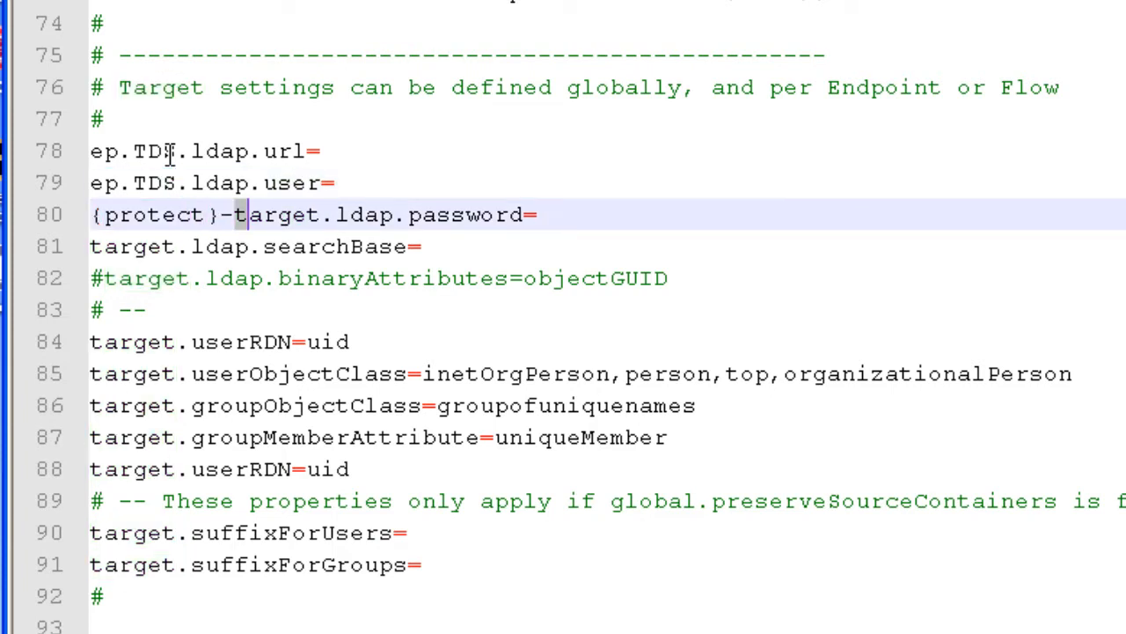
key(shift+Right)
key(shift+Right)
key(shift+Right)
key(ctrl+v)
Replace the target prefix of the ldap.searchBase property with ep.TDS.
key(Down)
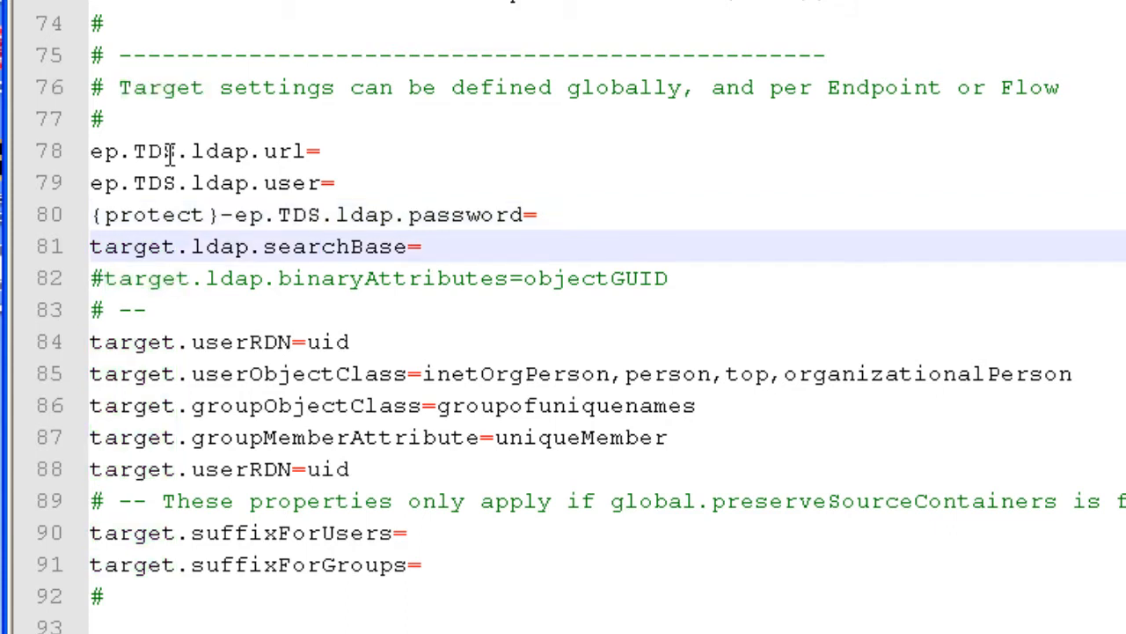
key(shift+Right)
key(shift+Right)
key(shift+Right)
key(shift+Right)
key(shift+Right)
key(shift+Right)
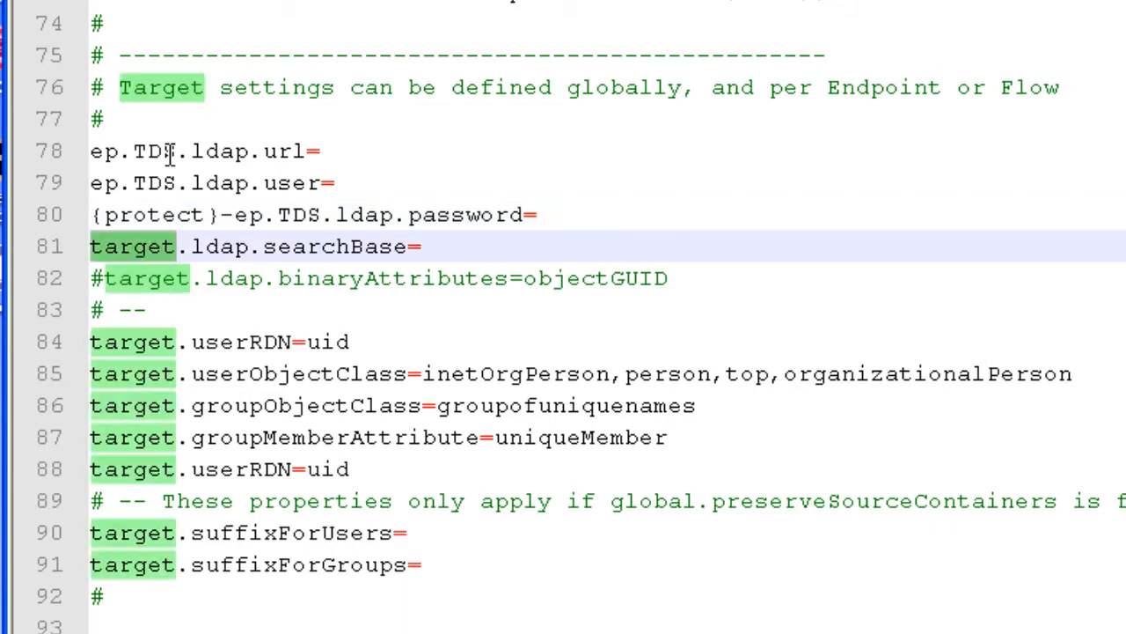
key(ctrl+v)
Skip the commented binaryAttributes line and change the first target.userRDN property's prefix to ep.TDS.
key(Down)
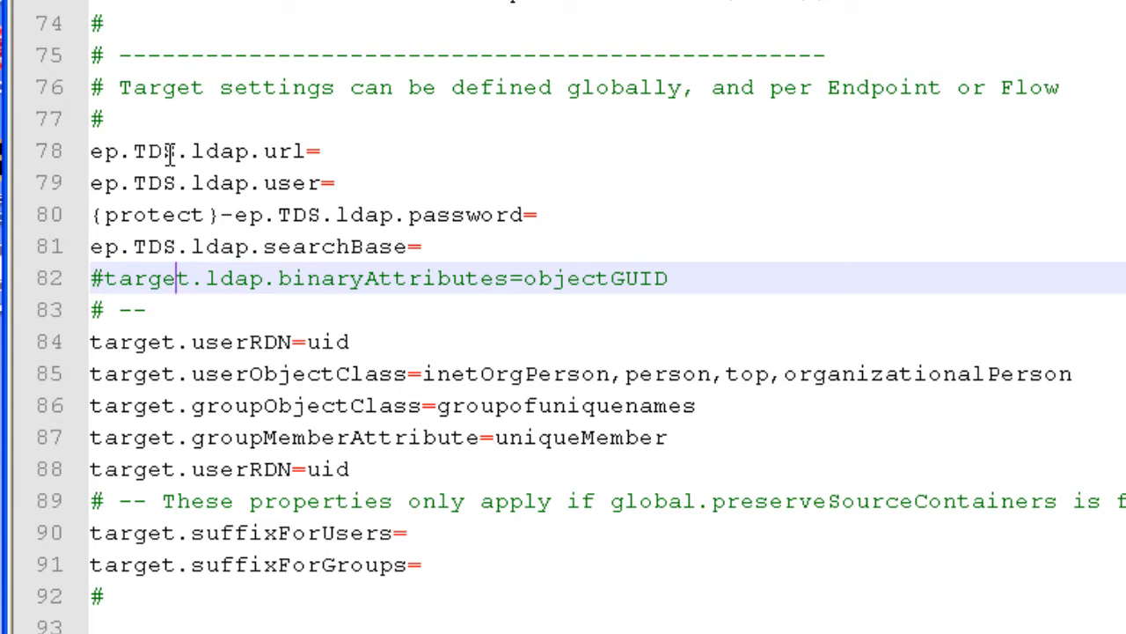
key(Down)
key(Down)
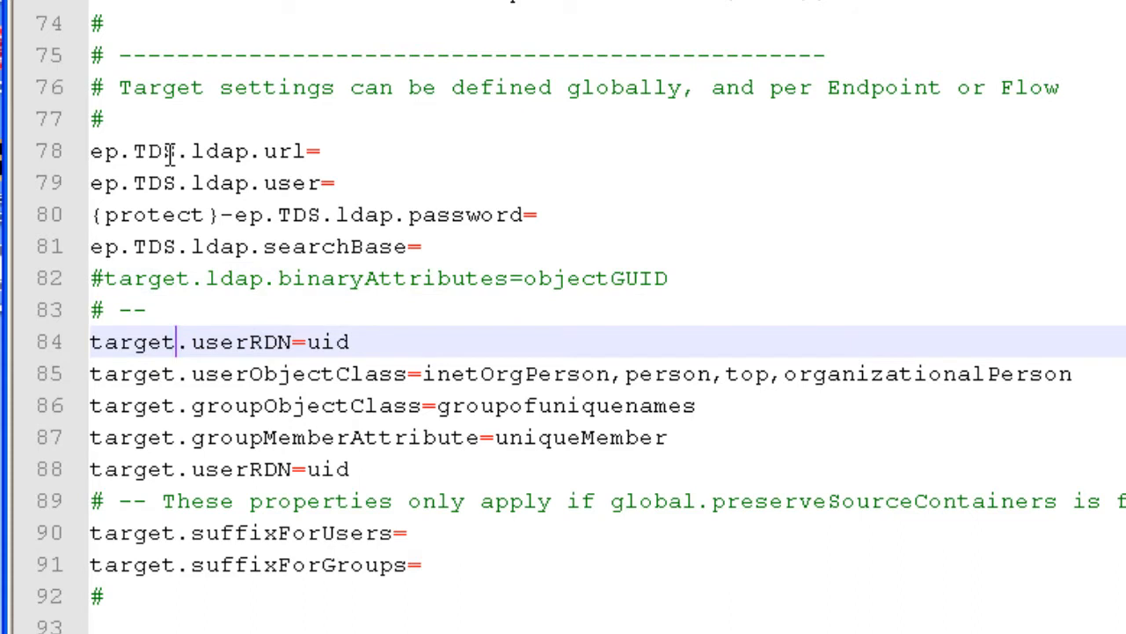
key(shift+Home)
key(ctrl+v)
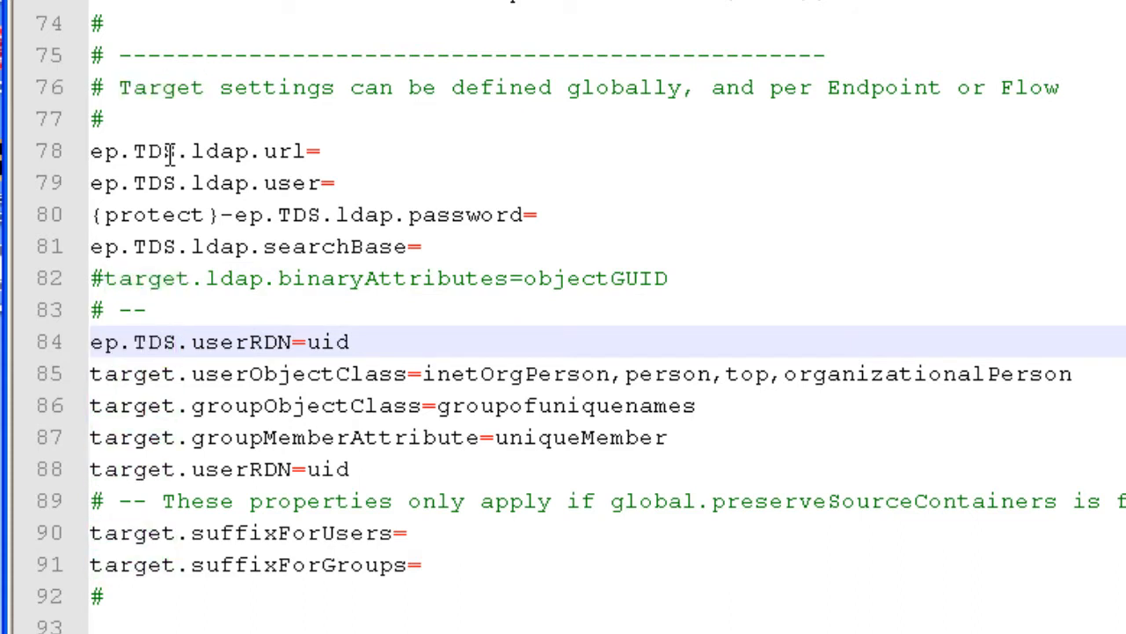
Change the prefix of the target userObjectClass and groupObjectClass properties to ep.TDS.
key(Down)
key(shift+Home)
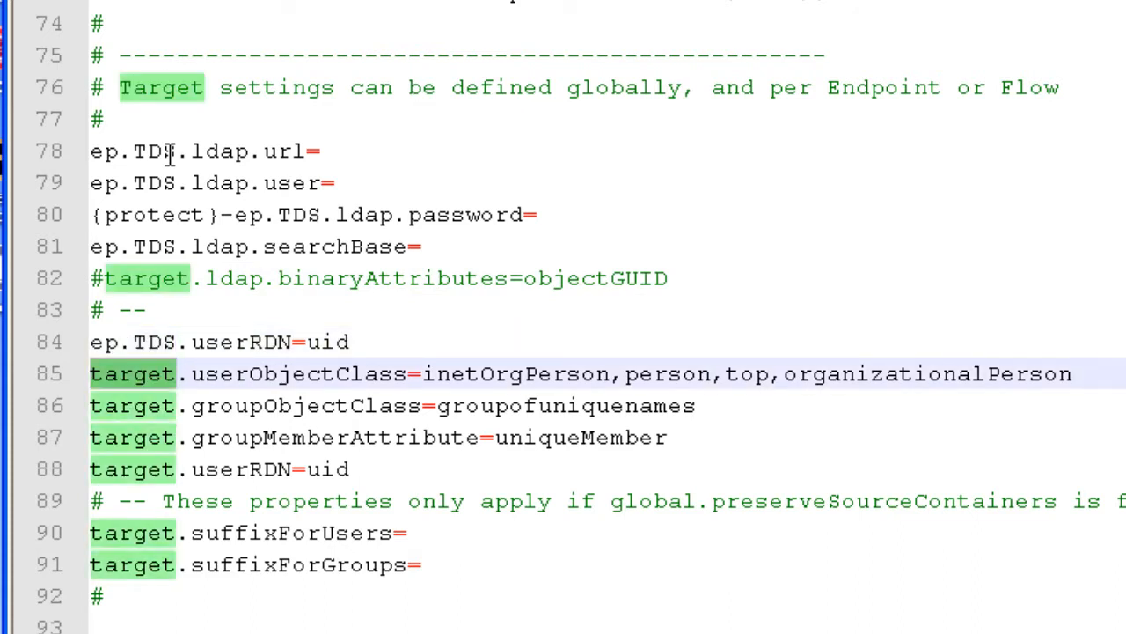
key(ctrl+v)
key(Down)
key(shift+Home)
key(ctrl+v)
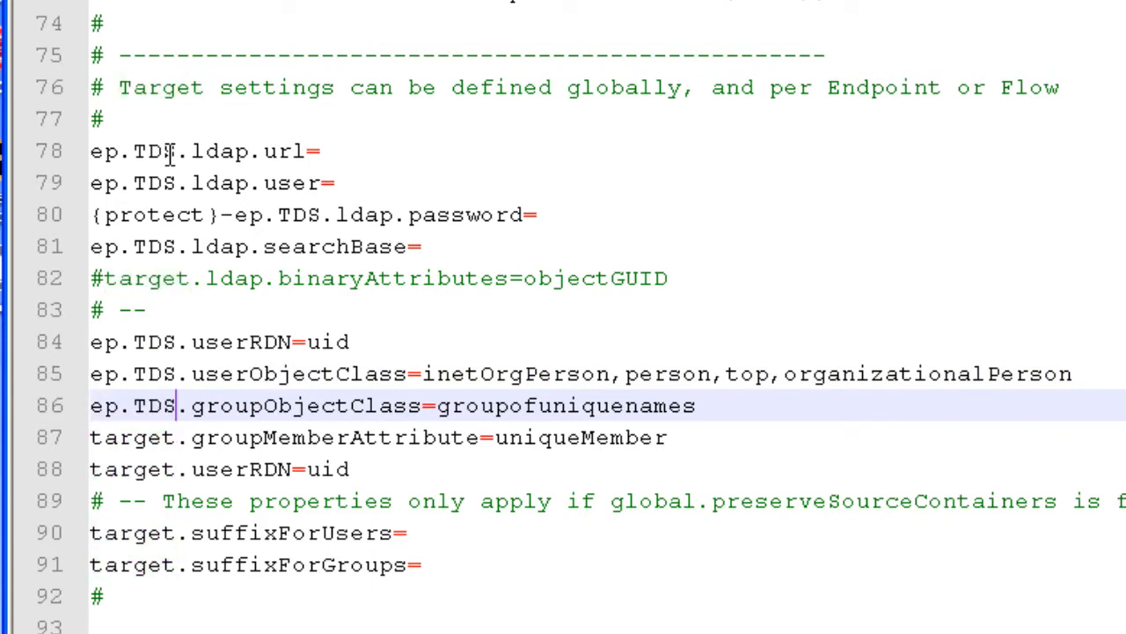
Change the prefix of target.groupMemberAttribute to ep.TDS.
key(Down)
key(shift+Home)
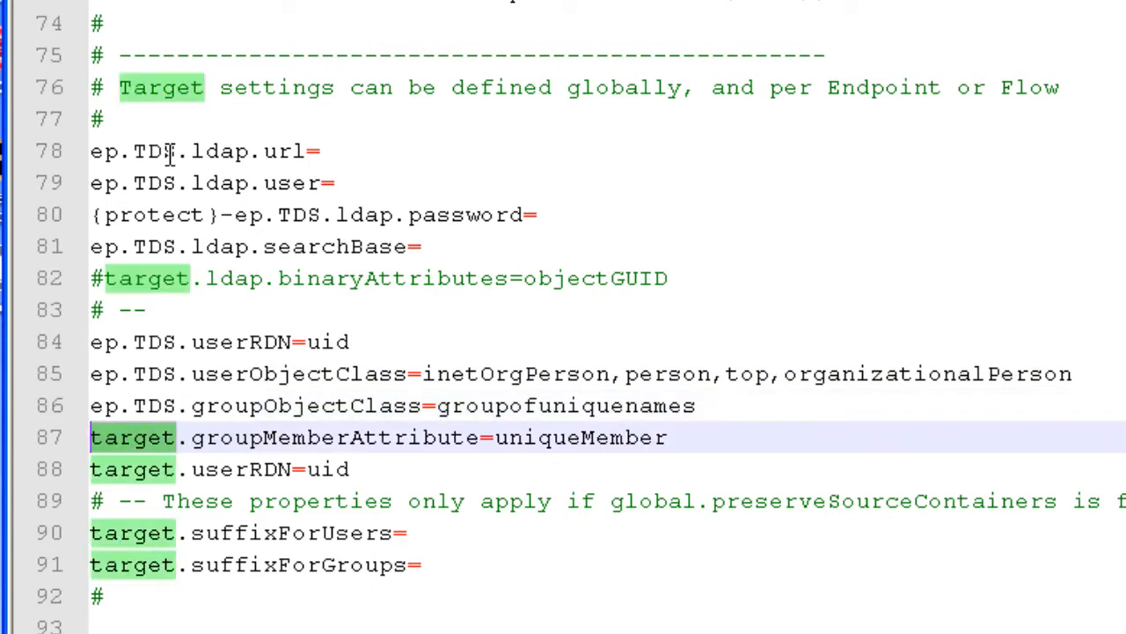
key(ctrl+v)
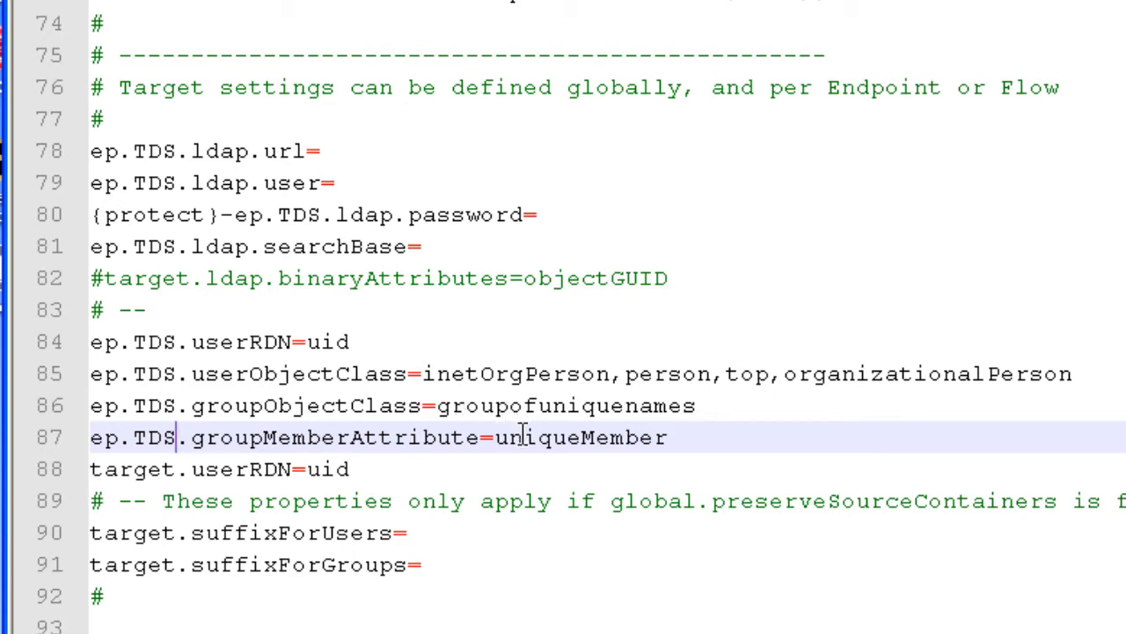
Delete the duplicate target.userRDN=uid line below the groupMemberAttribute property.
click(379, 470)
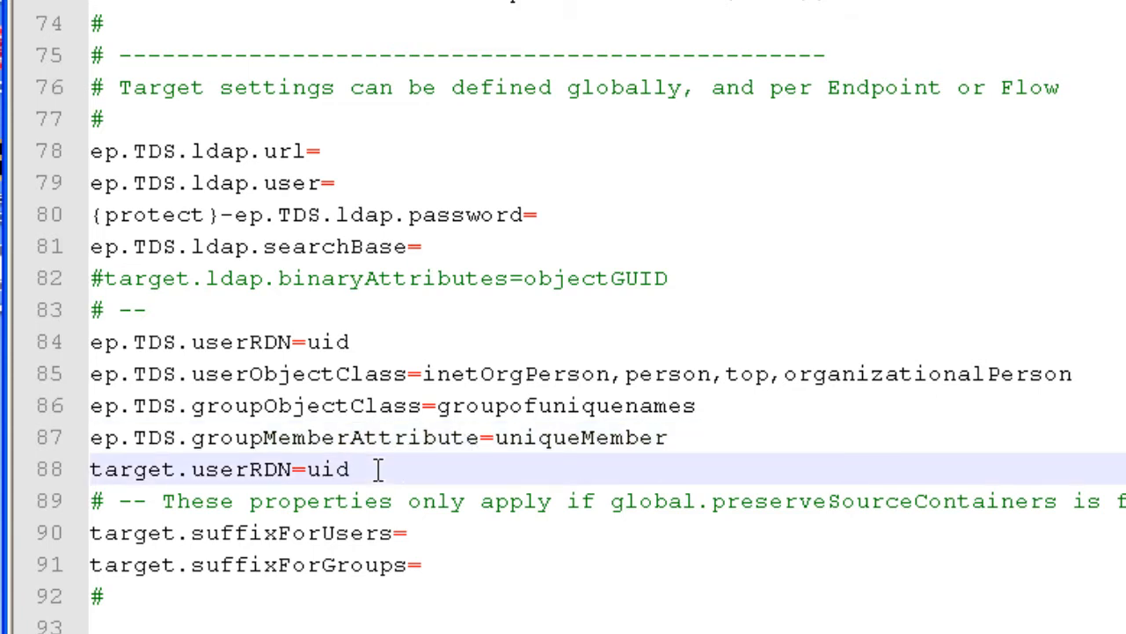
triple_click(379, 470)
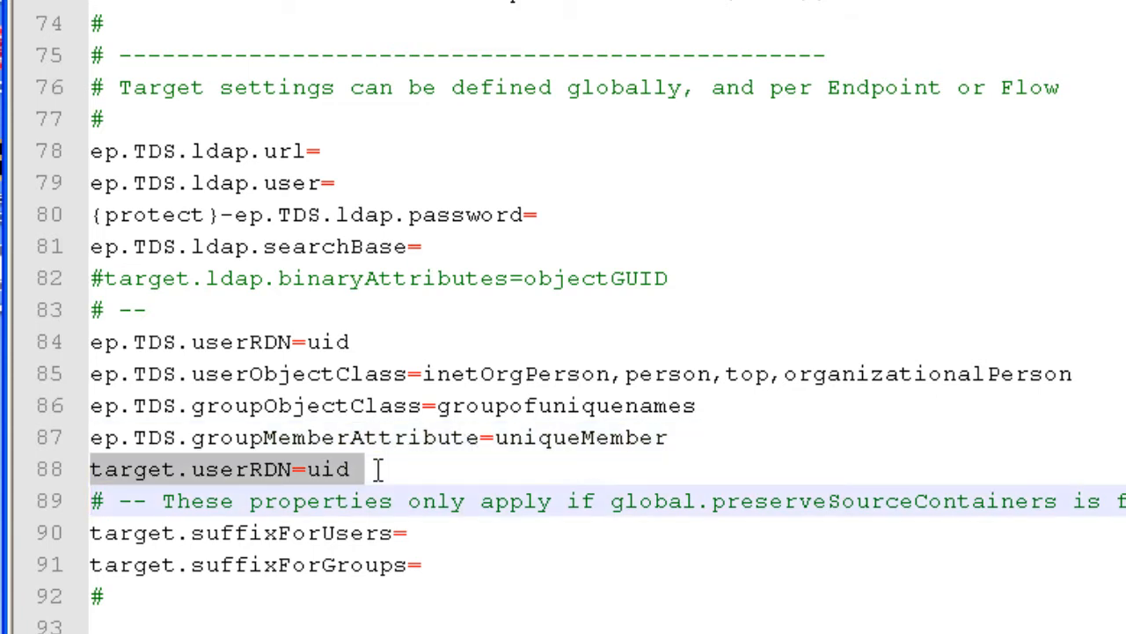
key(Delete)
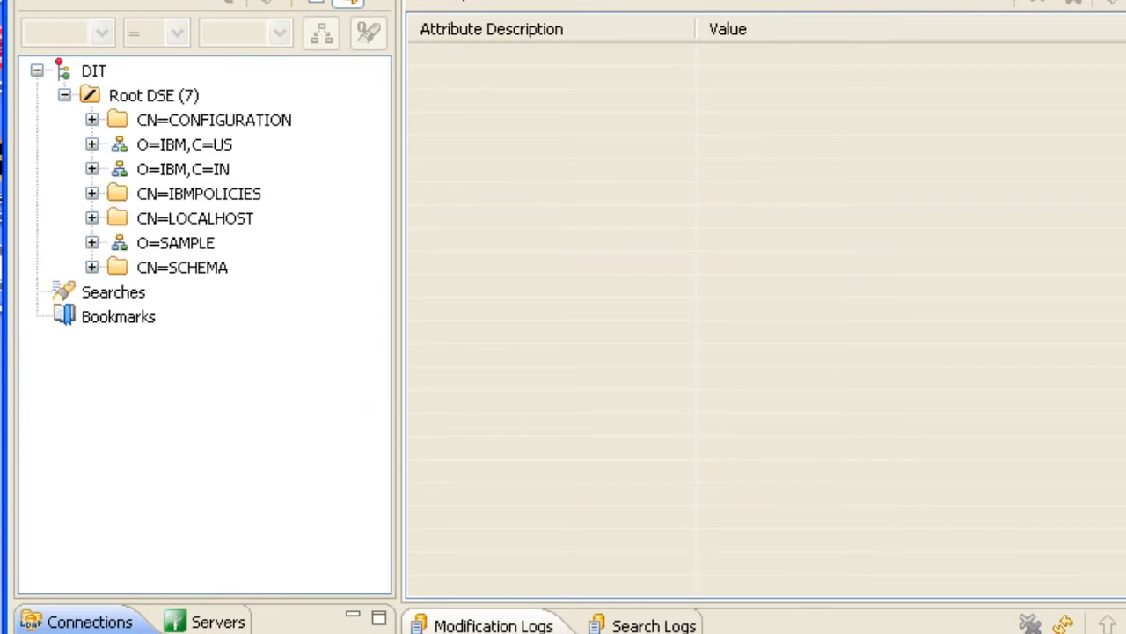
Look up ou=Oslo under O=SAMPLE in the LDAP browser and set target.suffixForUsers to ou=Users,ou=AD,ou=Oslo,o=Sample in the properties file.
click(92, 243)
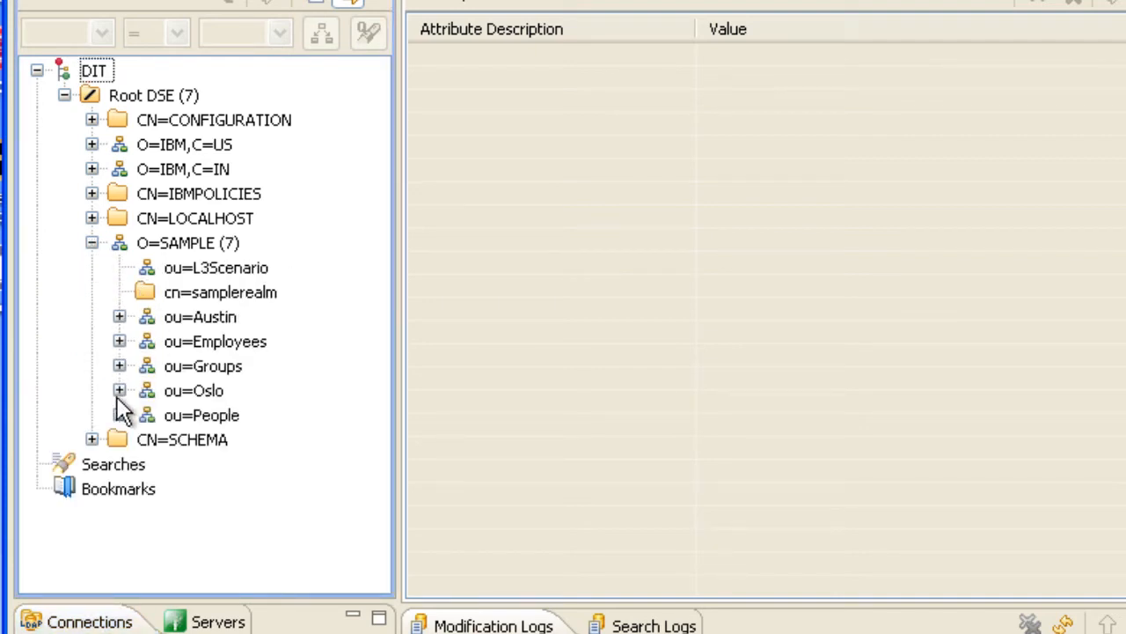
click(118, 390)
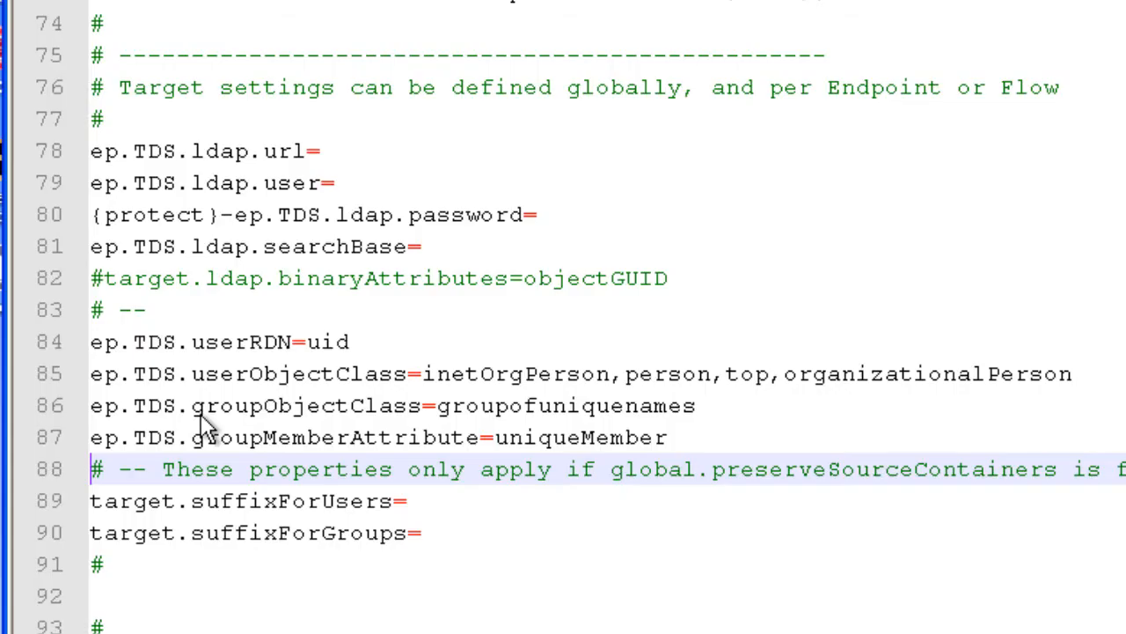
click(446, 499)
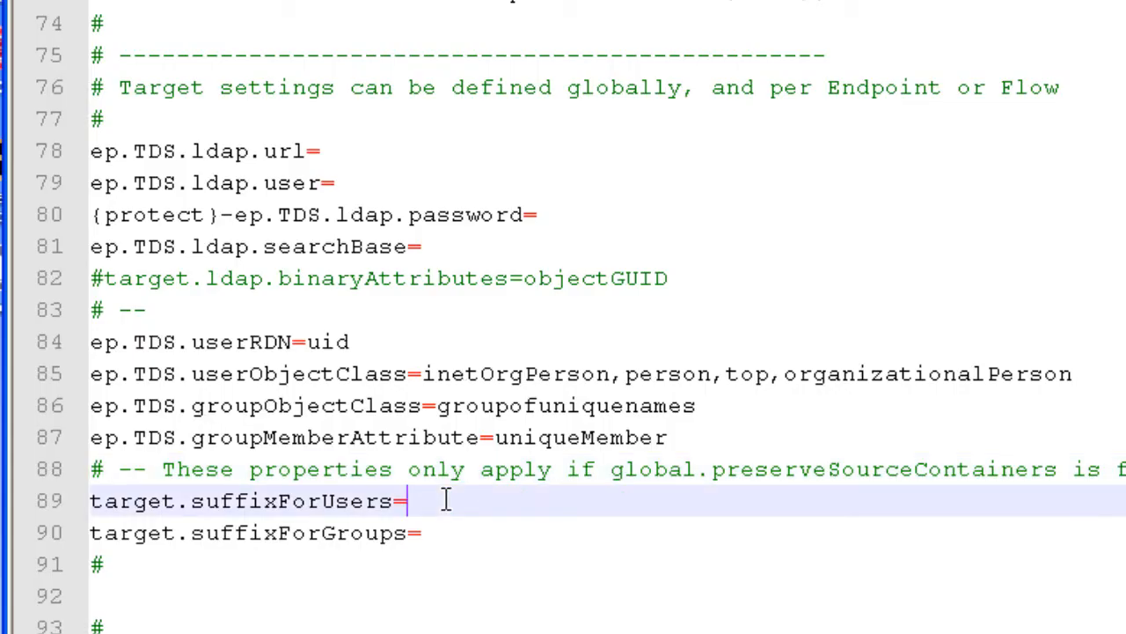
text(ou=Users,ou=AD)
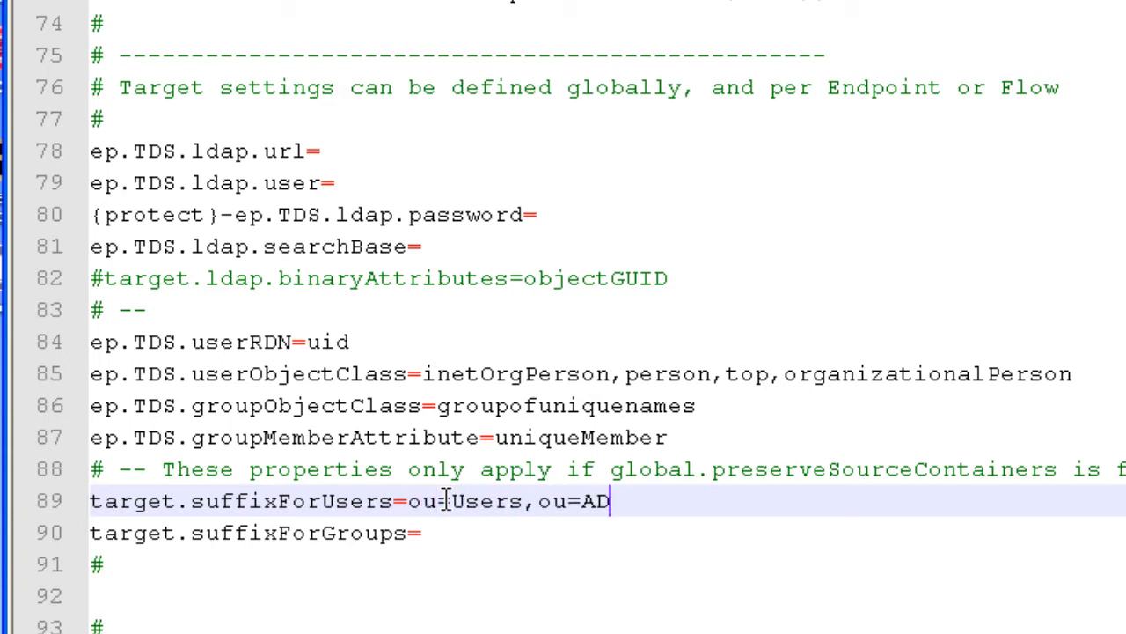
text(,ou=Oslo,)
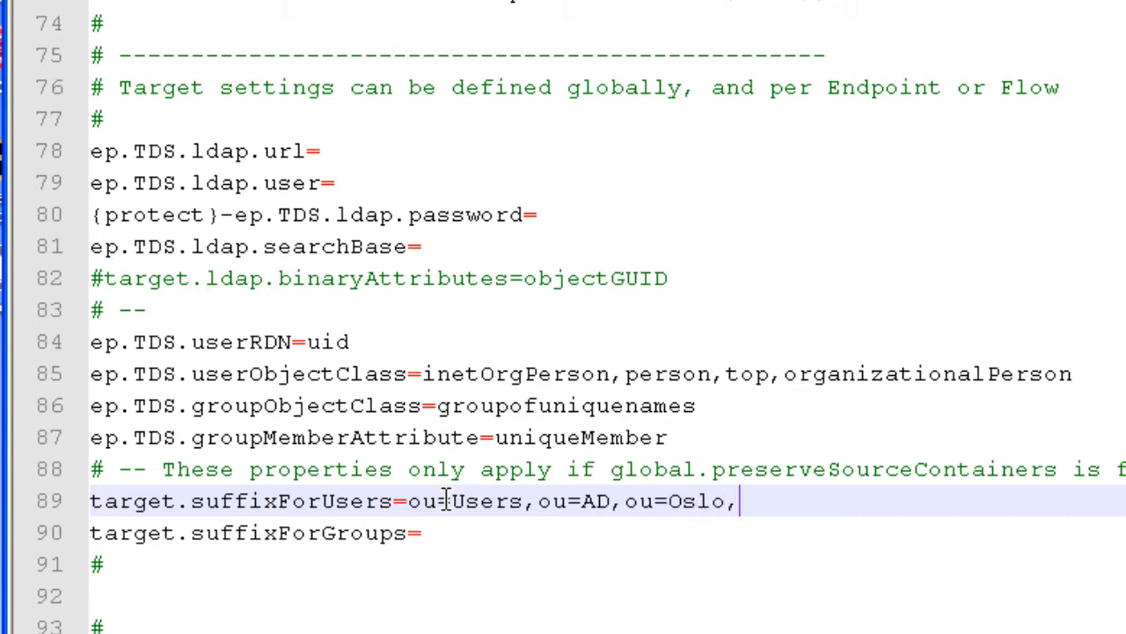
text(o=Sample)
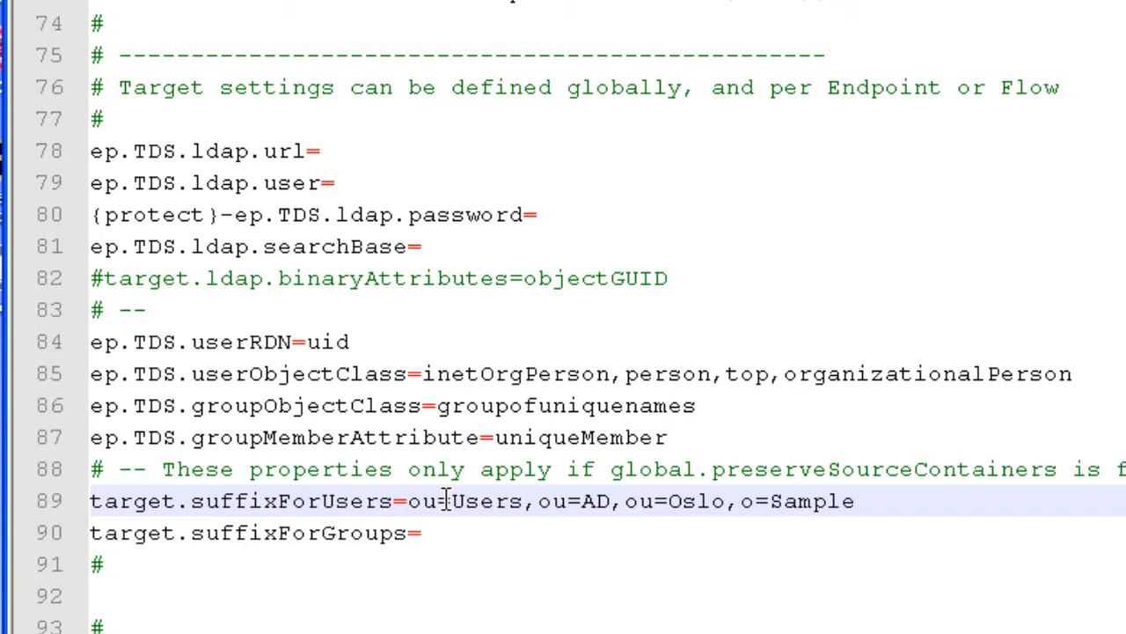
Copy the full value of target.suffixForUsers into the empty target.suffixForGroups property.
key(shift+Left)
key(shift+Left)
key(shift+Left)
key(shift+Left)
key(shift+Left)
key(shift+Left)
key(shift+Left)
key(shift+Left)
key(shift+Left)
key(shift+Left)
key(shift+Left)
key(shift+Left)
key(shift+Left)
key(shift+Left)
key(shift+Left)
key(shift+Left)
key(shift+Left)
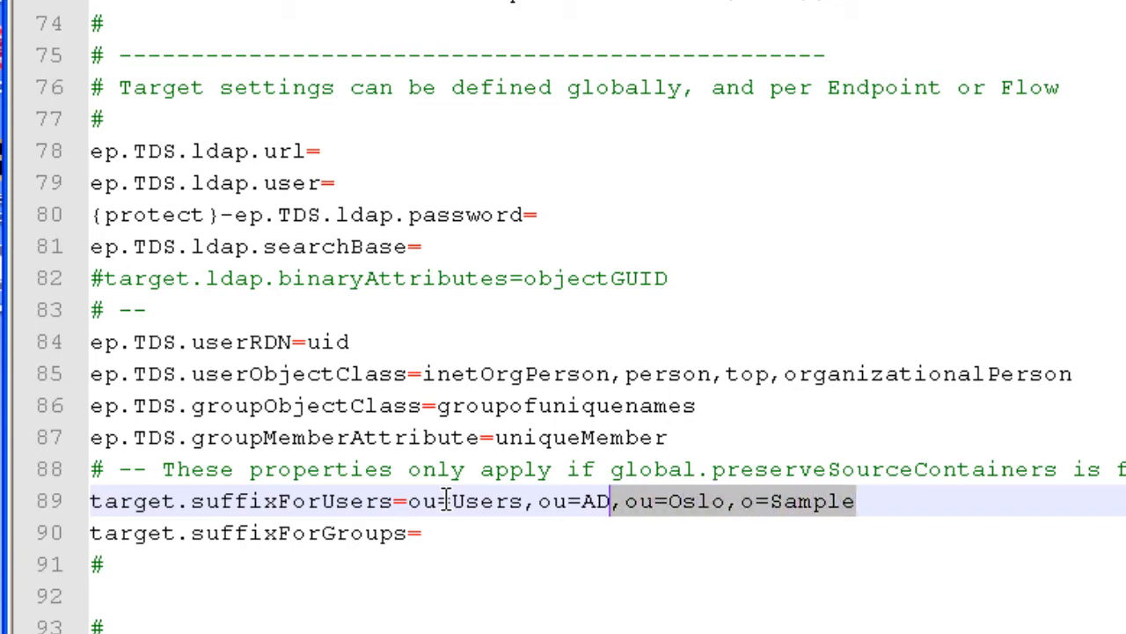
key(shift+Left)
key(shift+Left)
key(shift+Left)
key(shift+Left)
key(shift+Left)
key(shift+Left)
key(shift+Left)
key(shift+Left)
key(shift+Left)
key(shift+Left)
key(shift+Left)
key(shift+Left)
key(shift+Left)
key(shift+Left)
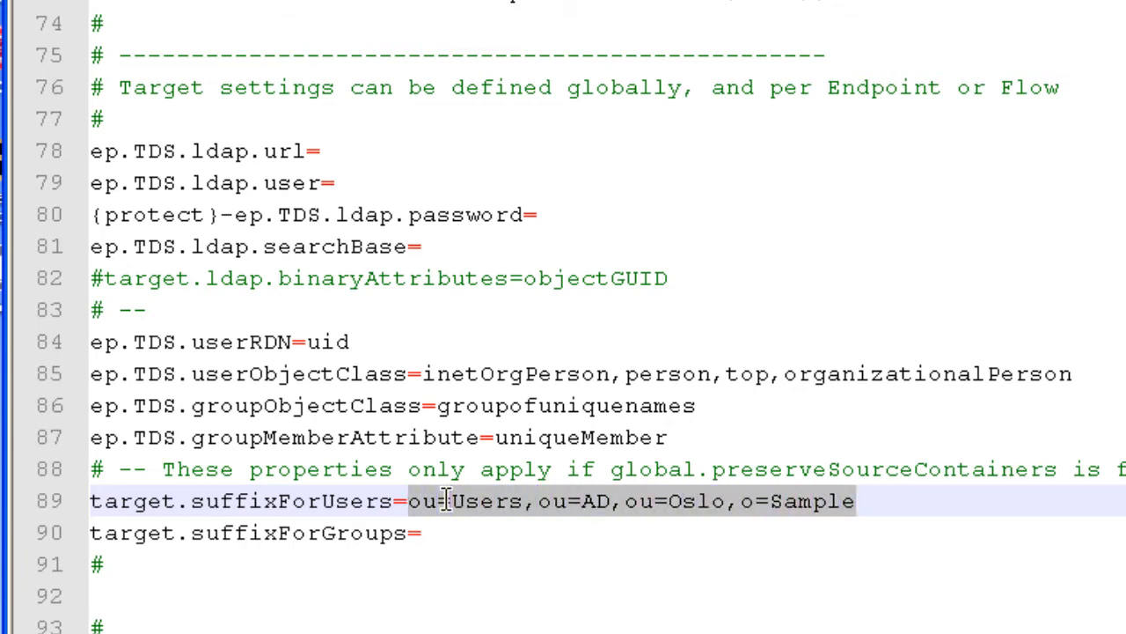
key(ctrl+c)
key(Down)
key(End)
key(ctrl+v)
Replace Users with Groups in the target.suffixForGroups value so it reads ou=Groups,ou=AD,ou=Oslo,o=Sample.
key(Left)
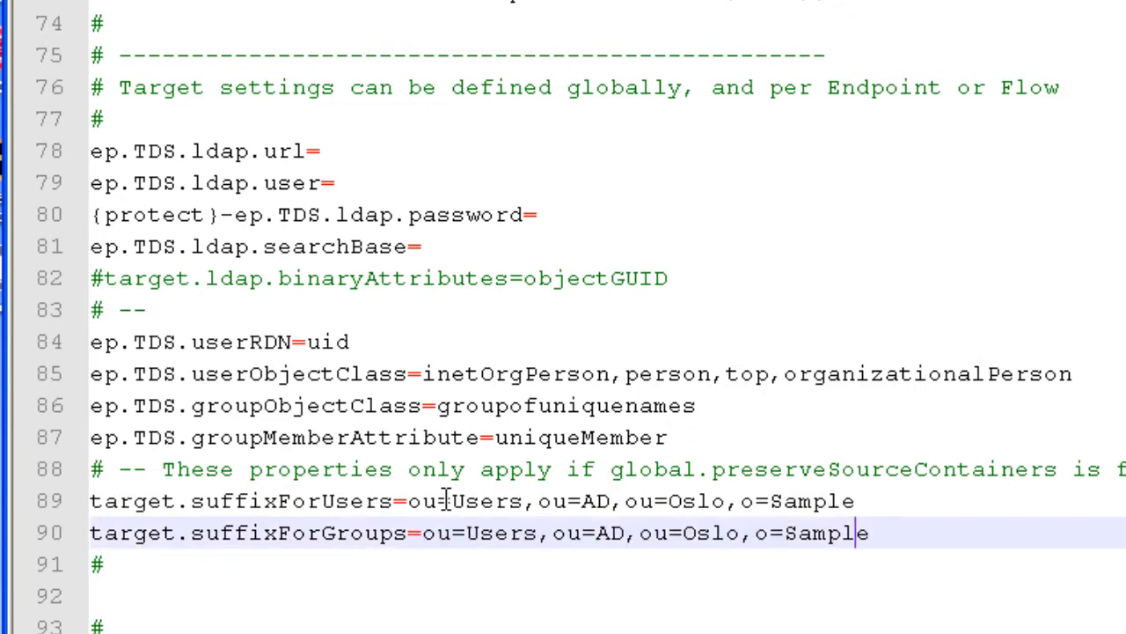
key(Left)
key(Left)
key(Left)
key(Left)
key(Left)
key(Left)
key(Left)
key(Left)
key(Left)
key(Left)
key(Left)
key(Left)
key(Left)
key(Left)
key(Left)
key(Left)
key(Left)
key(Left)
key(Left)
key(Left)
key(Left)
key(Left)
key(BackSpace)
key(BackSpace)
key(BackSpace)
key(BackSpace)
key(BackSpace)
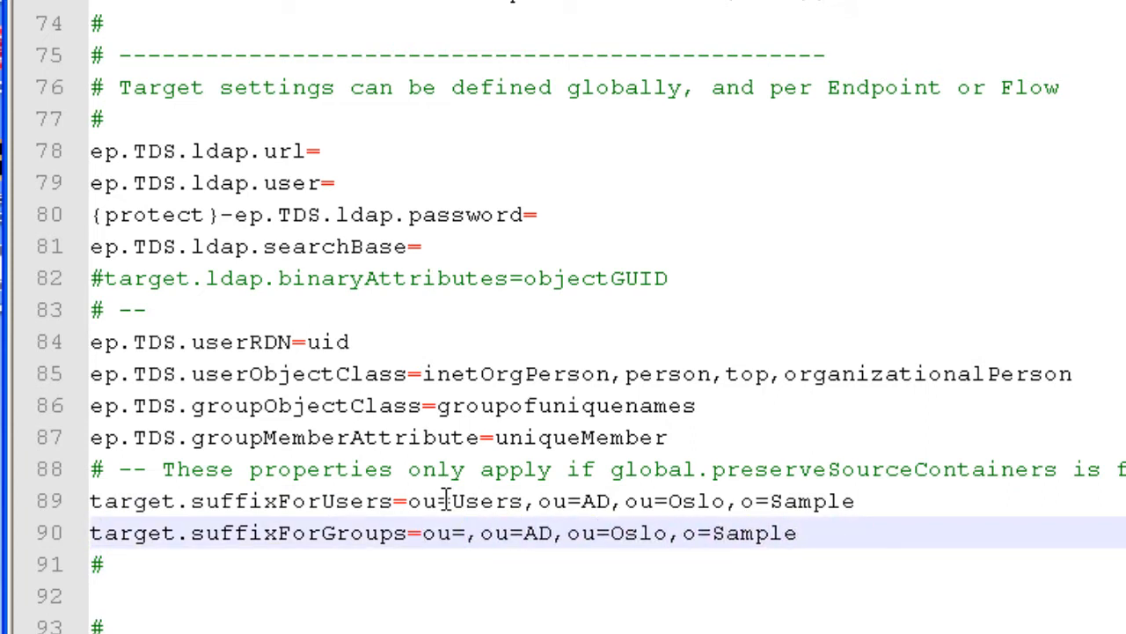
text(Groups)
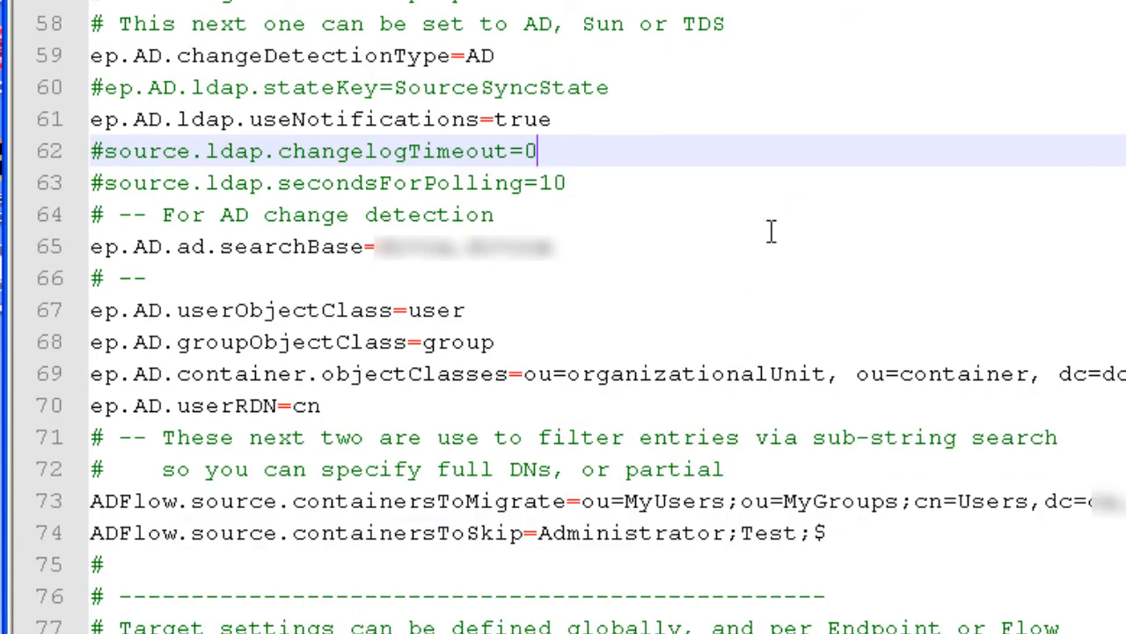
Try shortening the property name ep.AD.ad.searchBase to ep.AD.searchBase, and put the ad. part back.
click(212, 246)
key(BackSpace)
key(BackSpace)
key(BackSpace)
key(BackSpace)
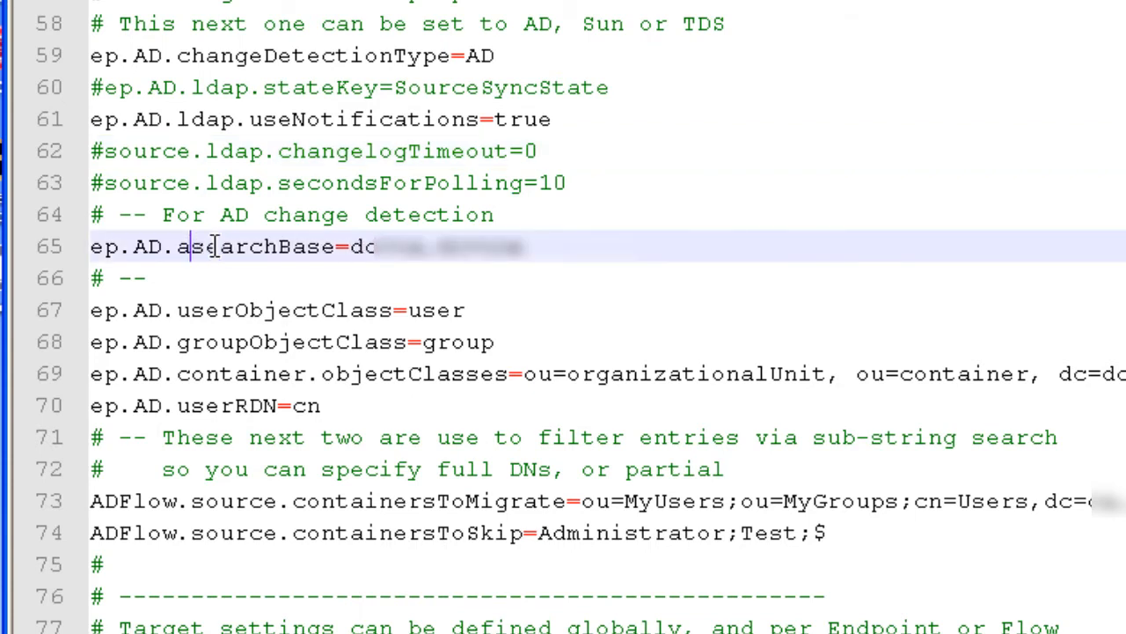
text(.)
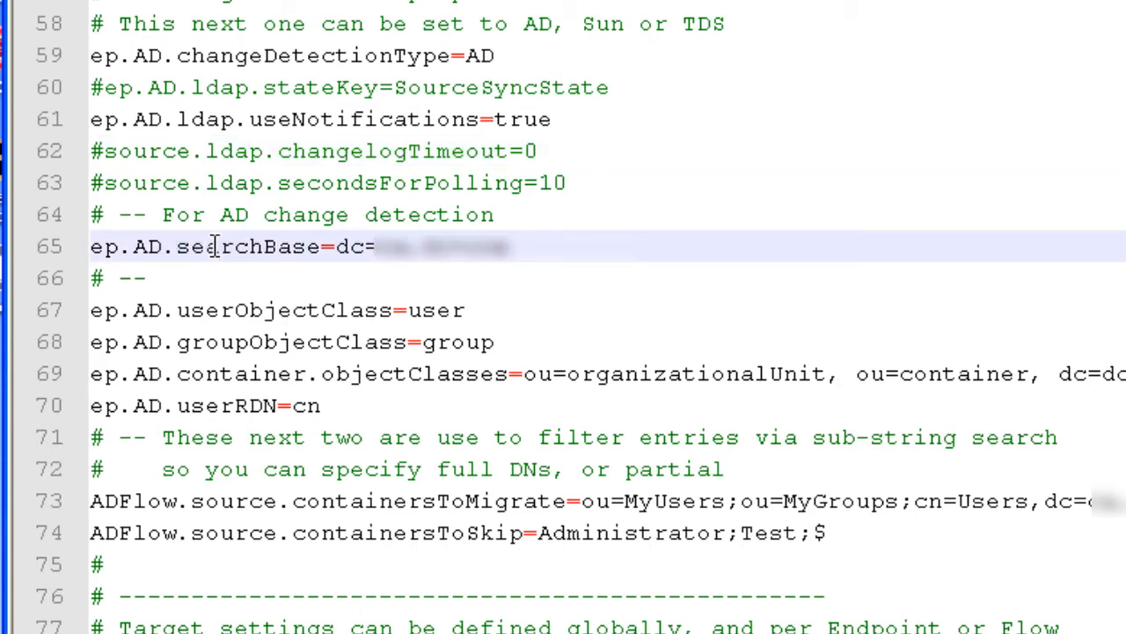
text(ad.)
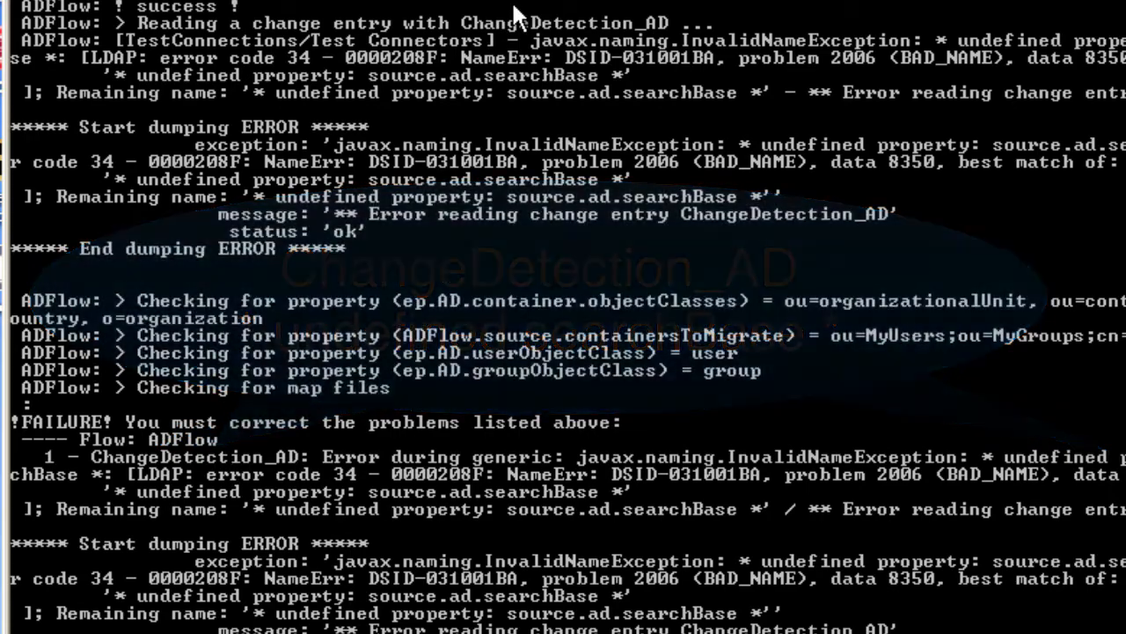
Review the TestConnections output for ADFlow, covering the mapping files, behavior and change detection properties.
scroll(515, 16, up, 11)
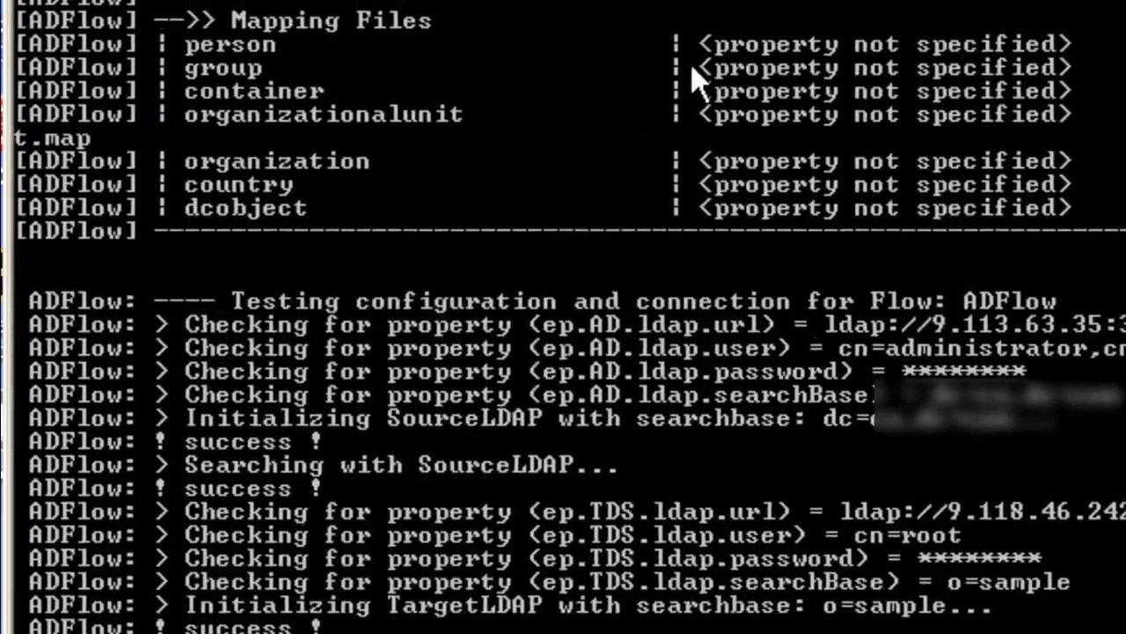
scroll(695, 79, up, 4)
scroll(704, 83, up, 3)
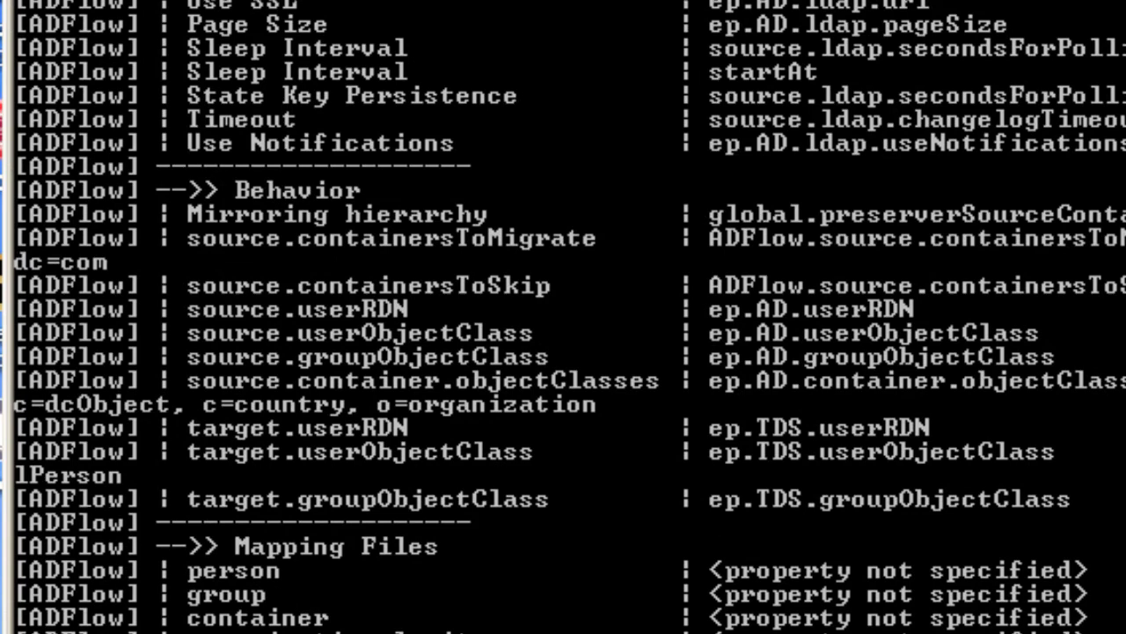
scroll(564, 317, up, 2)
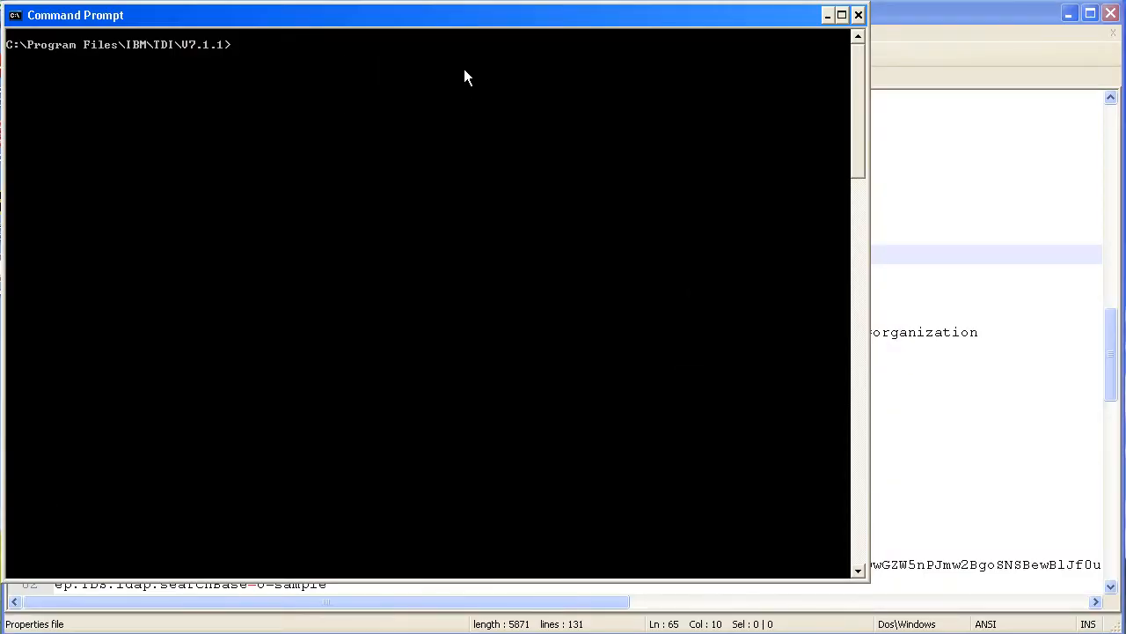
Clear the console and rerun ibmdisrv -c LDAPSync/LDAPSync.xml -r TestConnections.
text(cls)
key(Up)
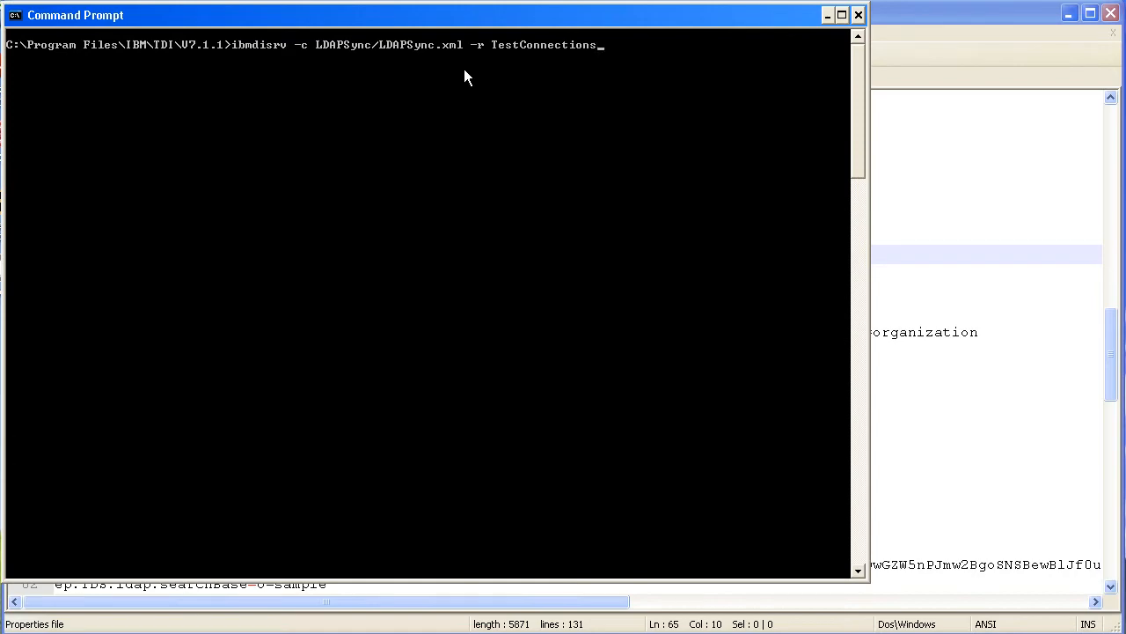
key(Return)
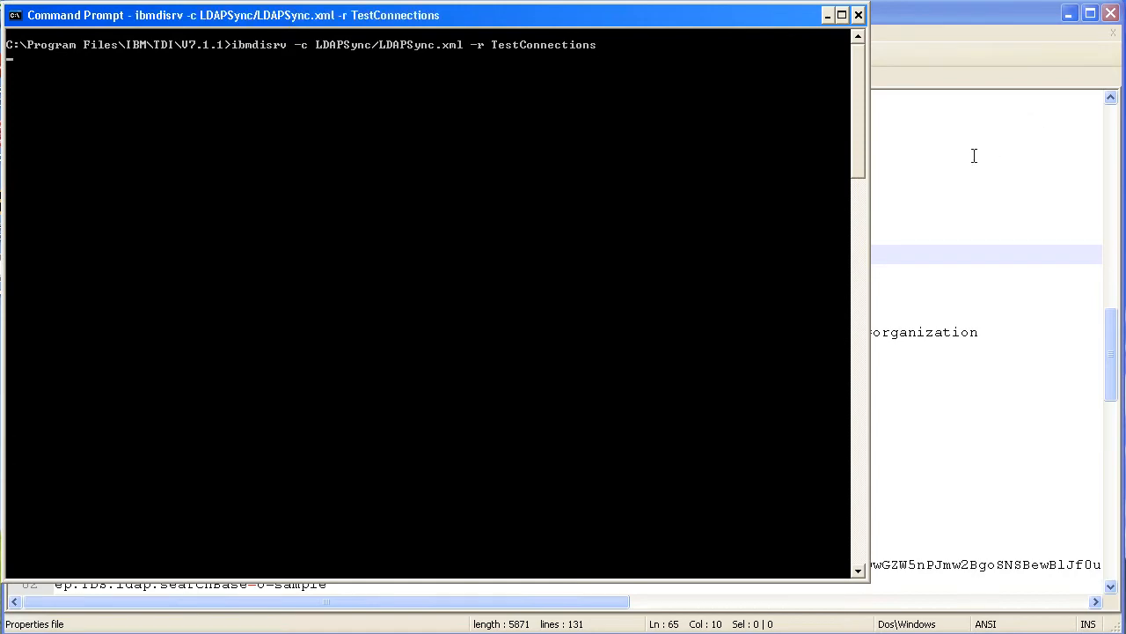
Check the ep.AD source settings in LDAPSync.properties, and switch to the Command Prompt to review ADFlow's endpoint properties in the test output.
click(975, 156)
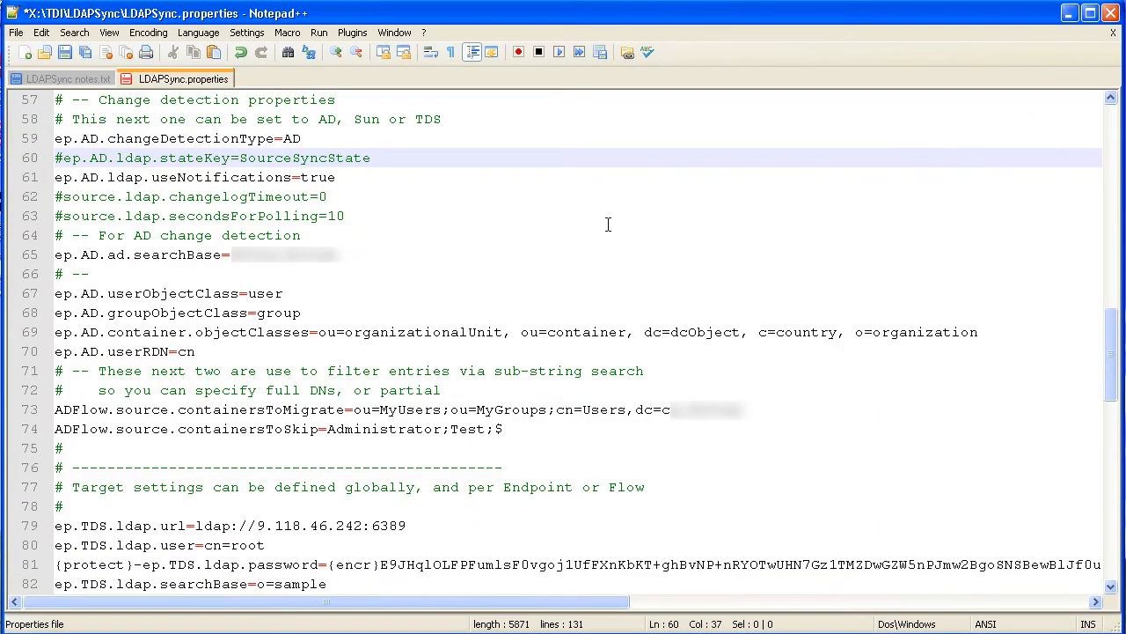
scroll(607, 225, up, 2)
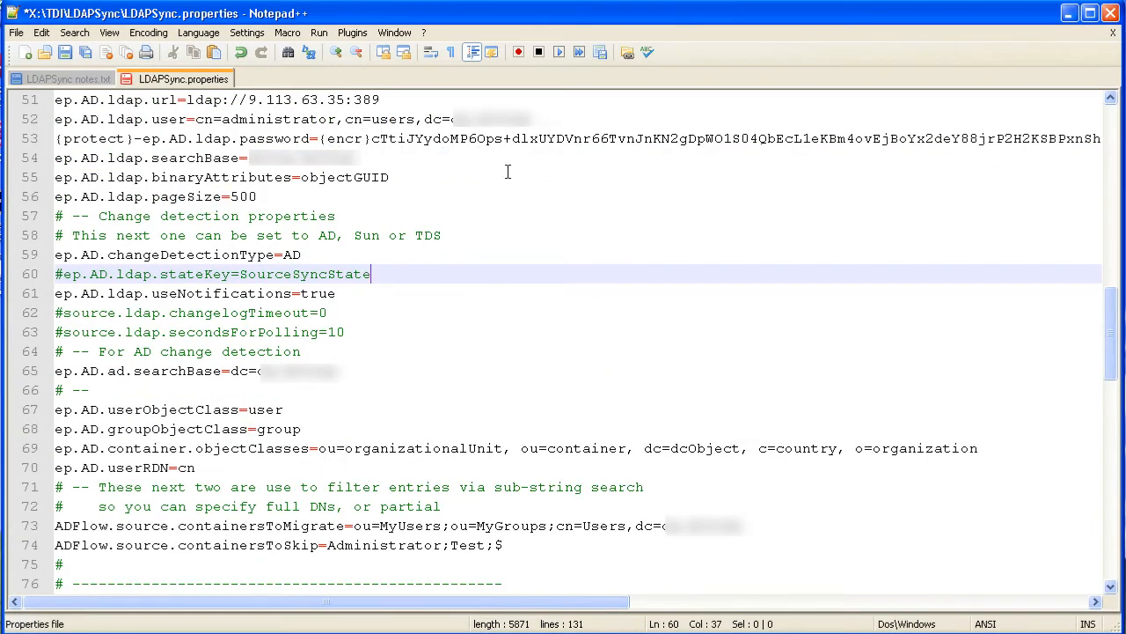
key(alt+Tab)
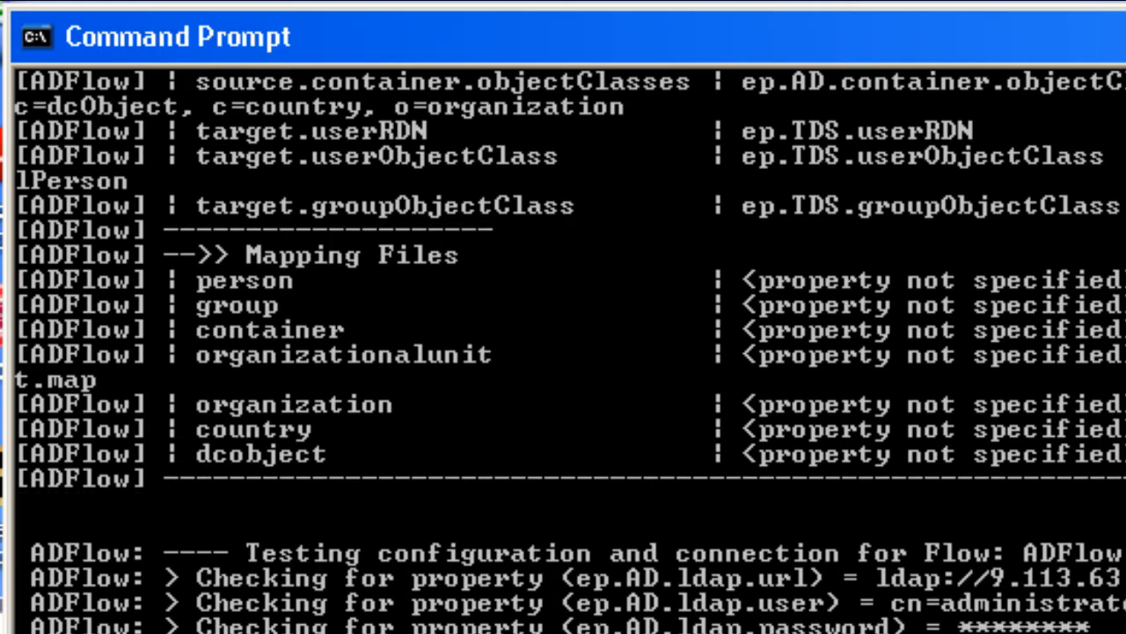
scroll(564, 352, up, 11)
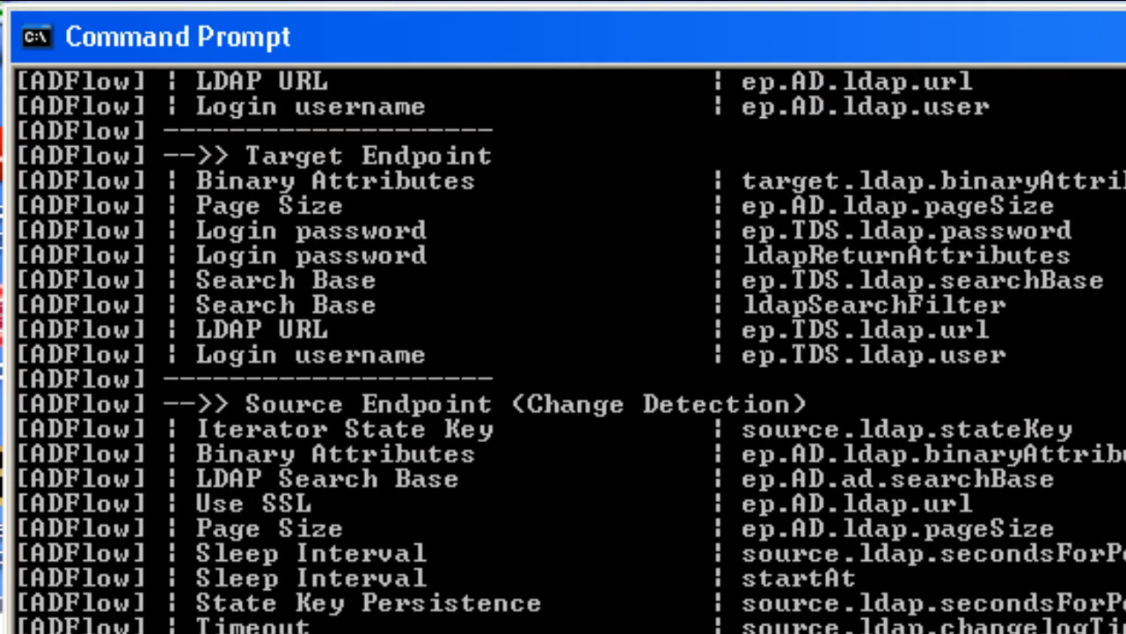
scroll(563, 352, up, 2)
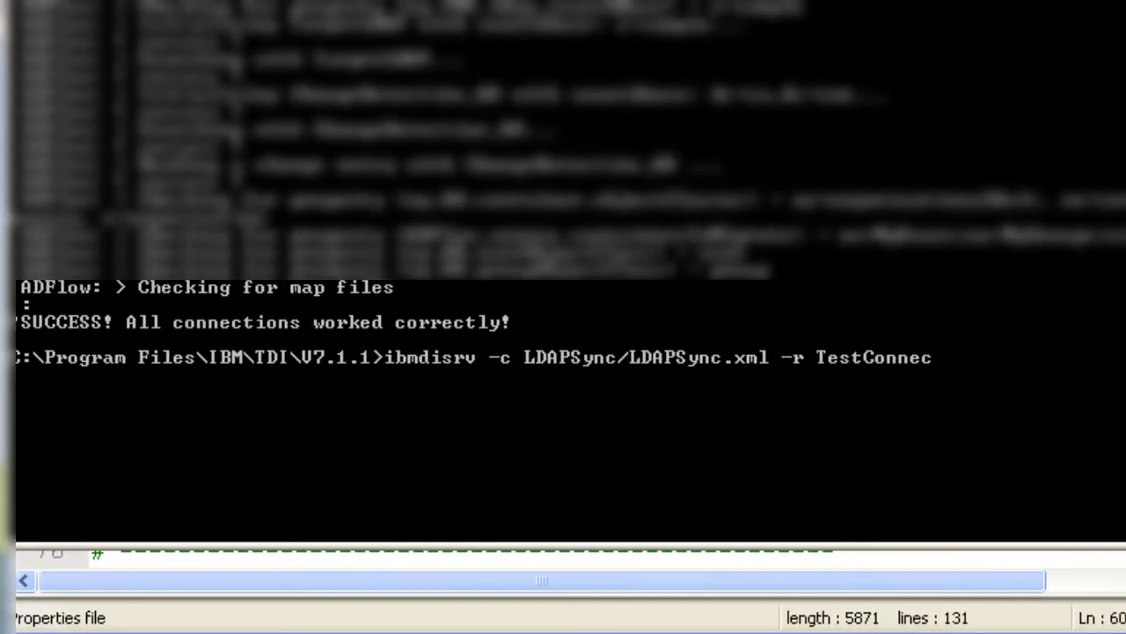
Simulate the migration by running ibmdisrv -c LDAPSync/LDAPSync.xml -r LDAPMigrate -0 simulate.
key(BackSpace)
key(BackSpace)
key(BackSpace)
key(BackSpace)
key(BackSpace)
key(BackSpace)
key(BackSpace)
key(BackSpace)
key(BackSpace)
key(BackSpace)
text(LDAPMigrate)
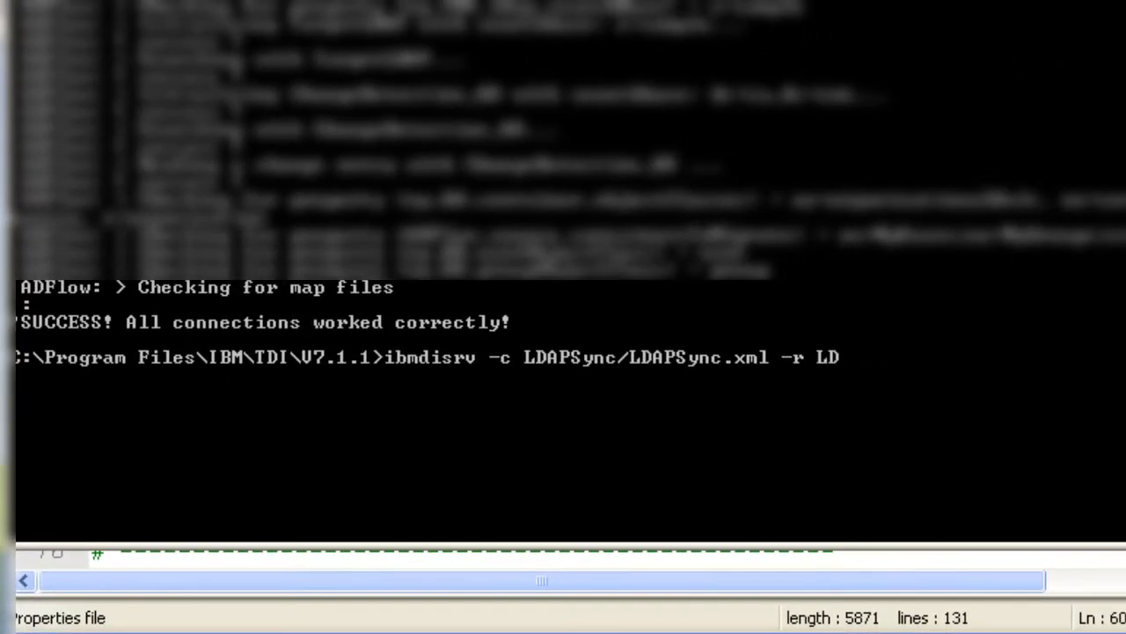
text( -)
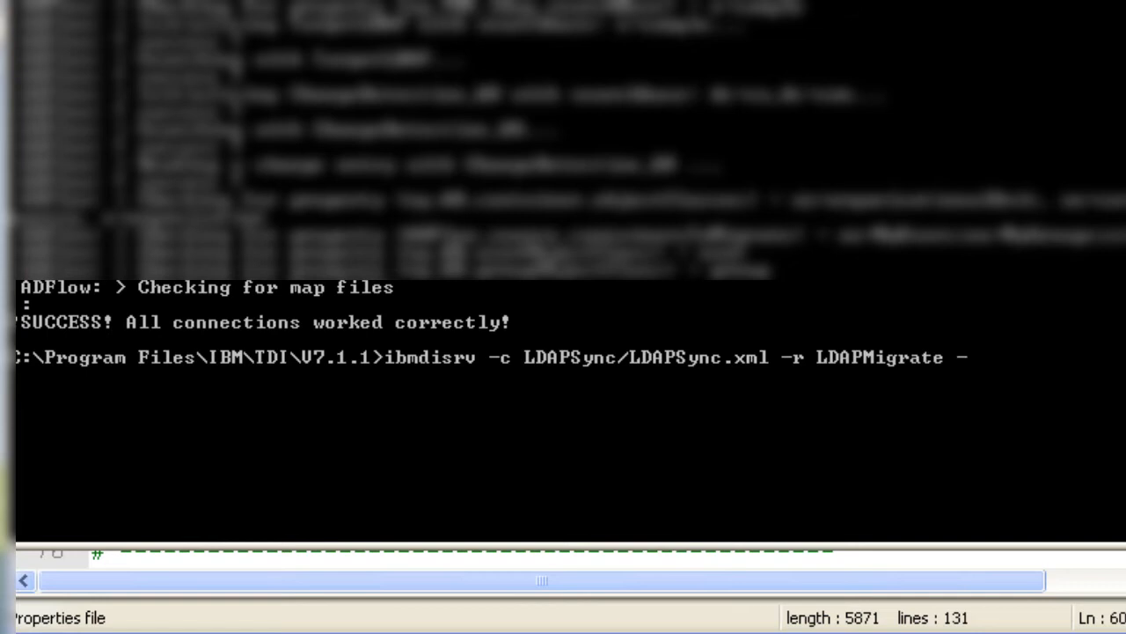
text(0 simulate)
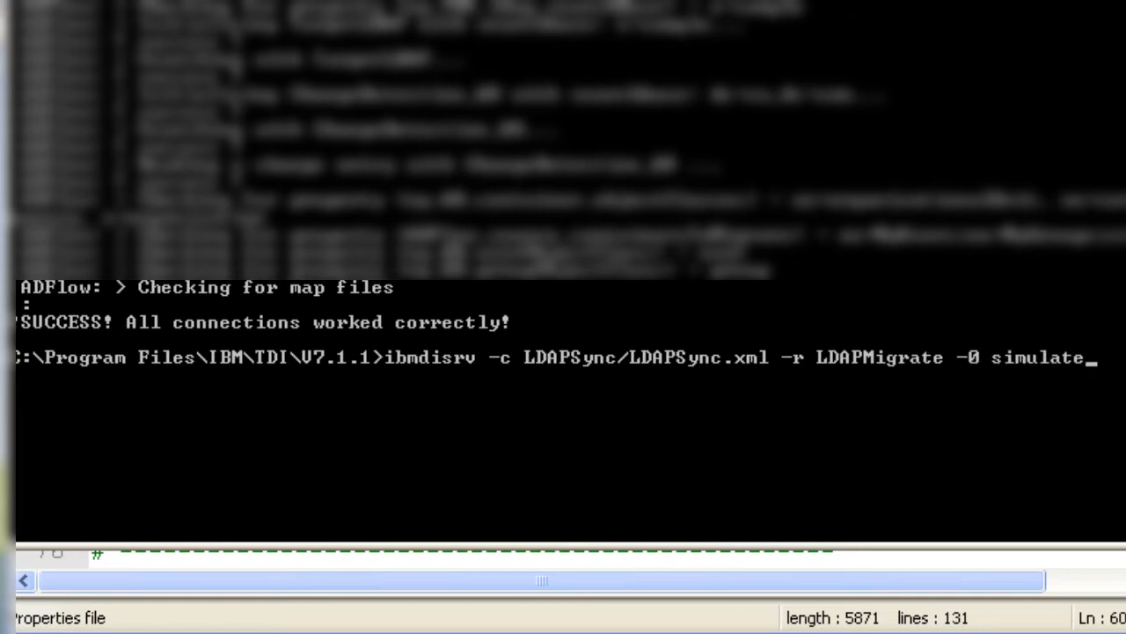
key(Return)
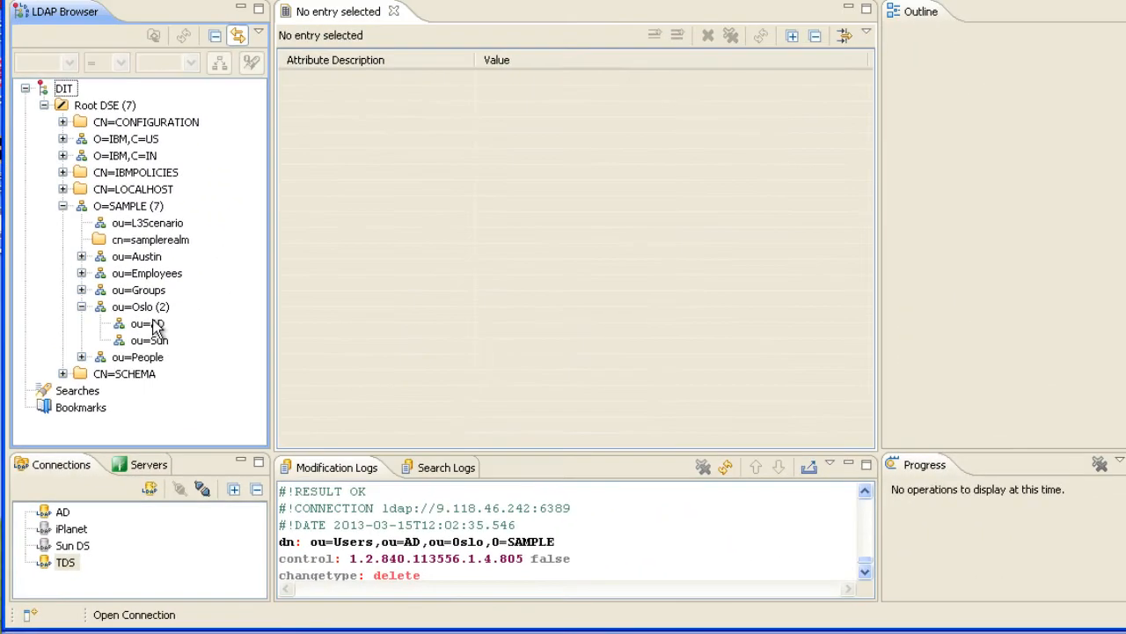
Inspect and refresh the ou=AD container under ou=Oslo in the LDAP browser to check for migrated entries.
click(204, 222)
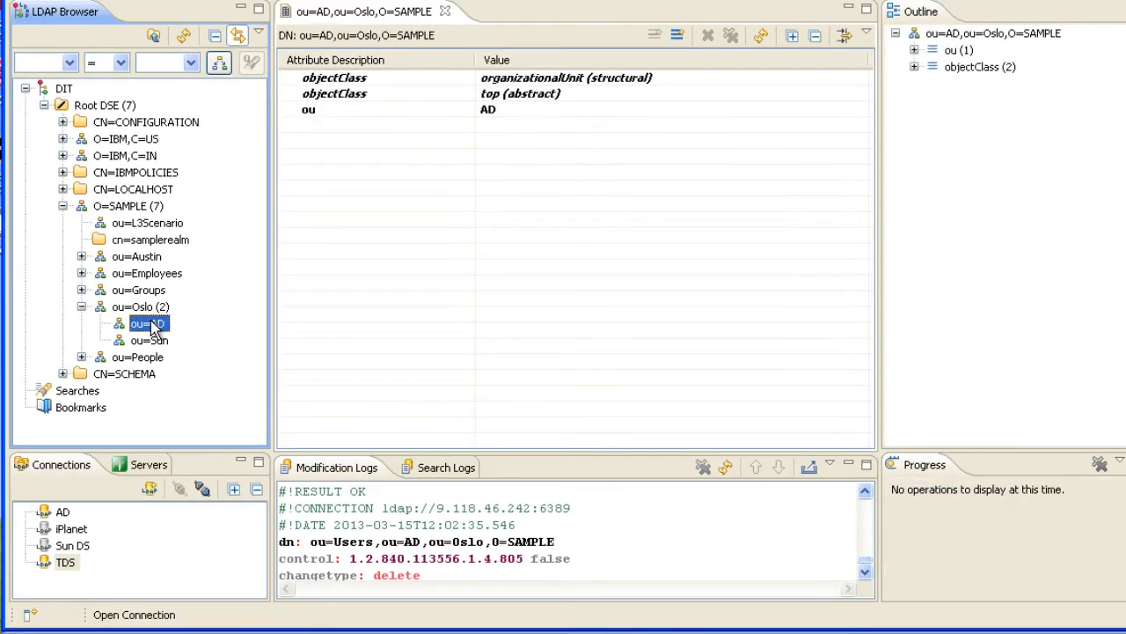
click(184, 36)
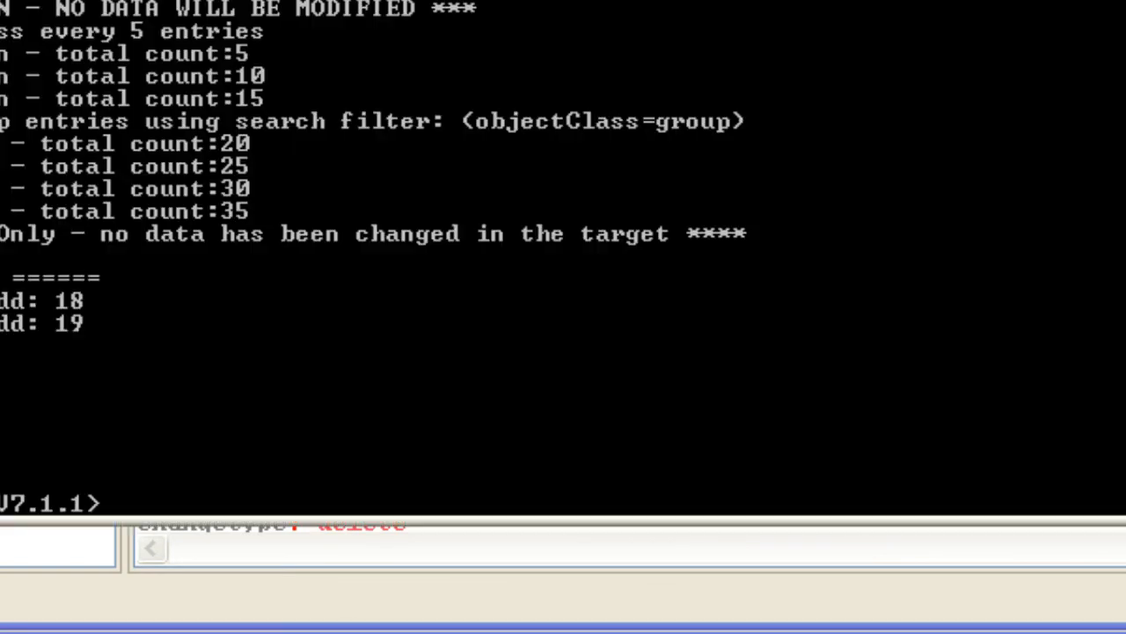
Run the real migration in the Command Prompt with ibmdisrv -c LDAPSync/LDAPSync.xml -r LDAPMigrate -0 actual.
key(Up)
key(BackSpace)
key(BackSpace)
key(BackSpace)
key(BackSpace)
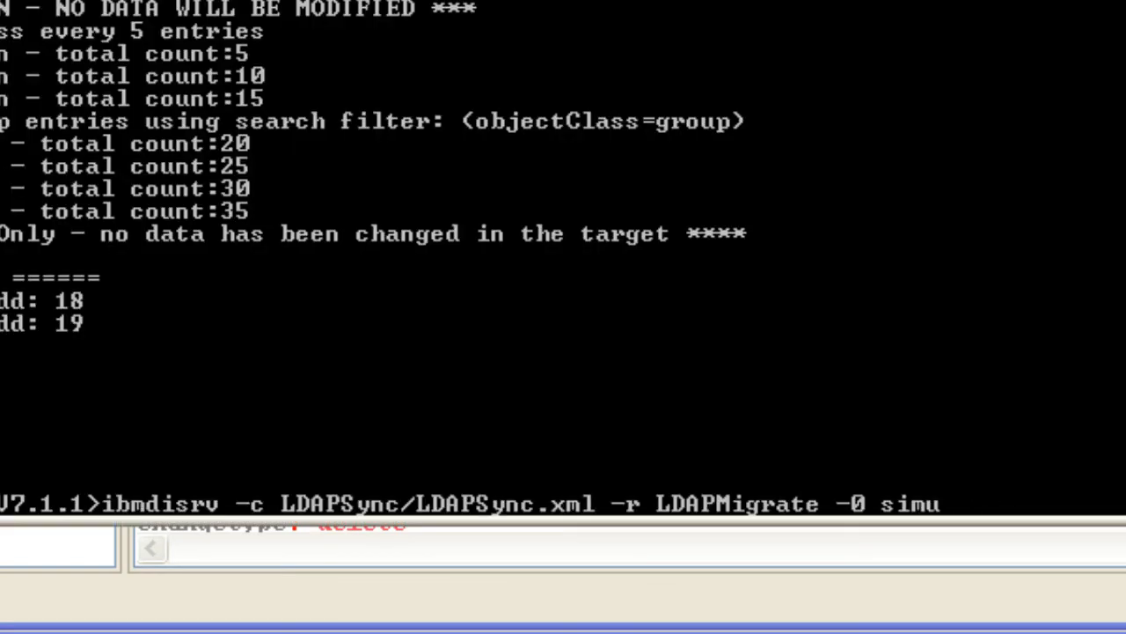
key(BackSpace)
key(BackSpace)
key(BackSpace)
key(BackSpace)
text(actual)
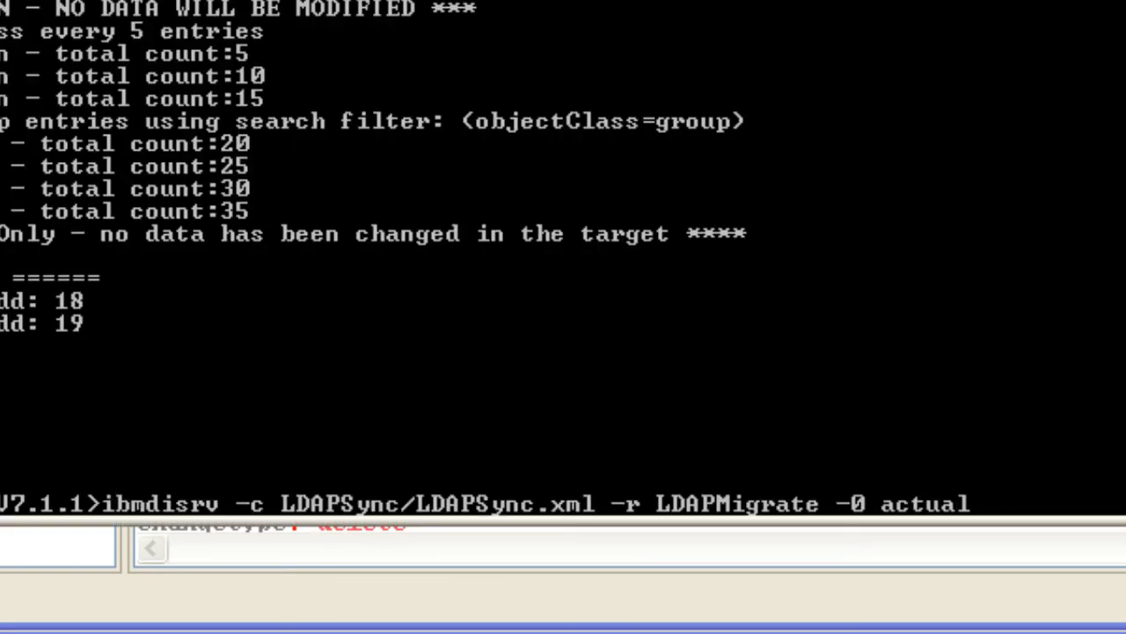
key(Return)
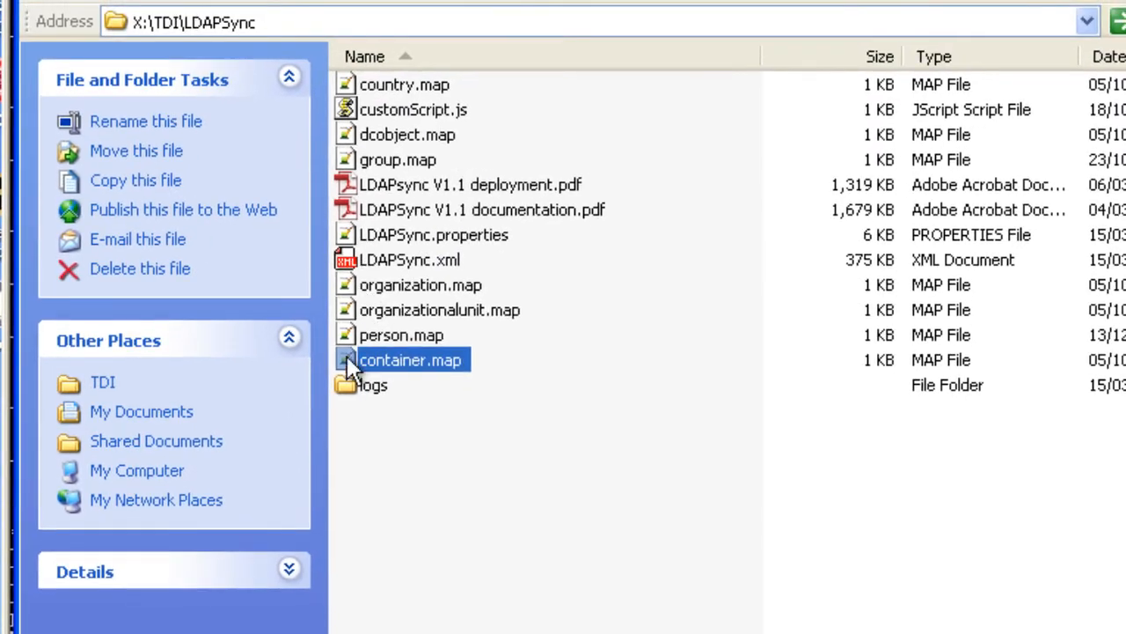
Open ADFlow_GroupMembersMissing.log from the LDAPSync logs folder to read the skipped group members, and return to the folder.
double_click(348, 387)
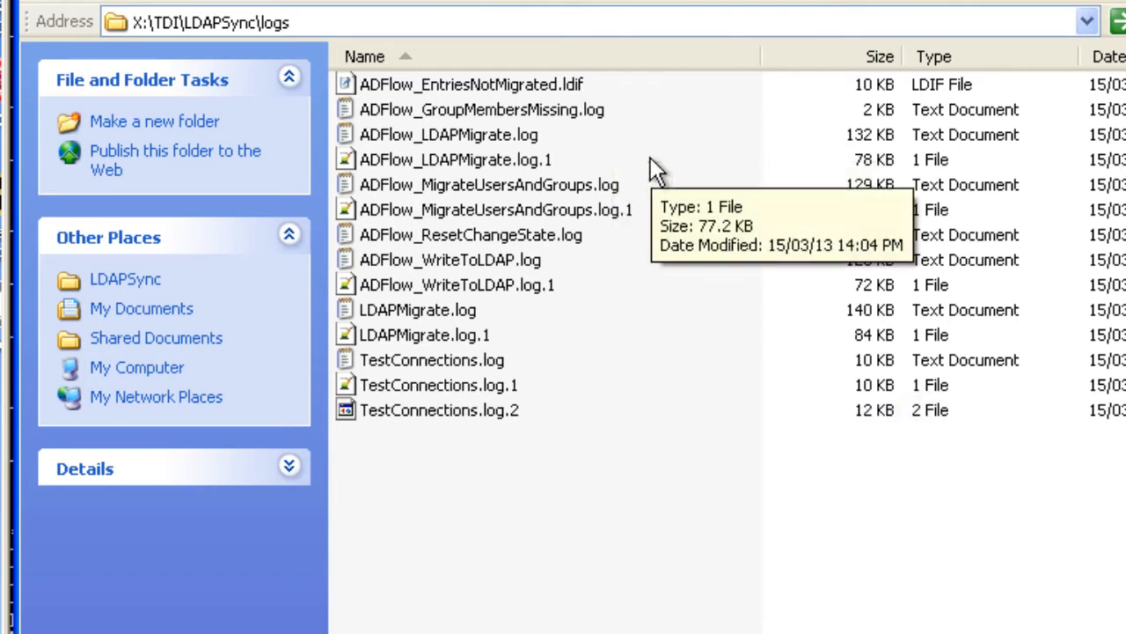
double_click(548, 108)
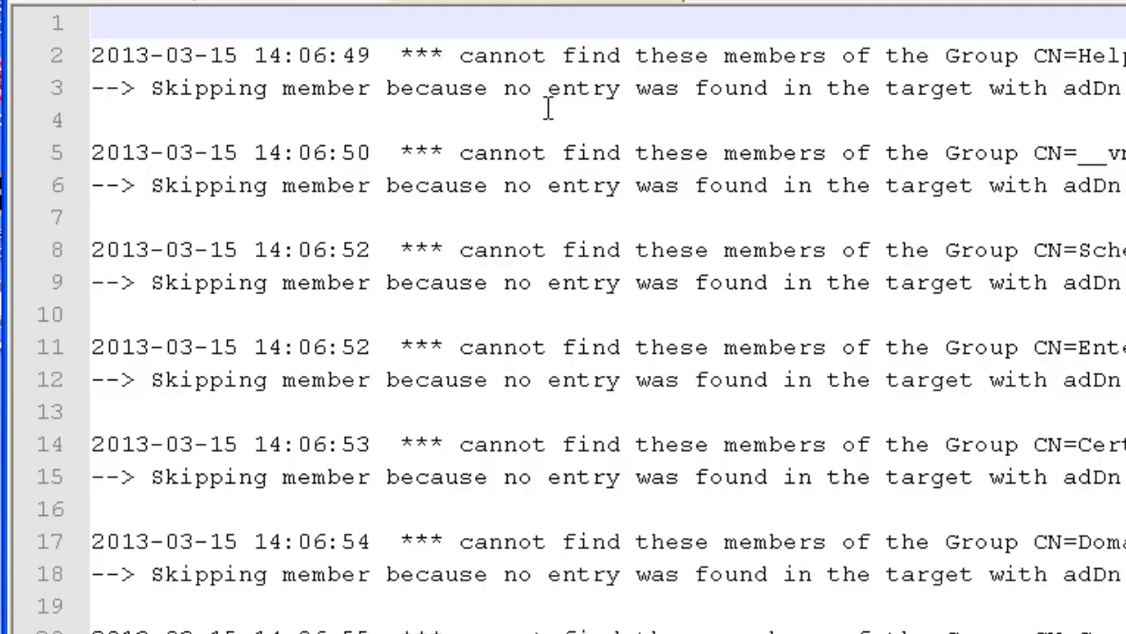
key(alt+Tab)
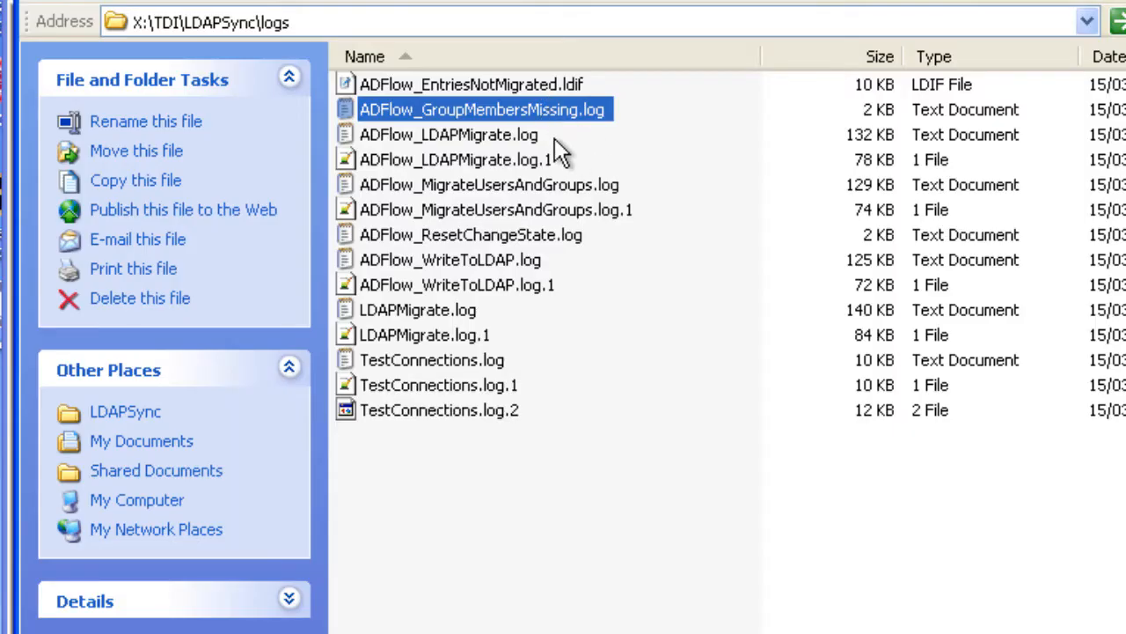
Open ADFlow_LDAPMigrate.log and examine the full "conn before add" entry on line 34, before the first error.
double_click(496, 137)
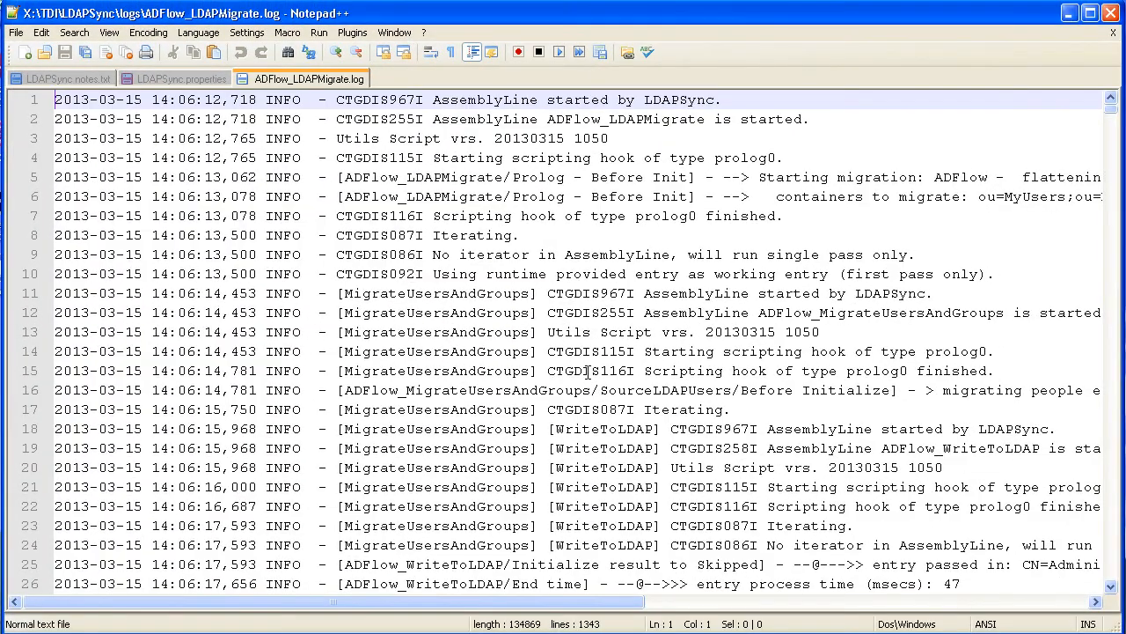
scroll(588, 371, down, 8)
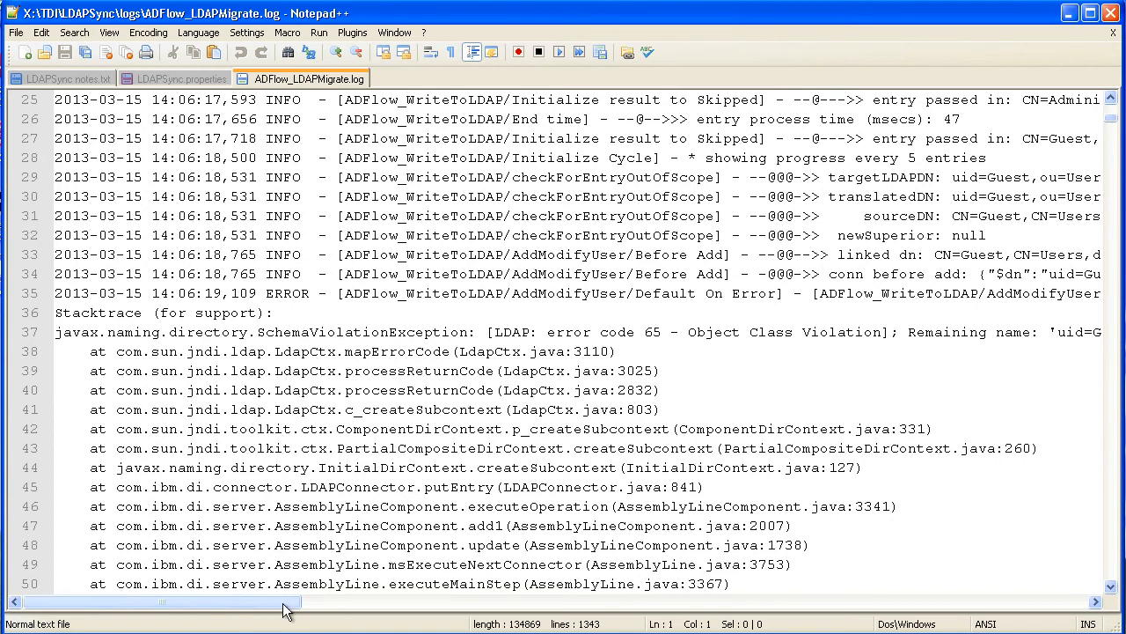
drag(281, 602, 529, 602)
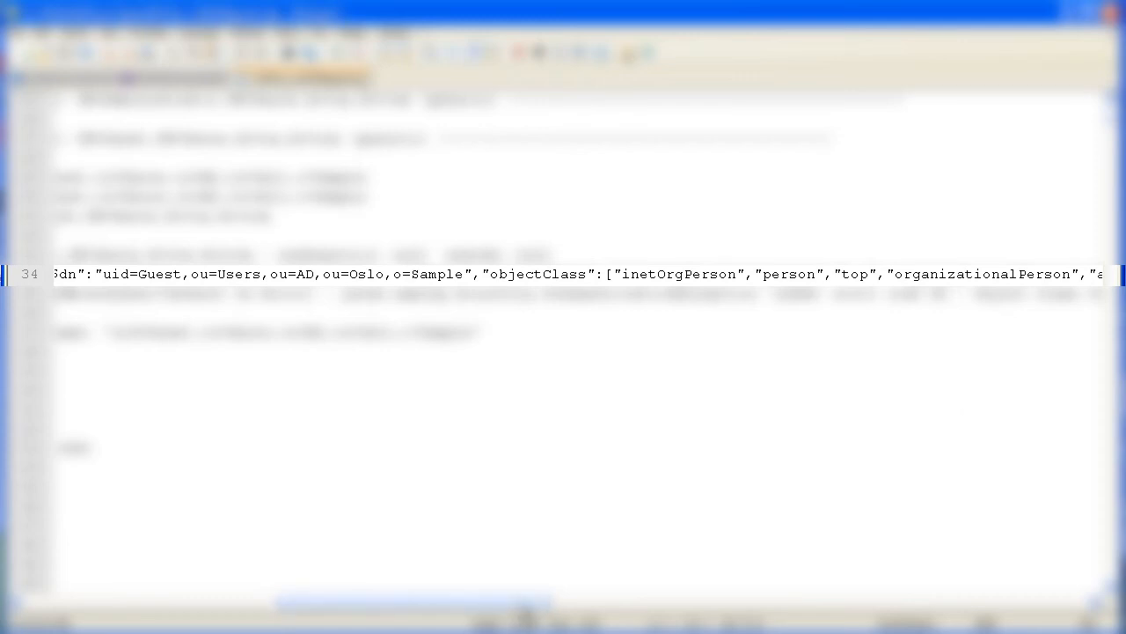
drag(558, 609, 979, 611)
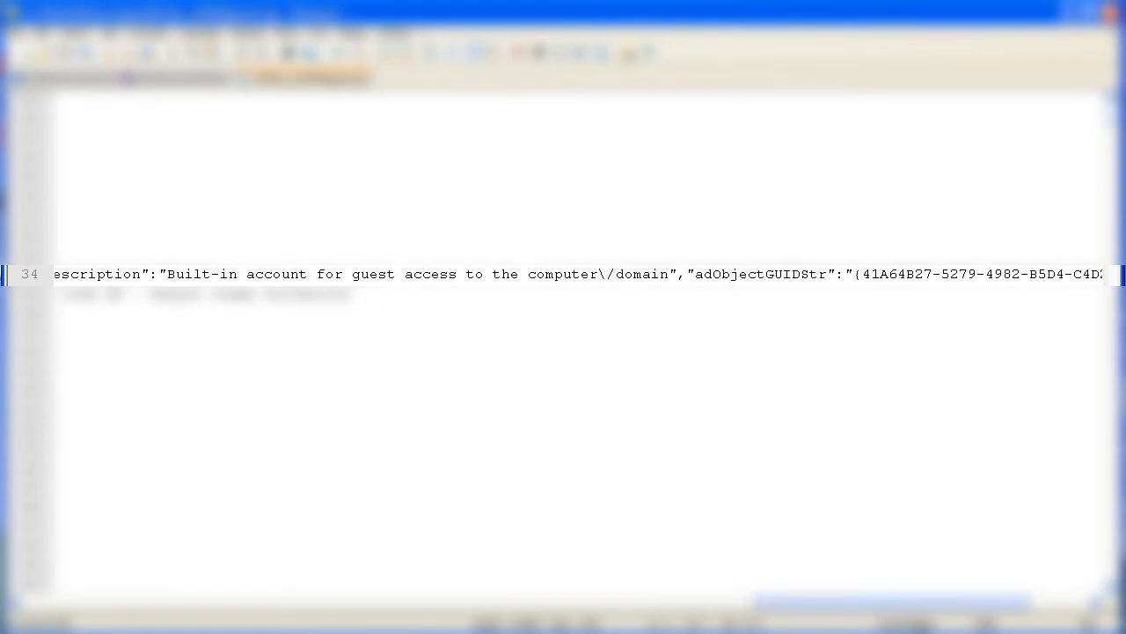
drag(915, 614, 988, 614)
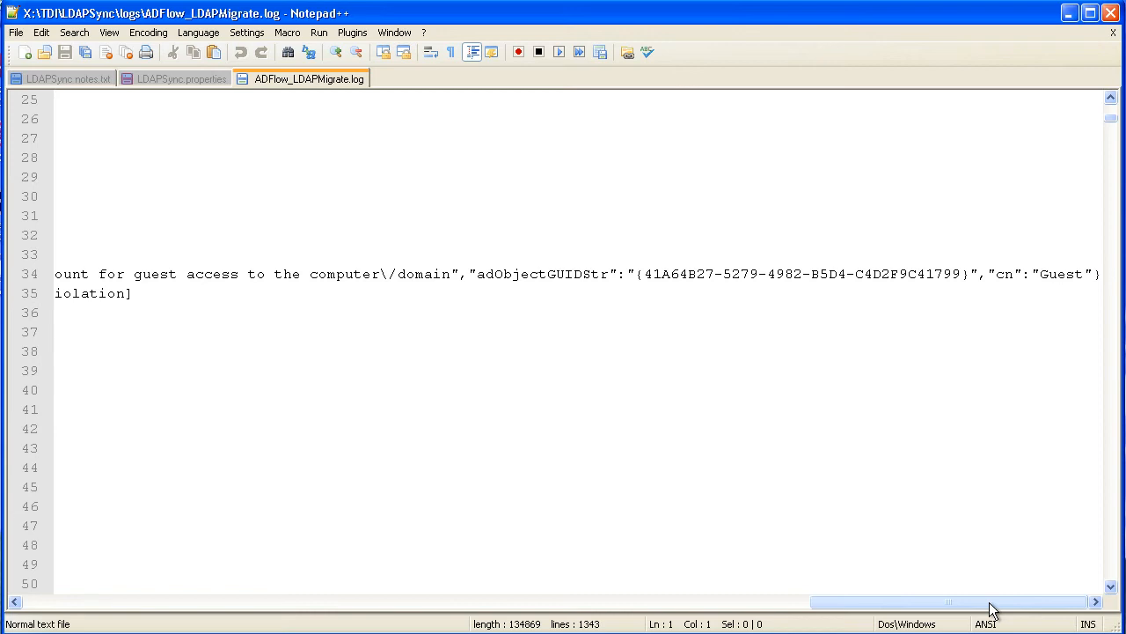
Return to the LDAPSync folder in the file explorer and open person.map for editing.
key(alt+Tab)
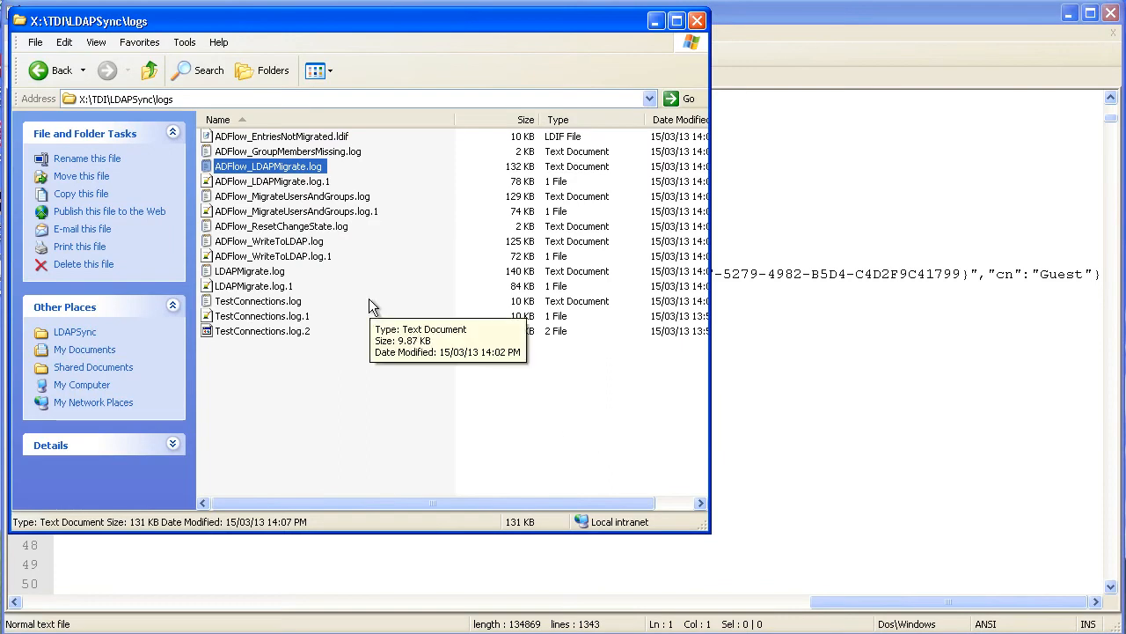
click(152, 74)
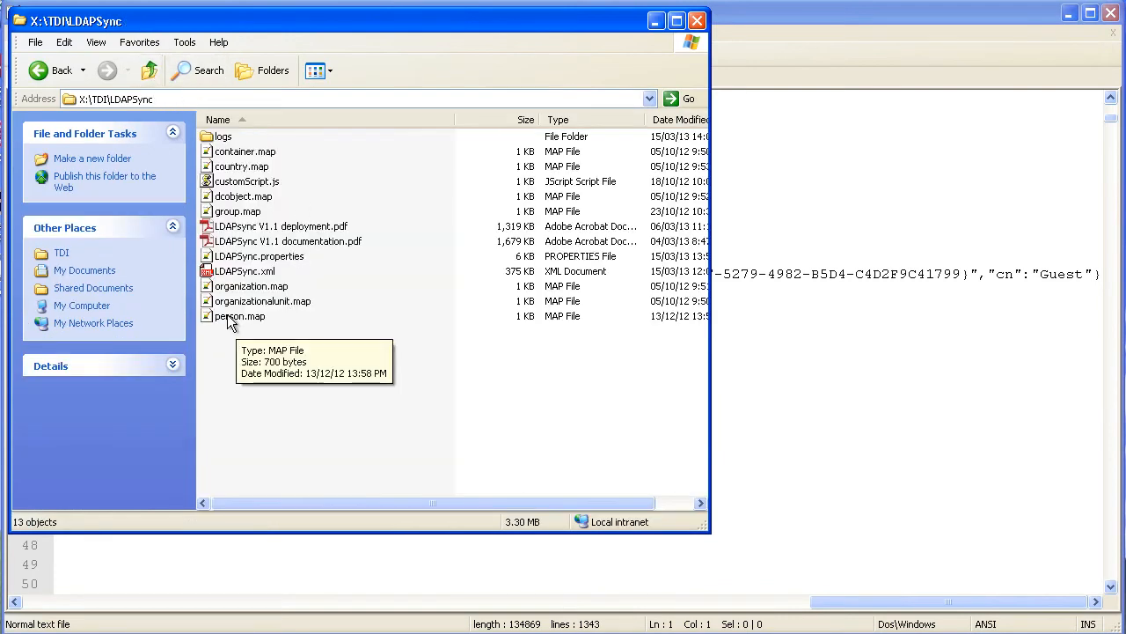
click(228, 317)
double_click(227, 316)
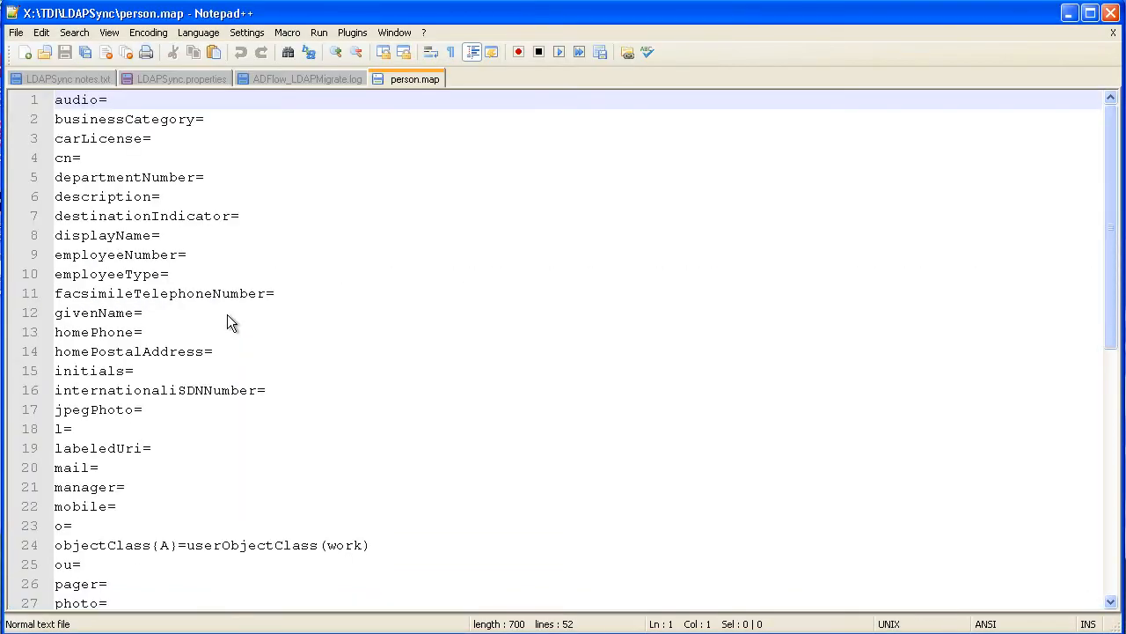
Set the sn mapping in person.map to if (work.sn == null) {return "N/A"} else {return work.sn}.
click(341, 469)
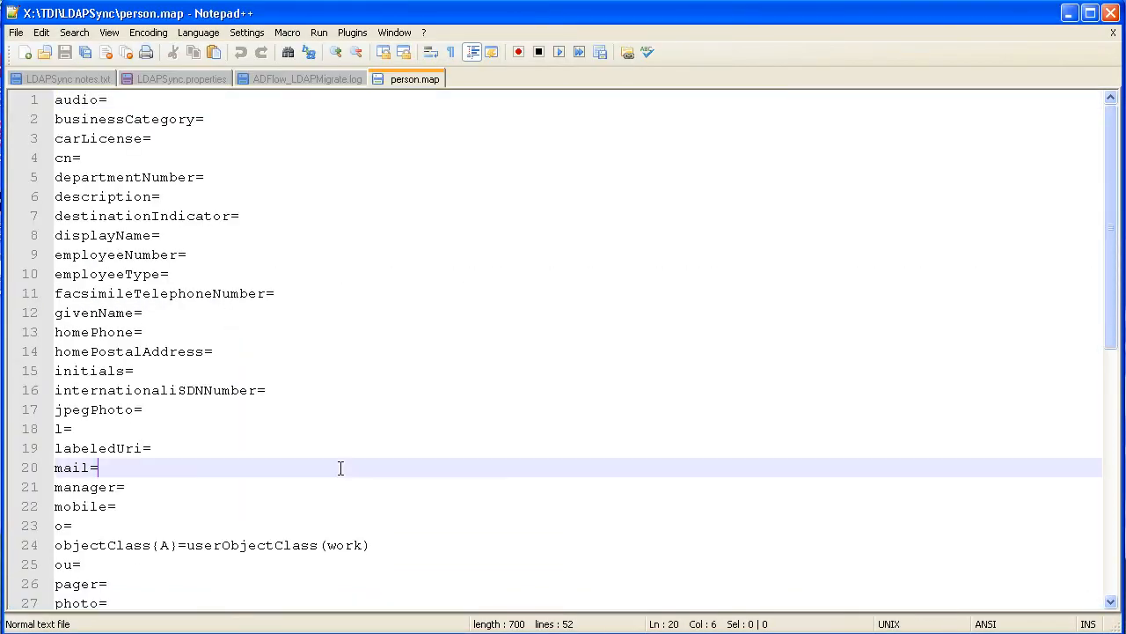
scroll(341, 468, down, 9)
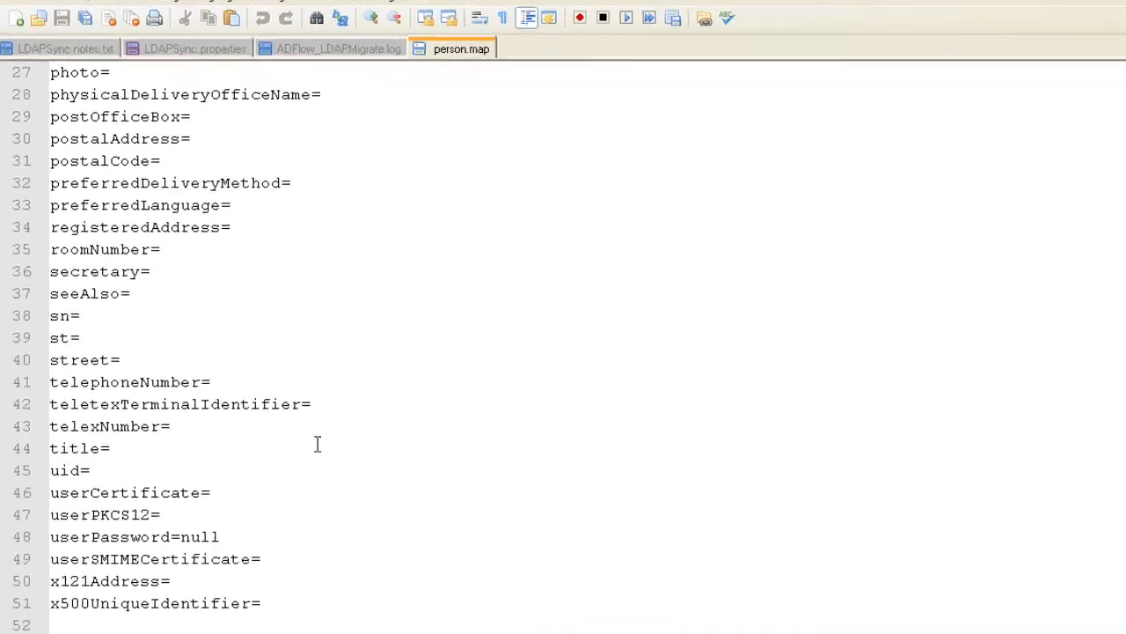
click(93, 327)
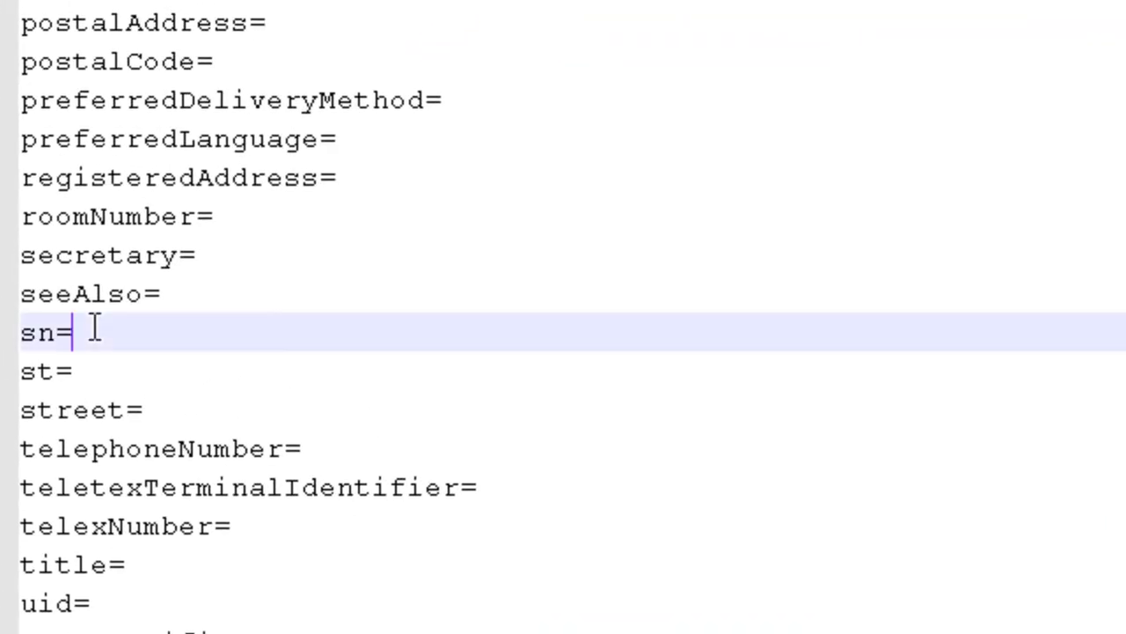
text(if (work.sn)
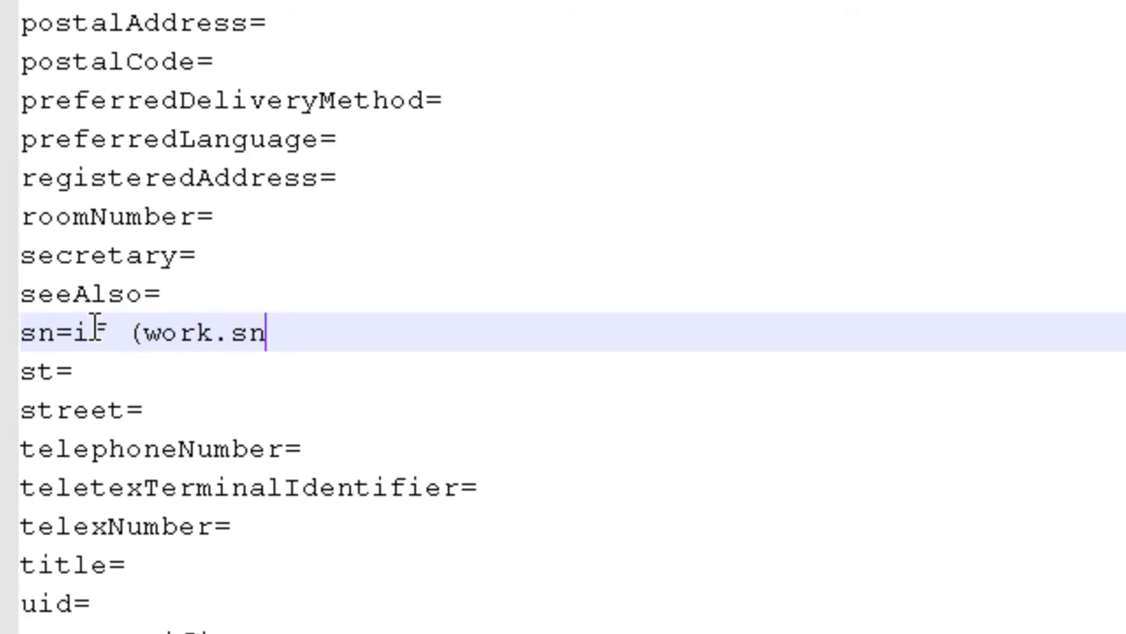
text( == null)
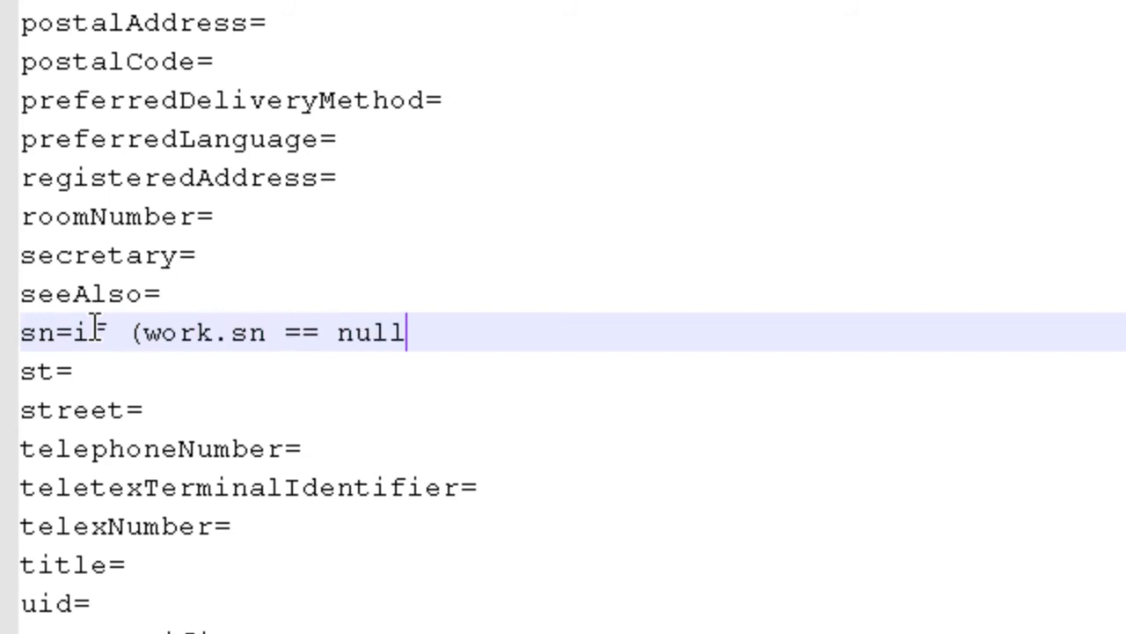
text() {)
key(BackSpace)
text({return )
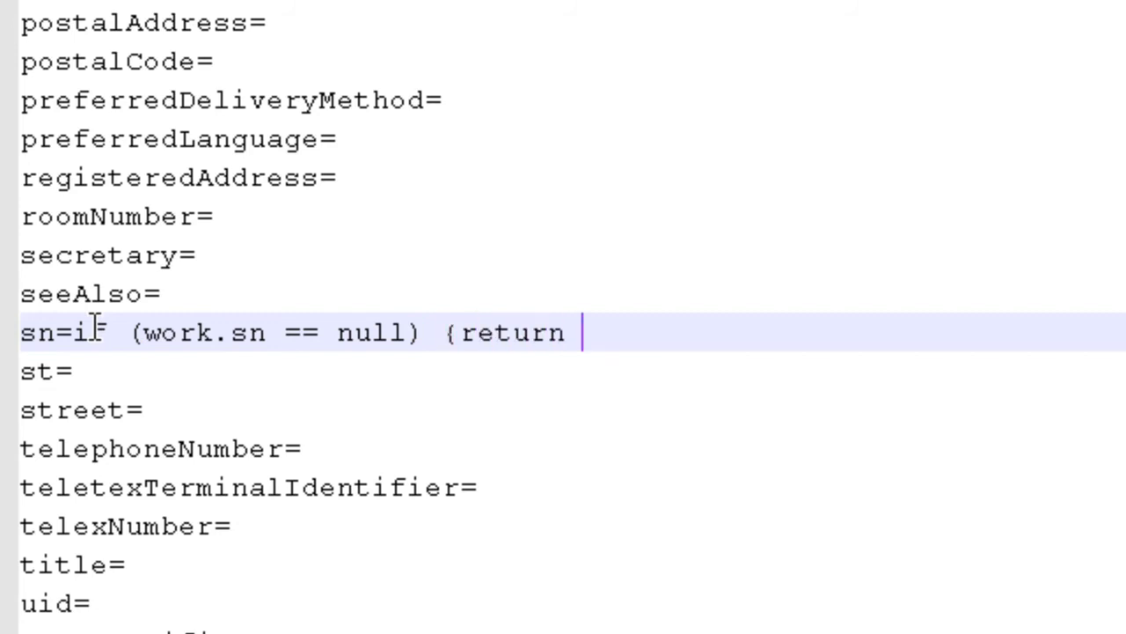
text("N/A")
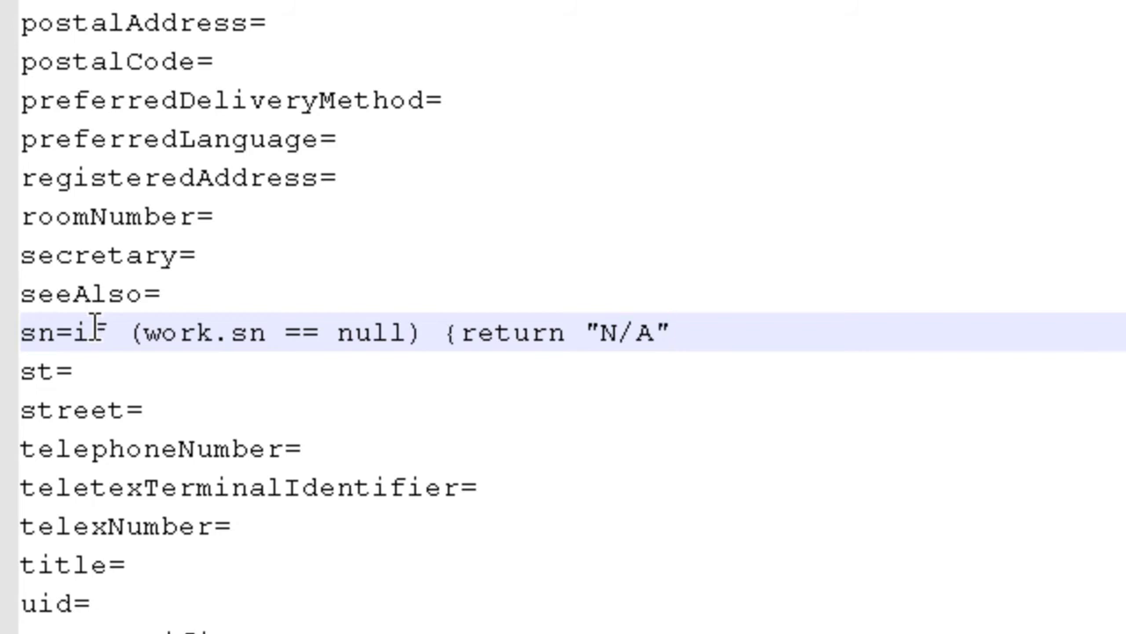
text(} else {)
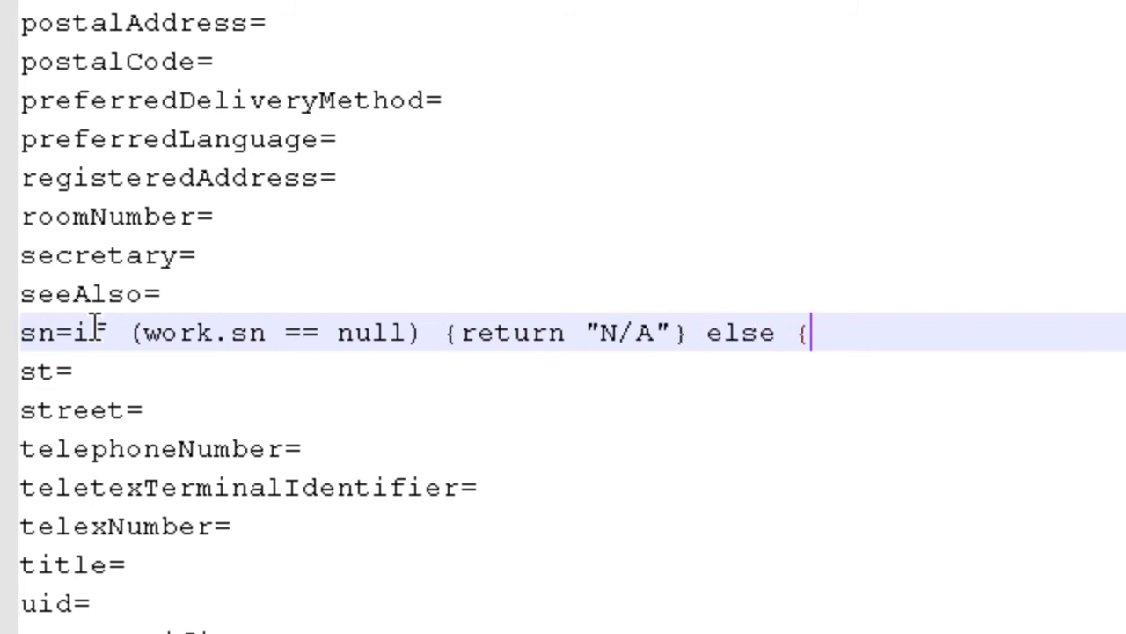
text(return work.)
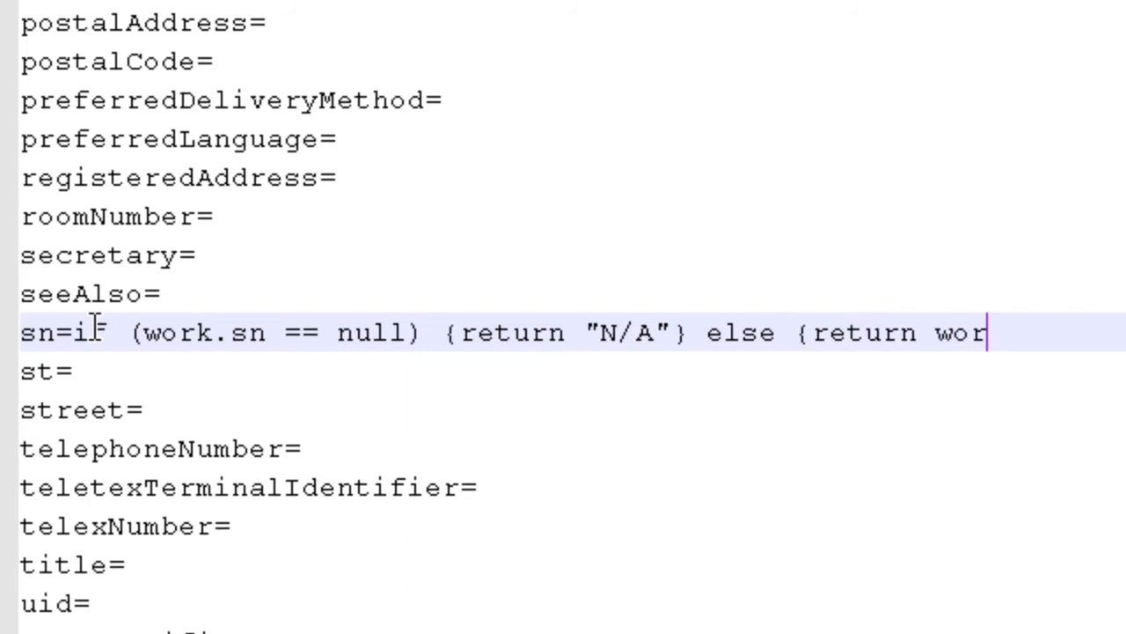
text(sn})
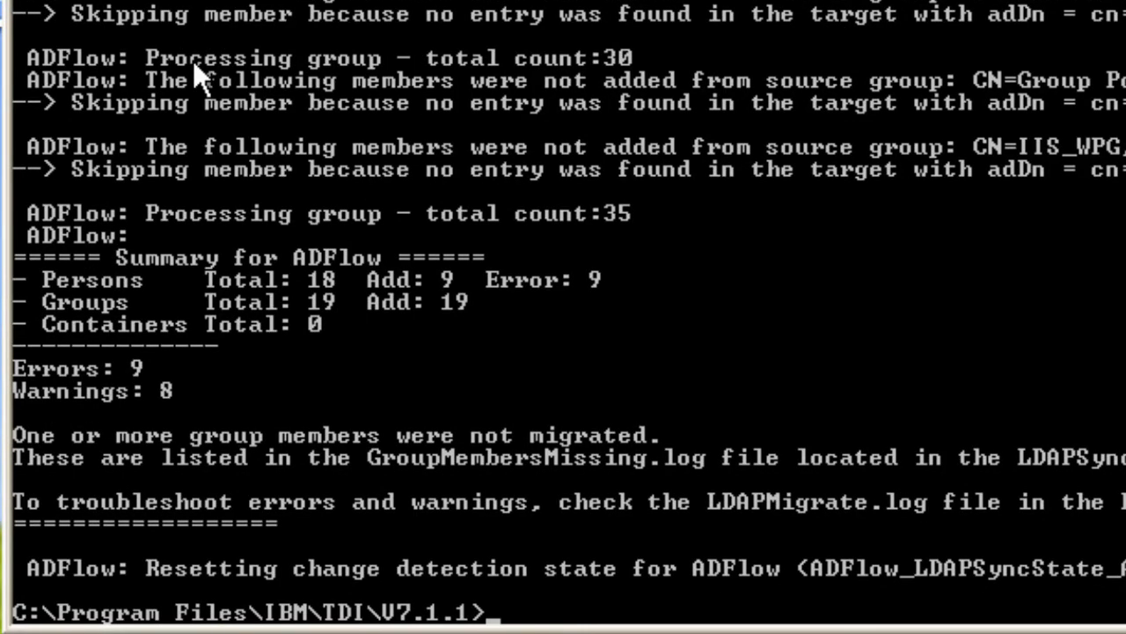
Rerun the previous LDAPMigrate command in the Command Prompt to repeat the real migration.
key(Up)
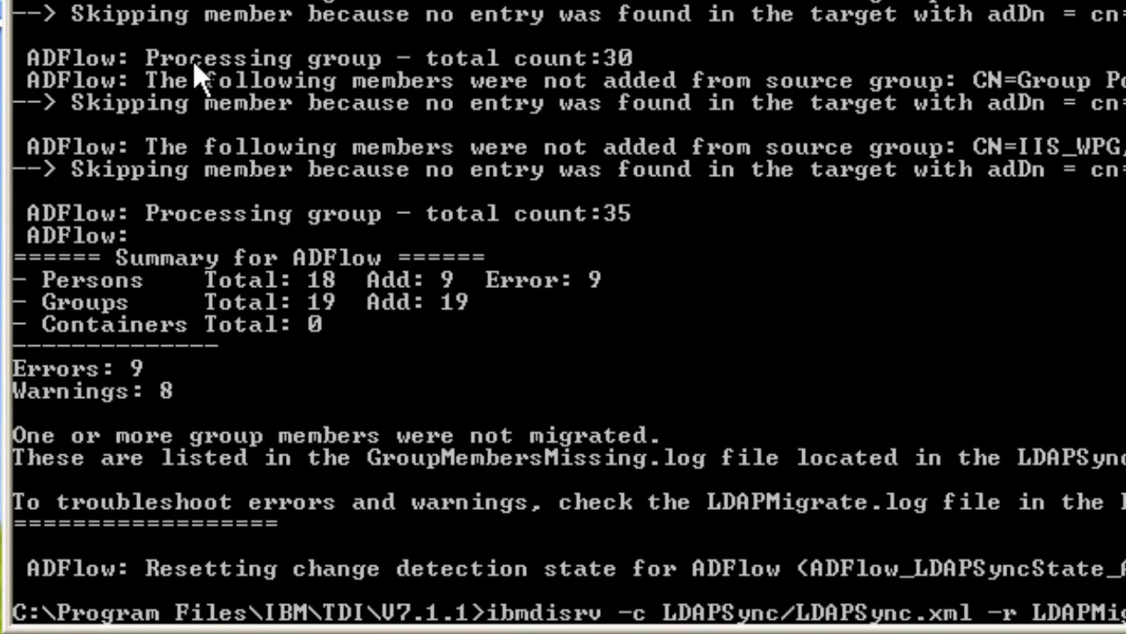
key(Return)
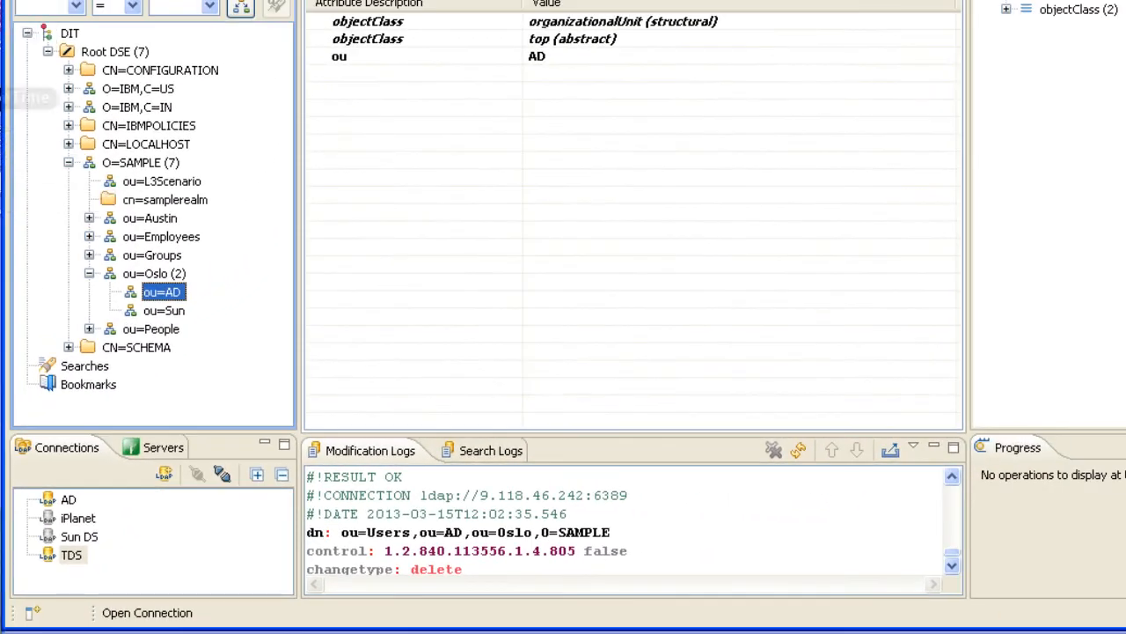
Refresh ou=AD under ou=Oslo in the LDAP browser and examine the migrated entries in ou=Groups and ou=Users.
click(276, 7)
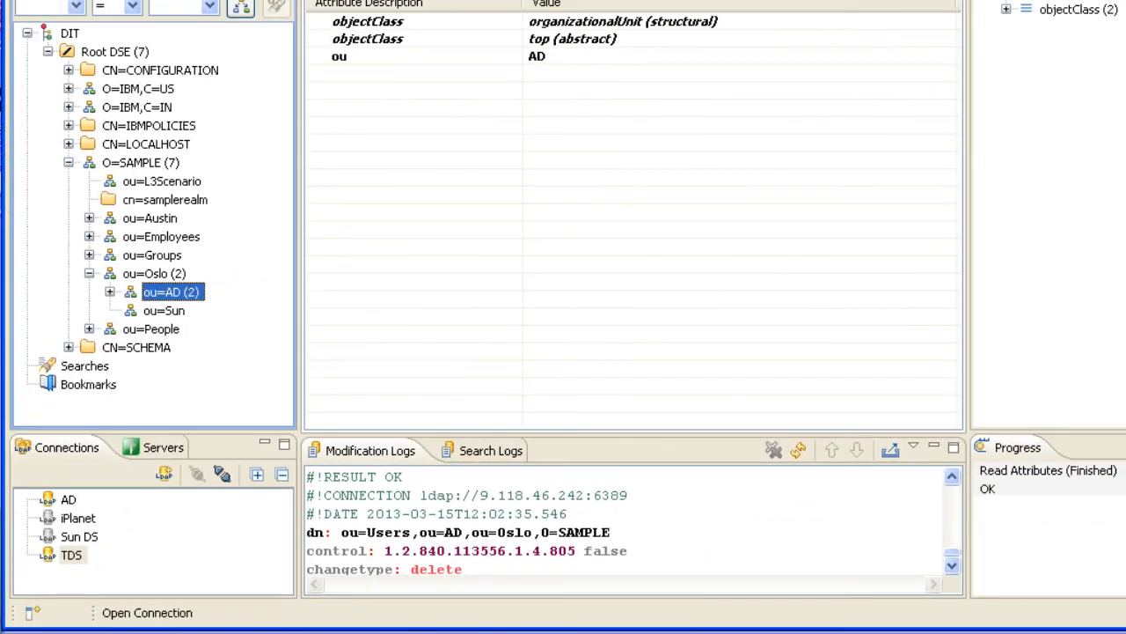
click(109, 292)
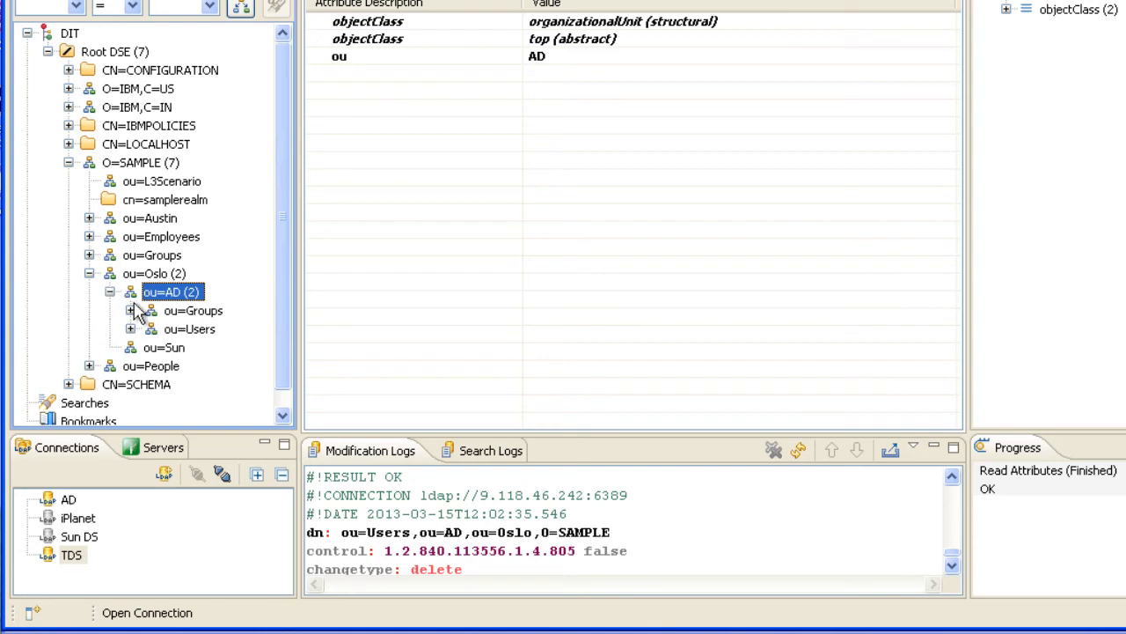
click(130, 311)
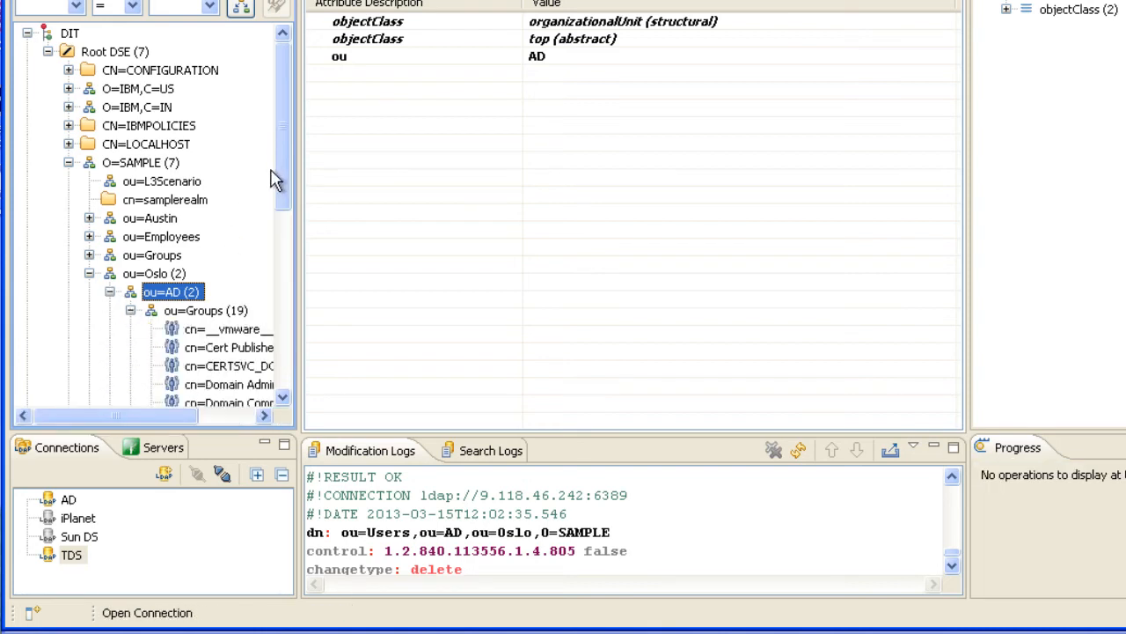
drag(282, 160, 283, 326)
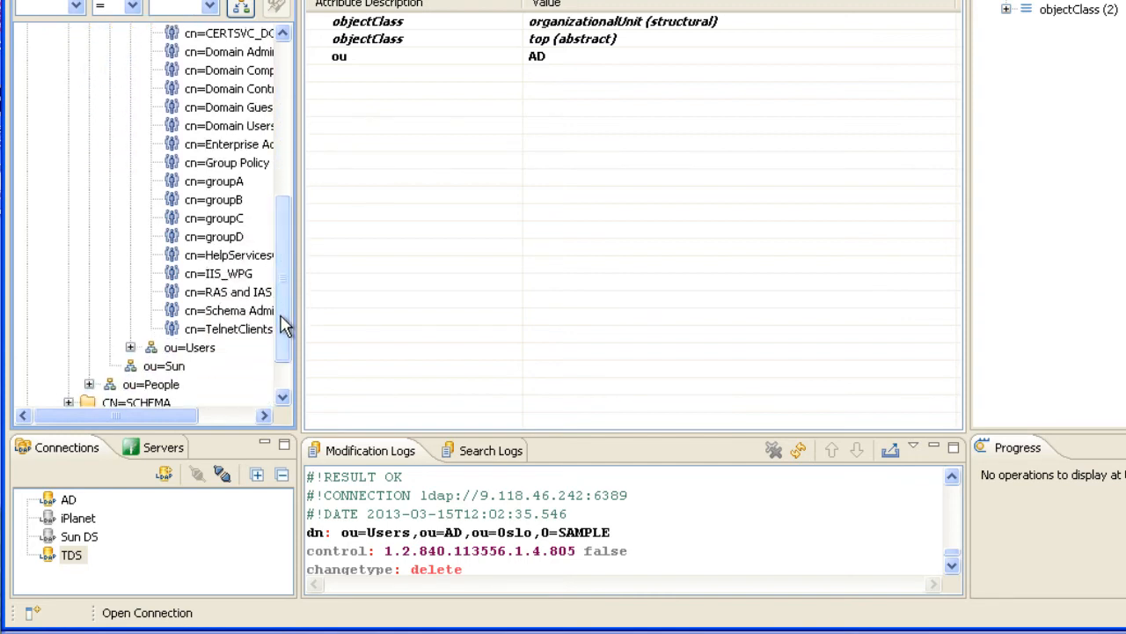
click(130, 349)
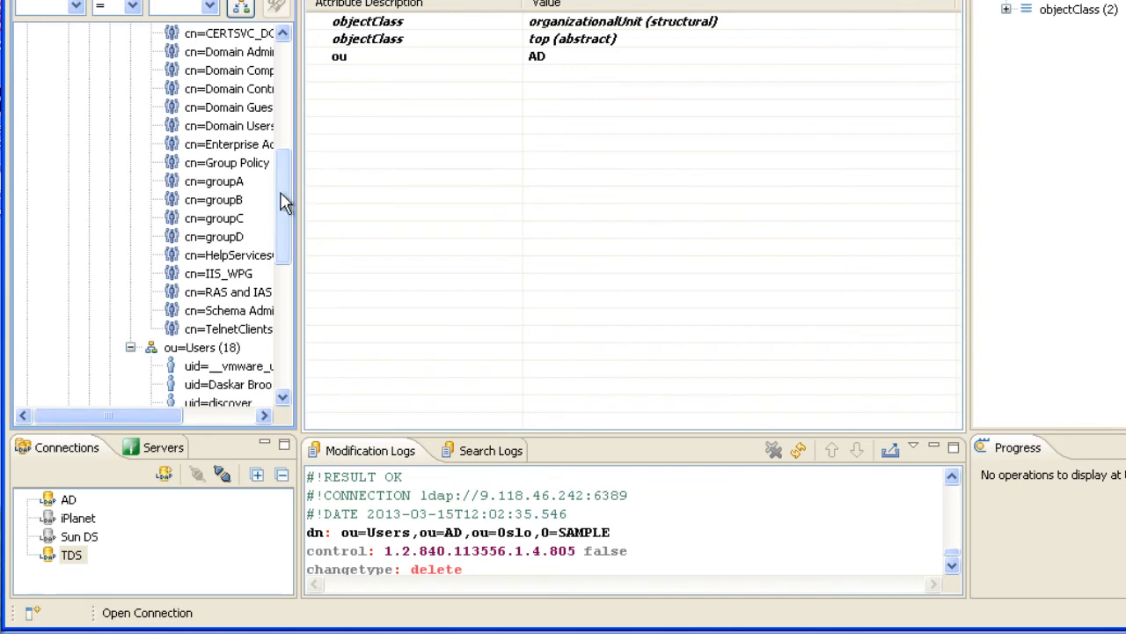
drag(284, 202, 297, 278)
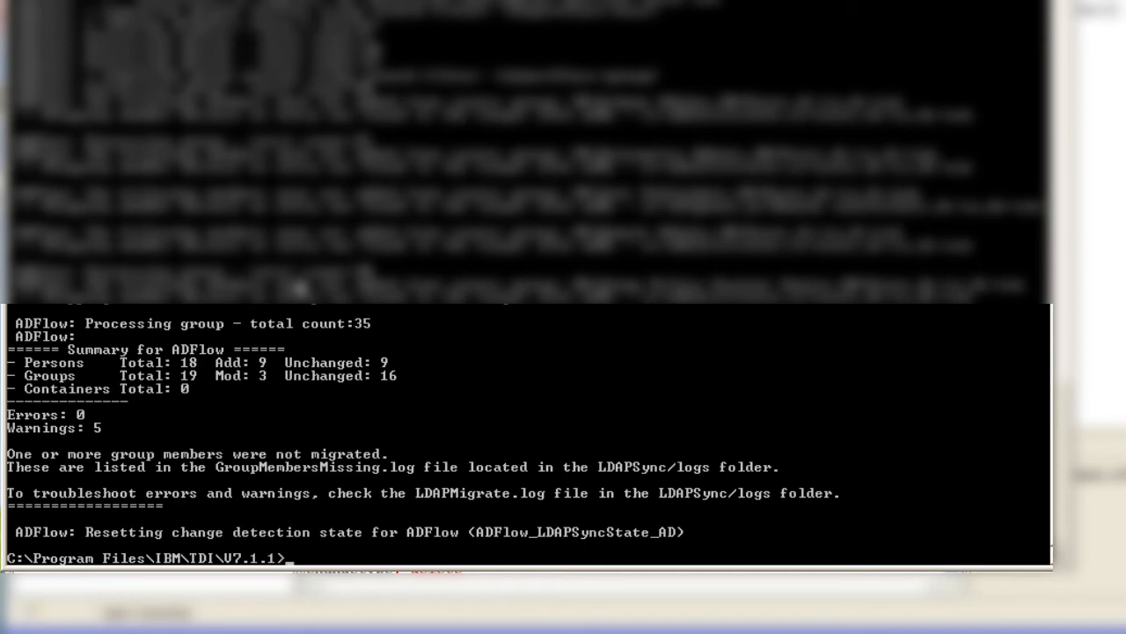
Start continuous synchronization in the Command Prompt with ibmdisrv -c LDAPSync/LDAPSync.xml -r LDAPSync -0 actual.
key(Up)
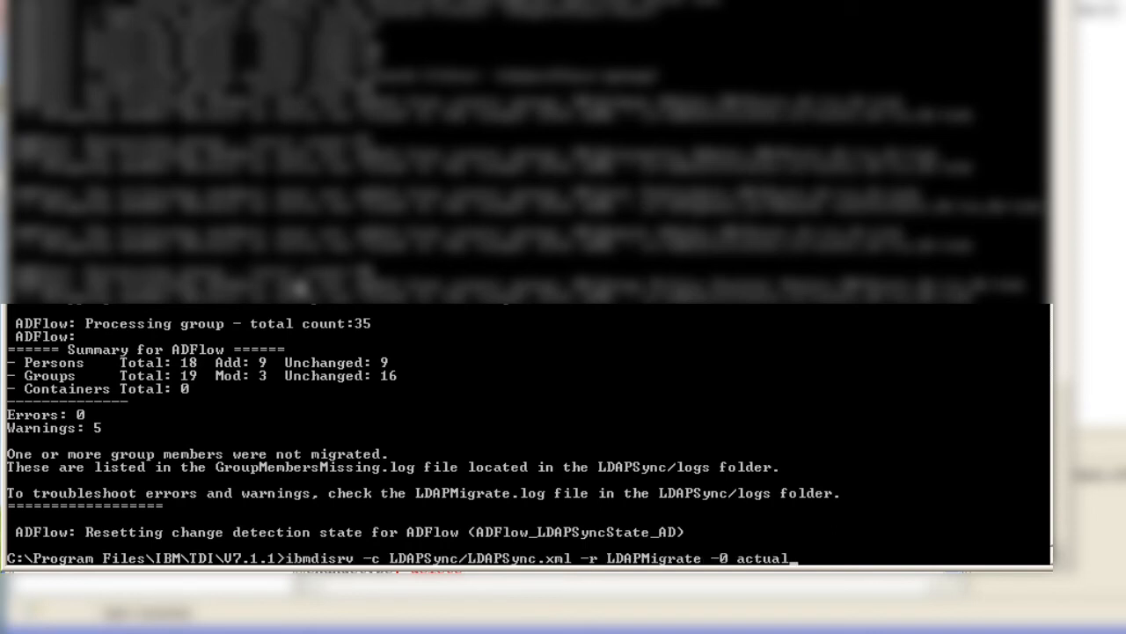
key(Left)
key(Left)
key(Left)
key(Left)
key(Left)
key(Left)
key(Left)
key(Left)
key(BackSpace)
key(BackSpace)
key(BackSpace)
key(BackSpace)
key(BackSpace)
key(BackSpace)
key(BackSpace)
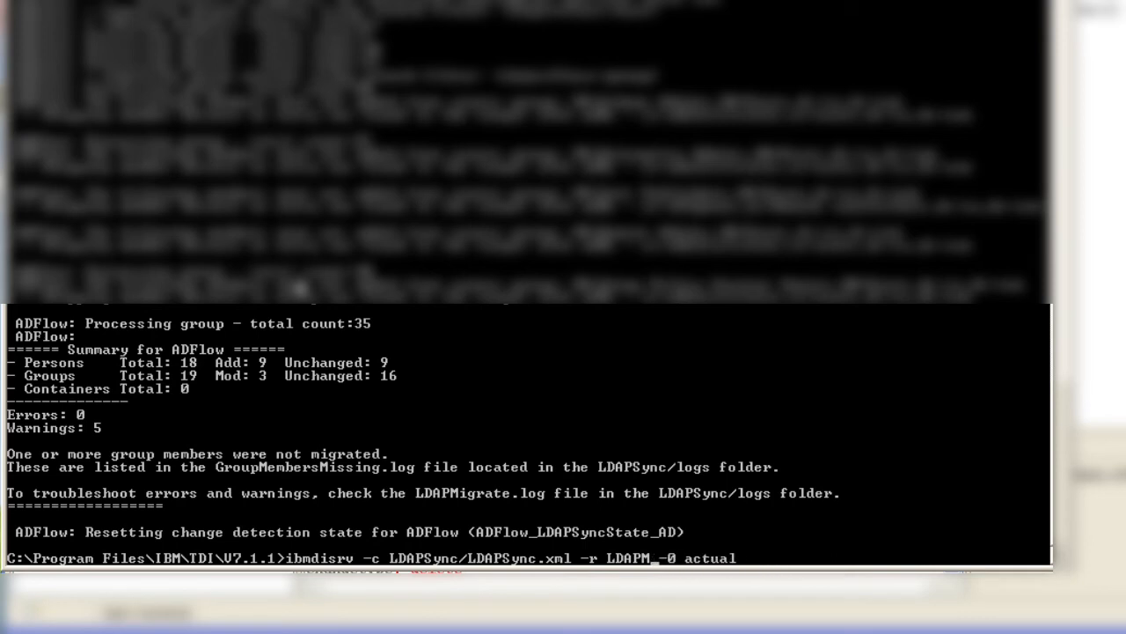
text(Sync)
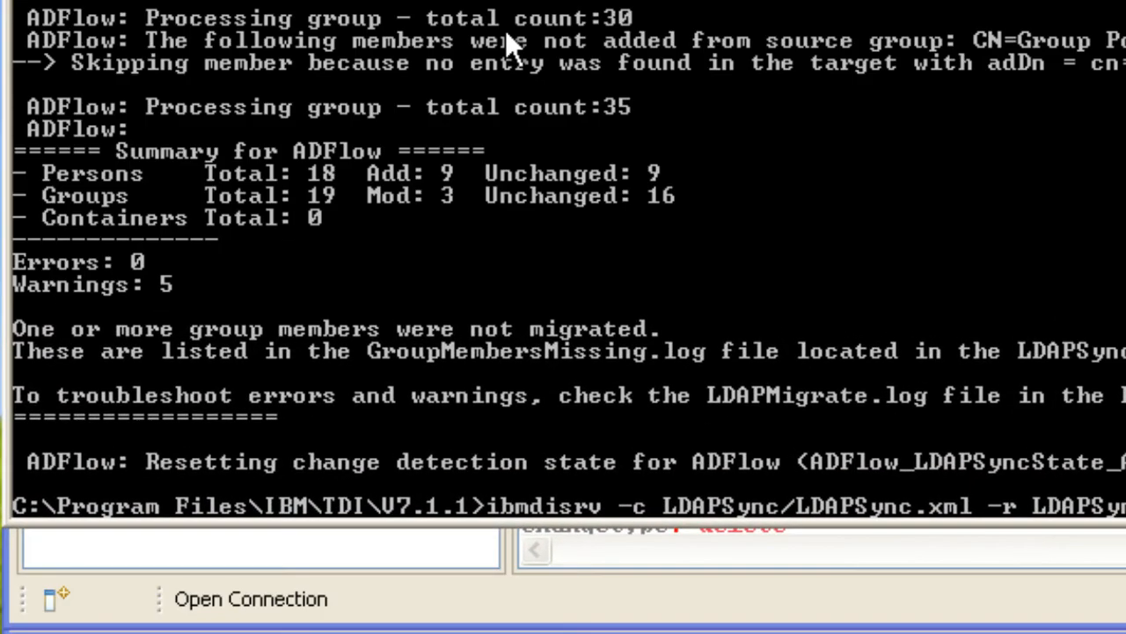
key(Return)
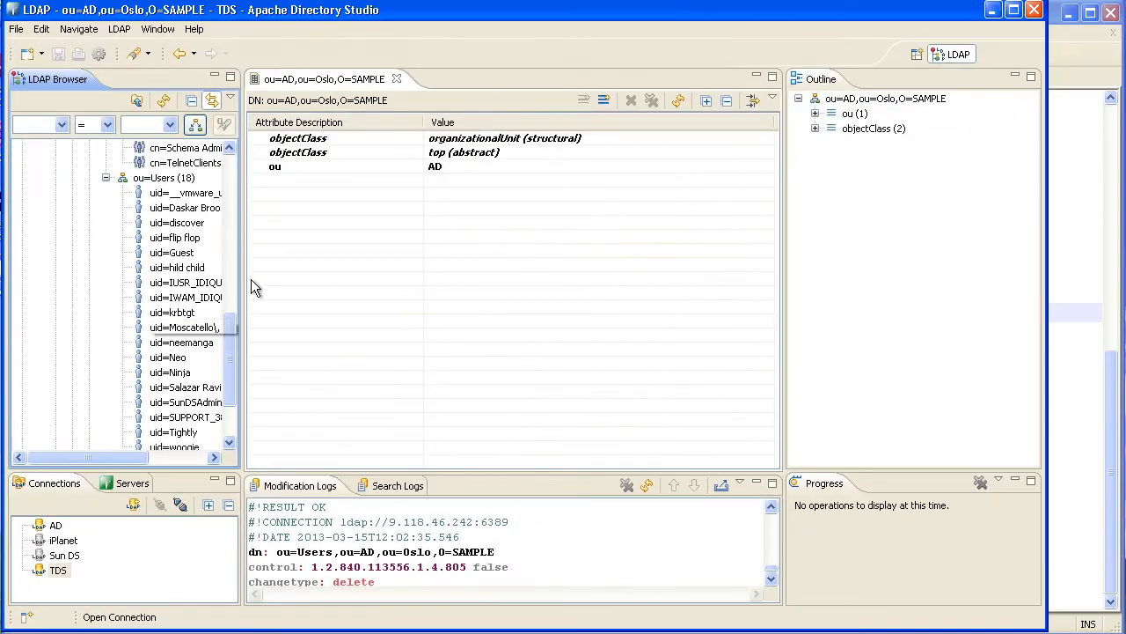
View the uid=Neo entry in the LDAP browser, and enter a new last name for Neo in Active Directory Users and Computers.
click(199, 326)
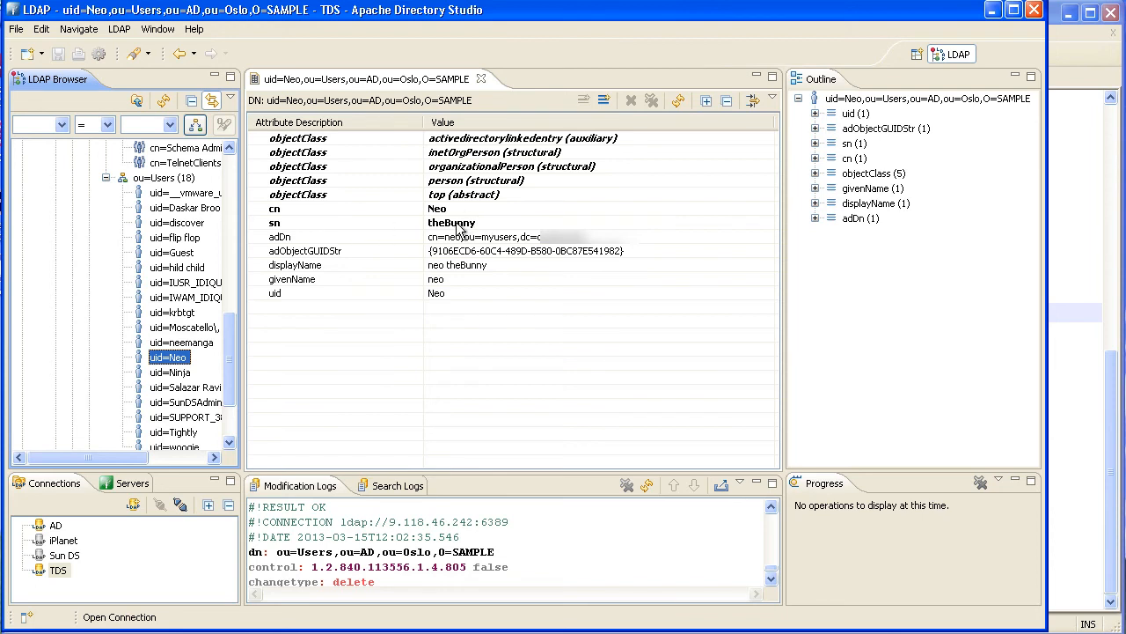
key(super+Tab)
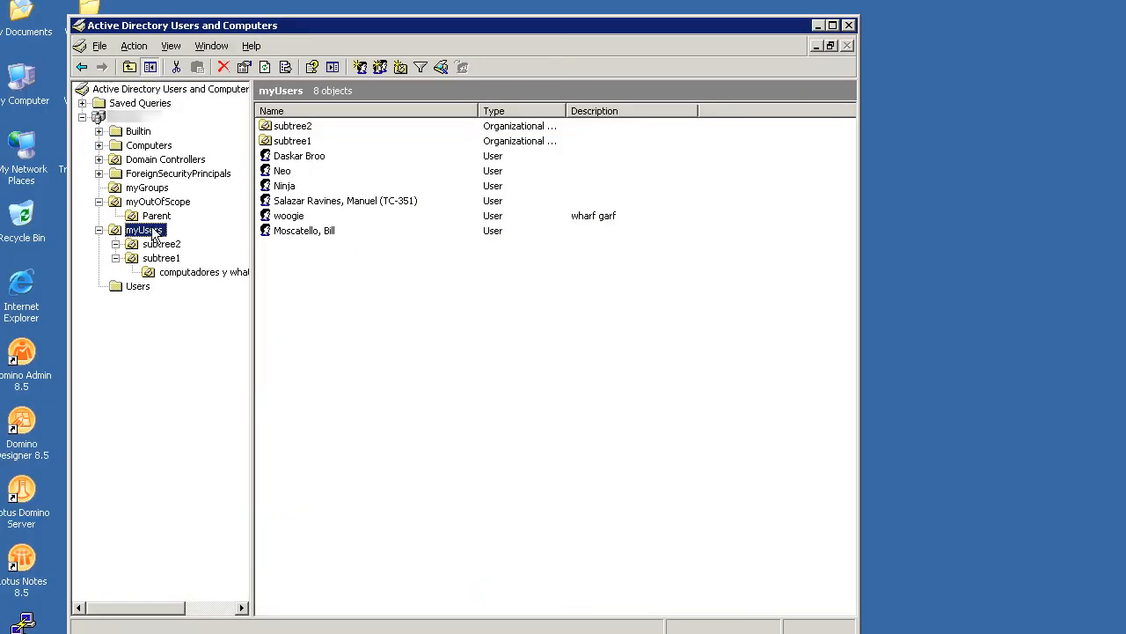
click(280, 174)
click(280, 174)
click(279, 172)
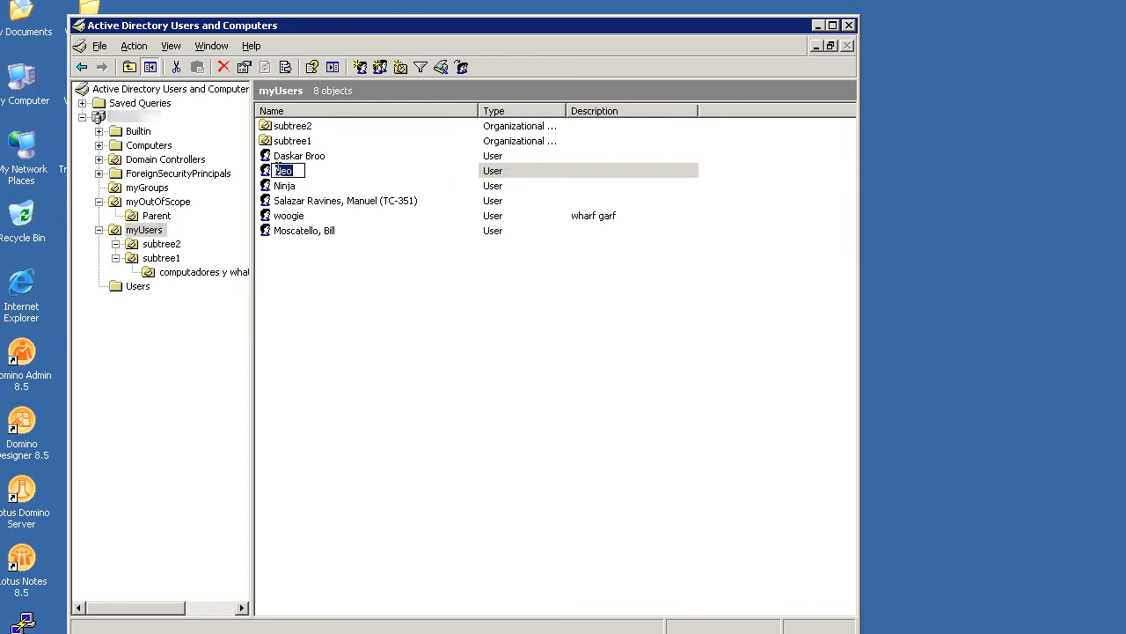
double_click(269, 176)
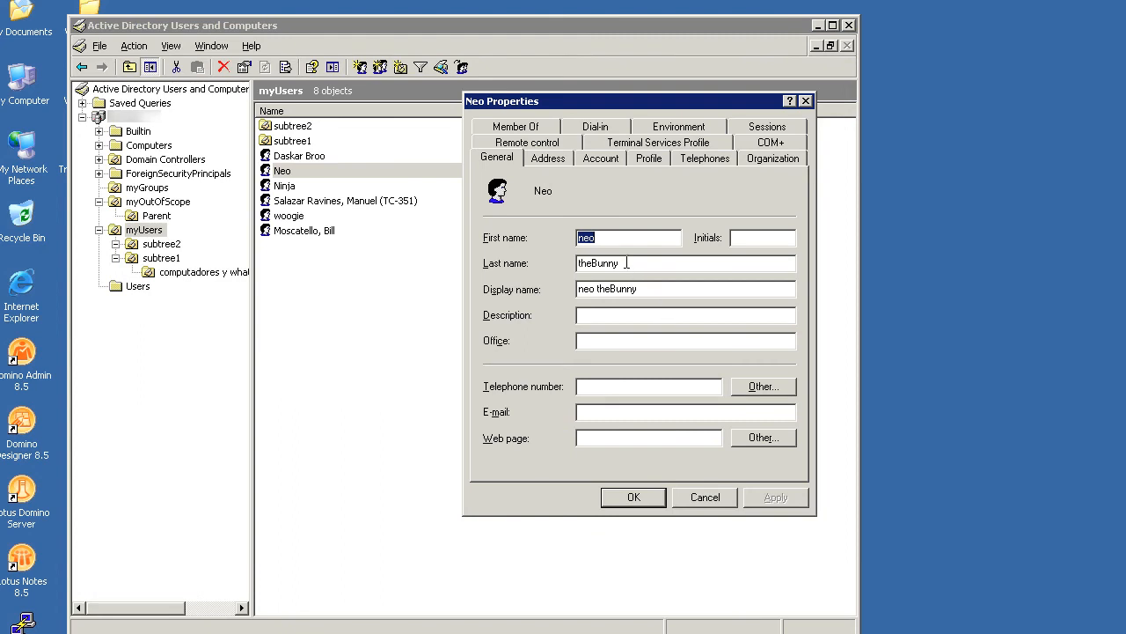
click(627, 263)
double_click(580, 263)
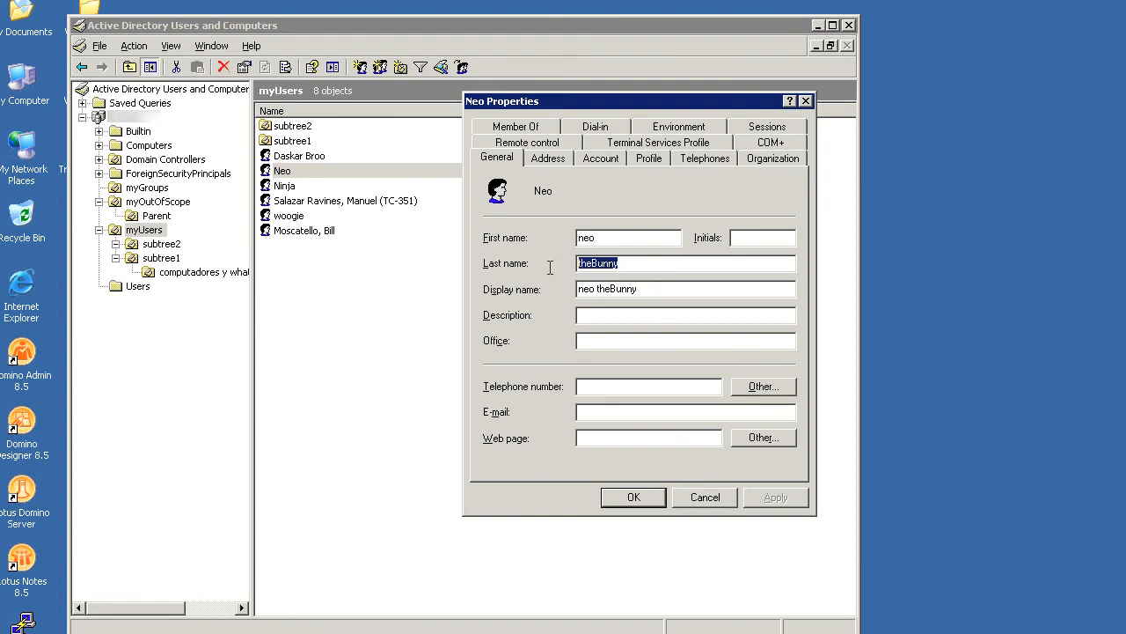
text(Joh)
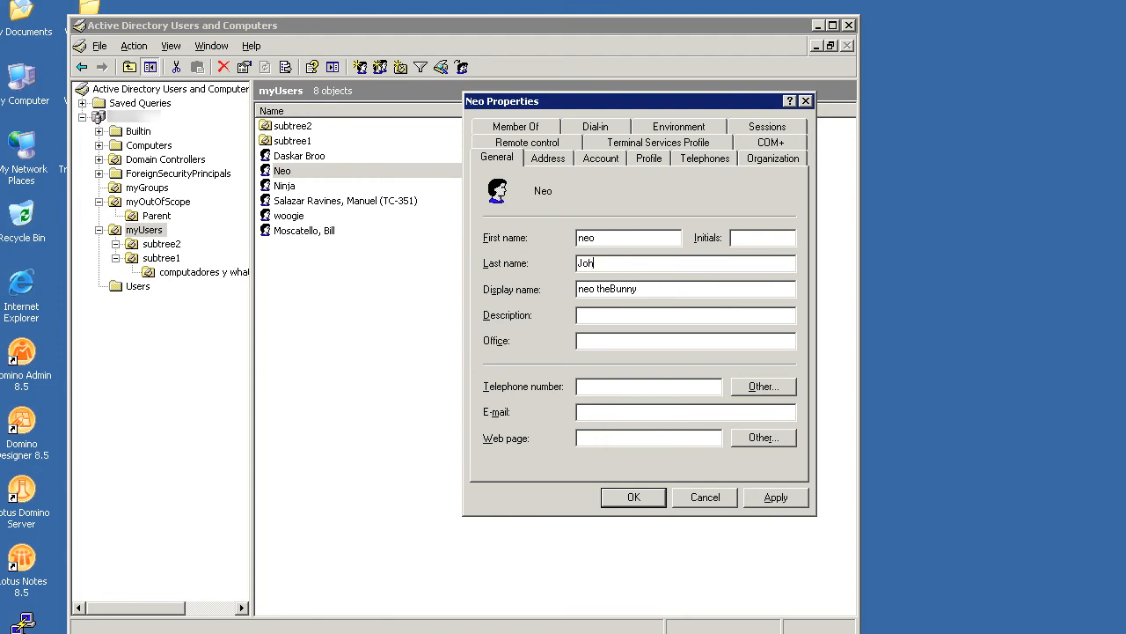
text(n Andersen)
click(632, 497)
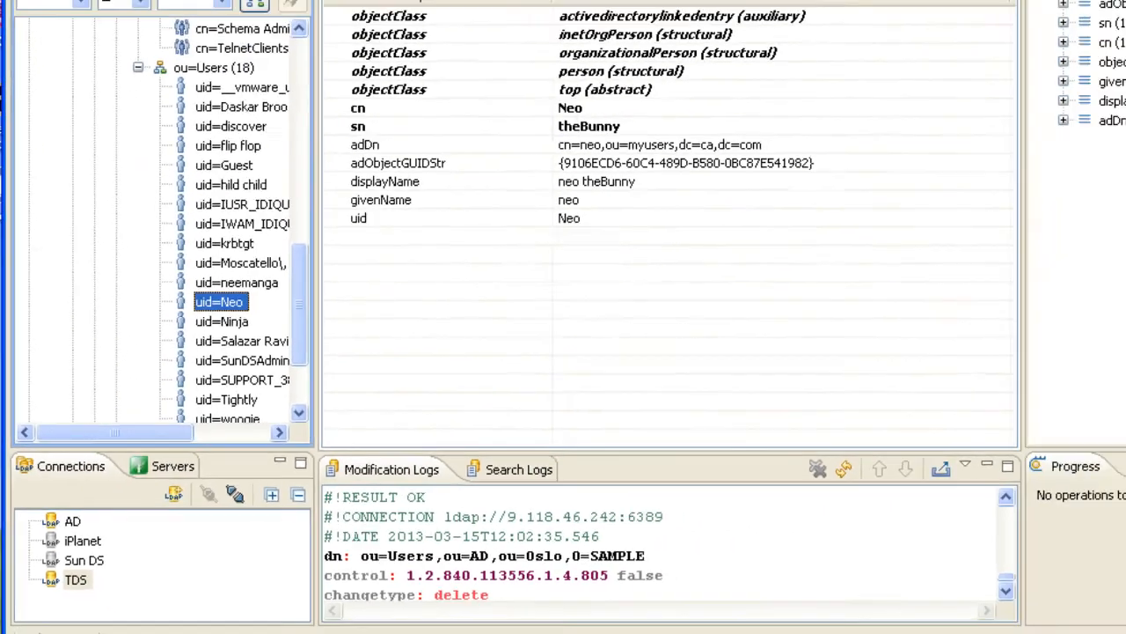
Refresh the uid=Neo entry and the ou=Users container in the LDAP browser to check that the Active Directory changes were synchronized.
click(164, 100)
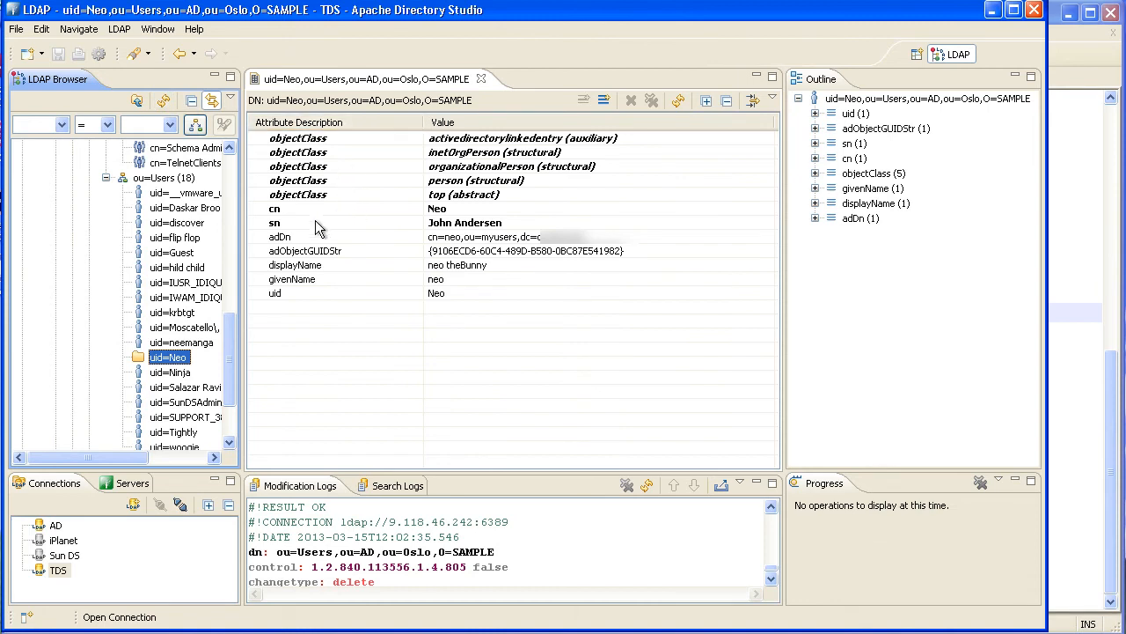
click(163, 101)
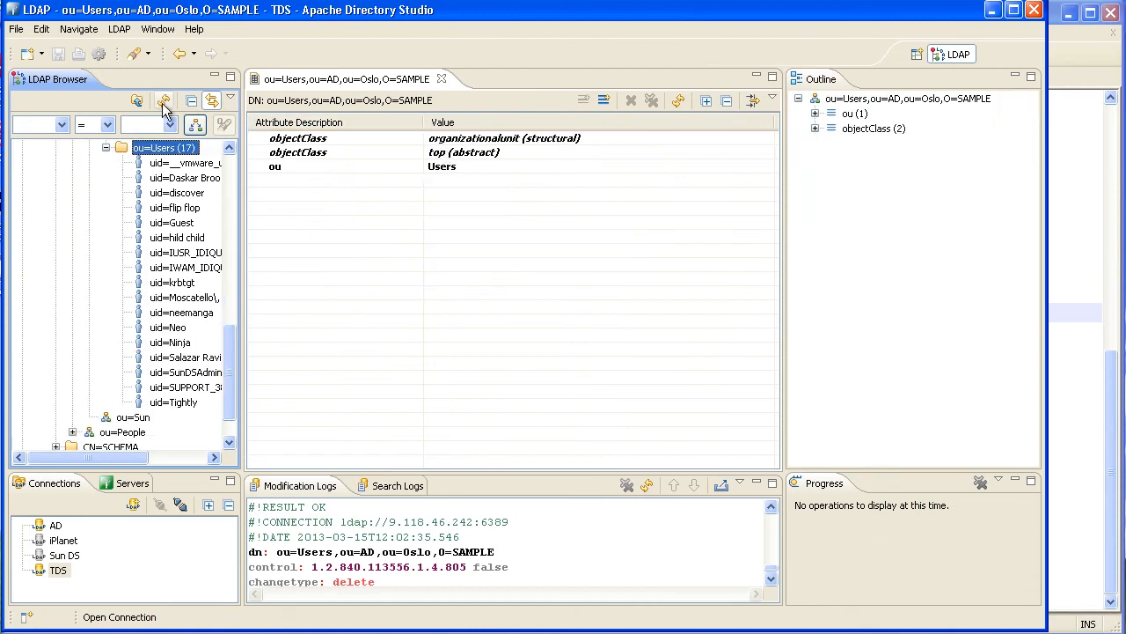
key(super+Tab)
key(super+shift+Tab)
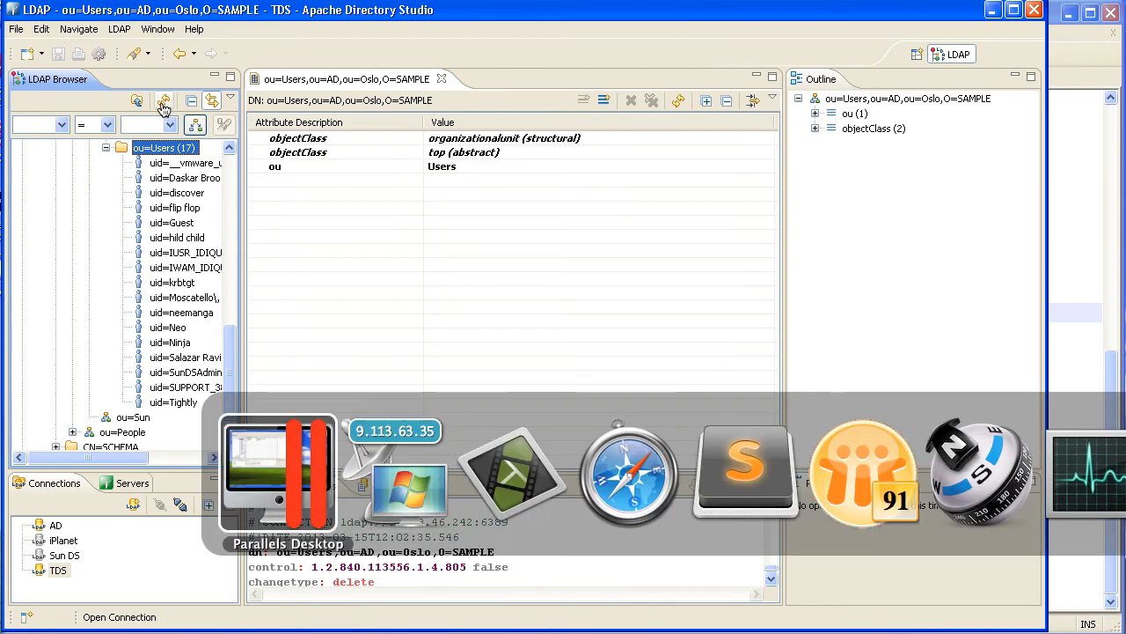
Switch to LDAPSync.properties in Notepad++ and add SunFlow to the global.flows list after ADFlow.
key(alt+Tab)
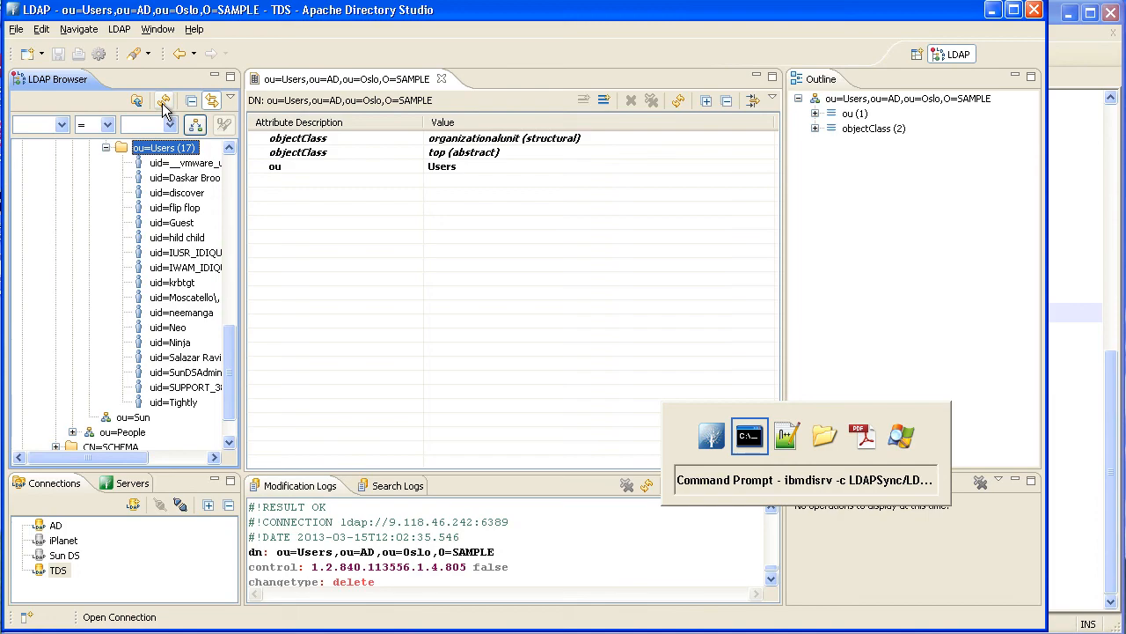
key(alt+Tab)
scroll(230, 184, up, 4)
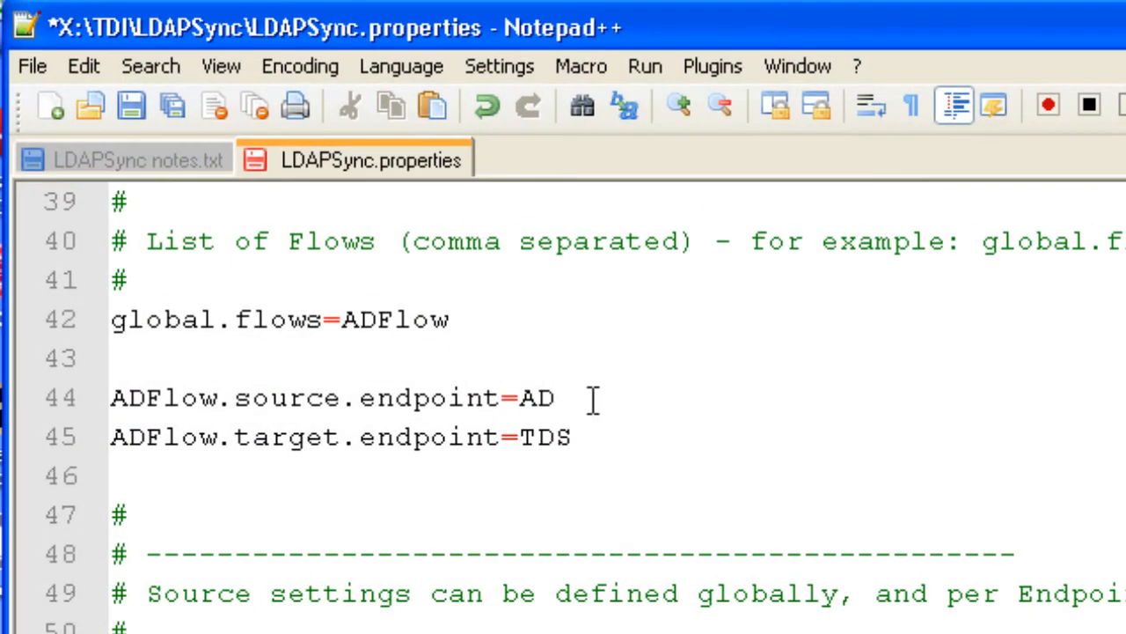
click(456, 317)
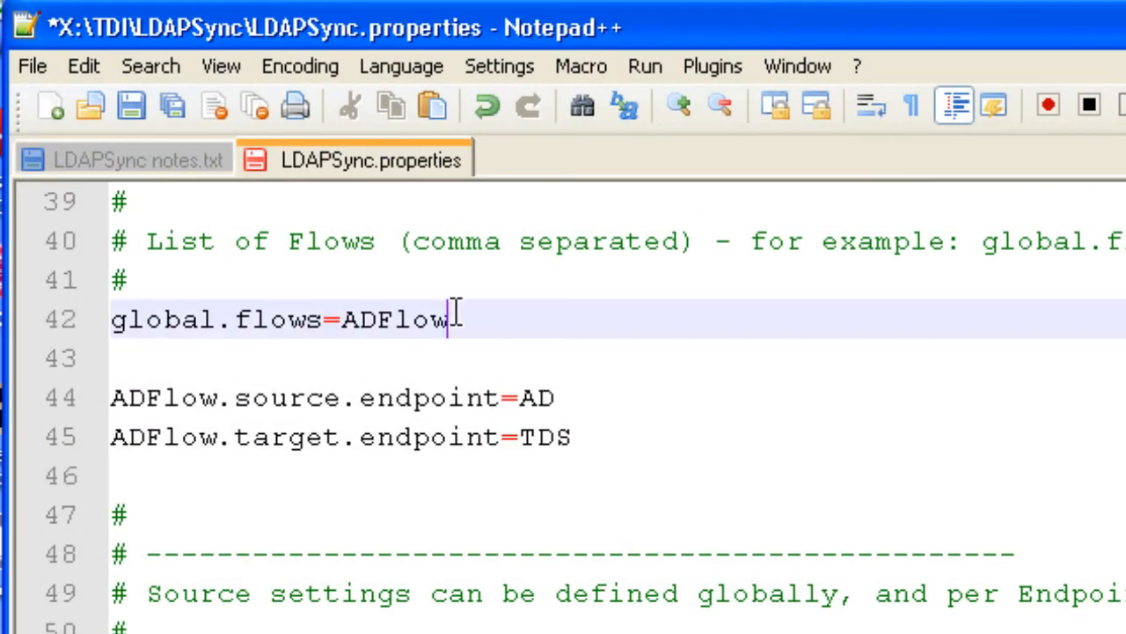
text(,SunFlow)
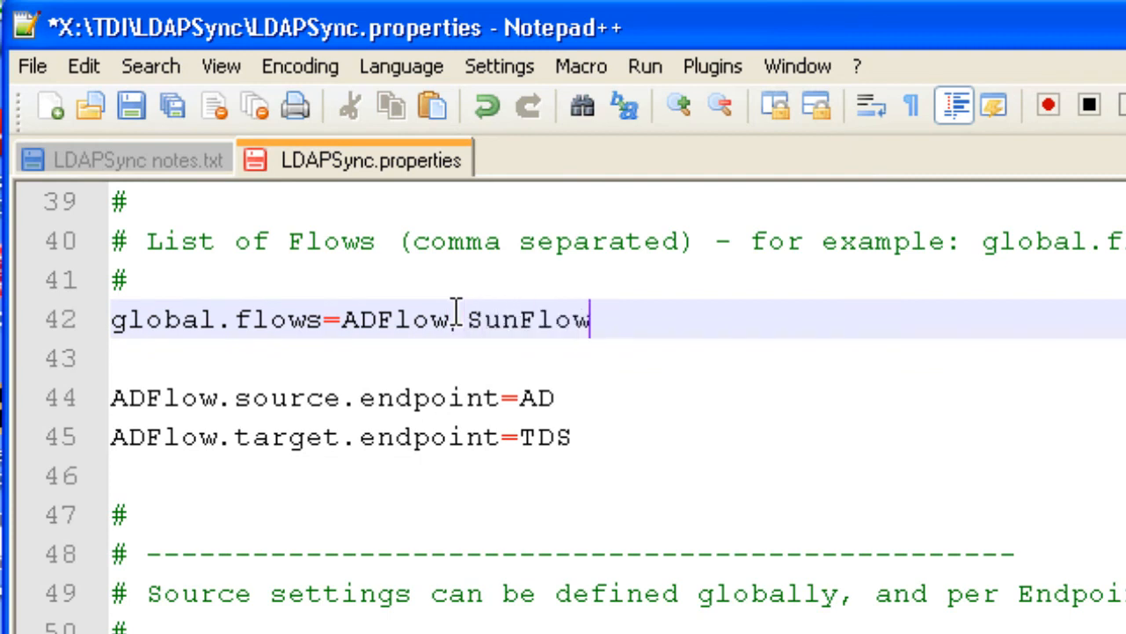
Duplicate the ADFlow source and target endpoint lines directly below the originals, and set the copied source endpoint to Sun.
click(576, 437)
key(Up)
key(Home)
key(shift+Down)
key(shift+Down)
key(ctrl+c)
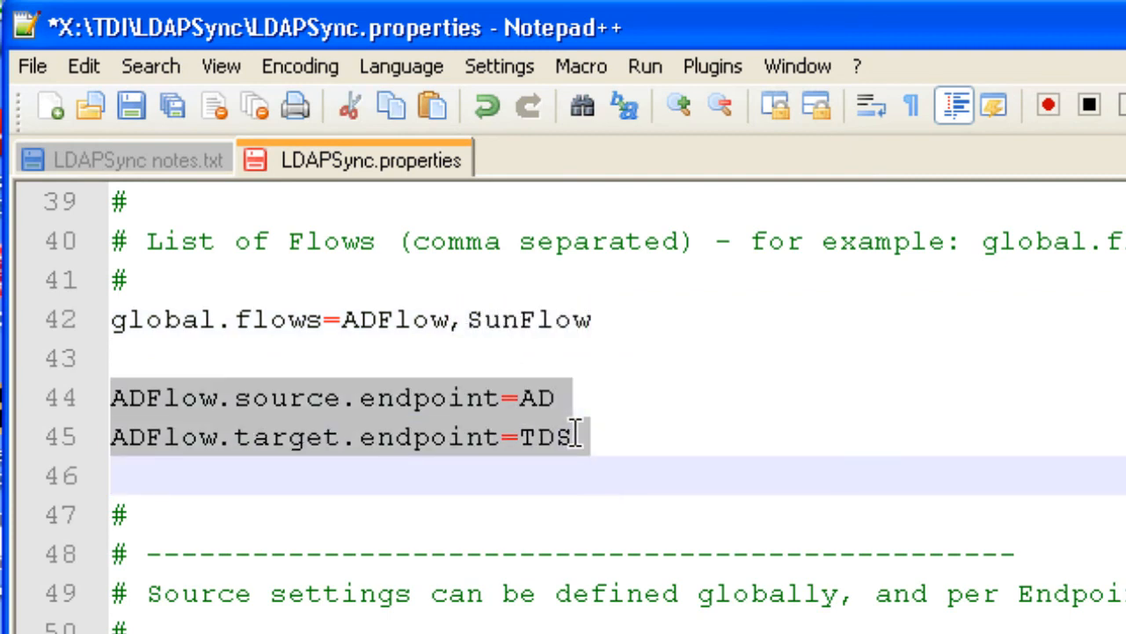
key(Down)
key(Up)
key(ctrl+v)
key(Up)
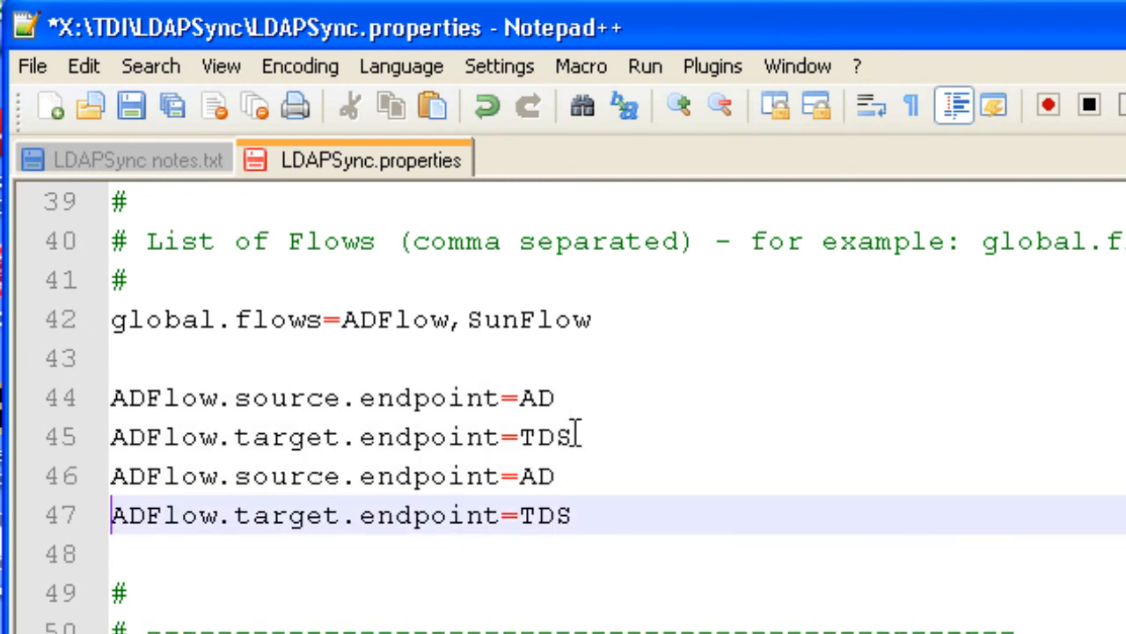
key(Up)
key(BackSpace)
key(BackSpace)
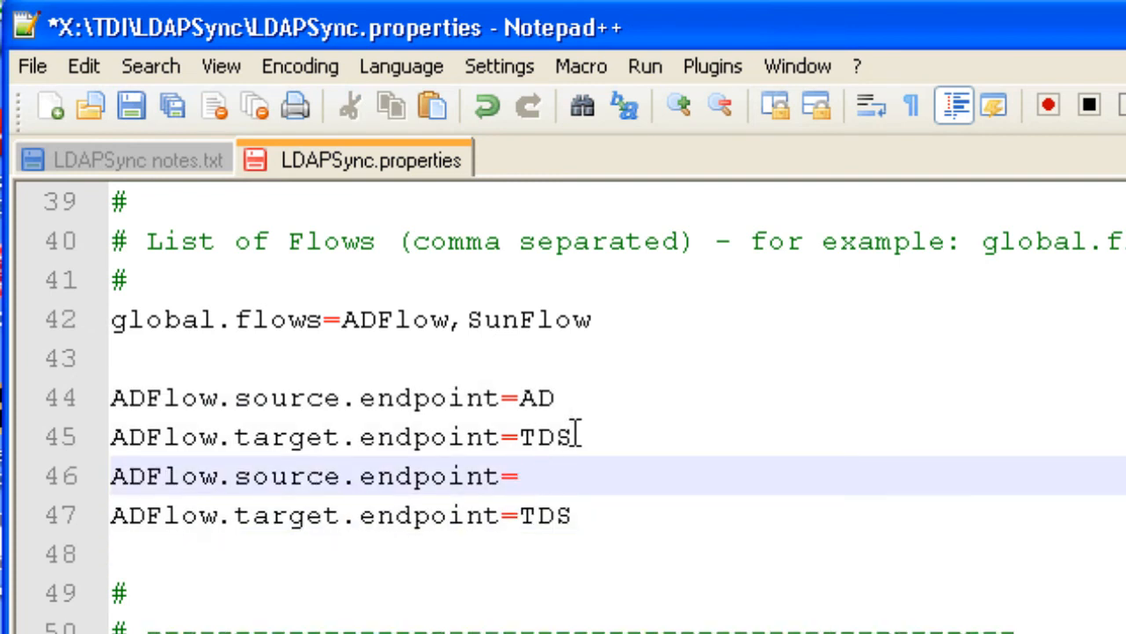
text(Sun)
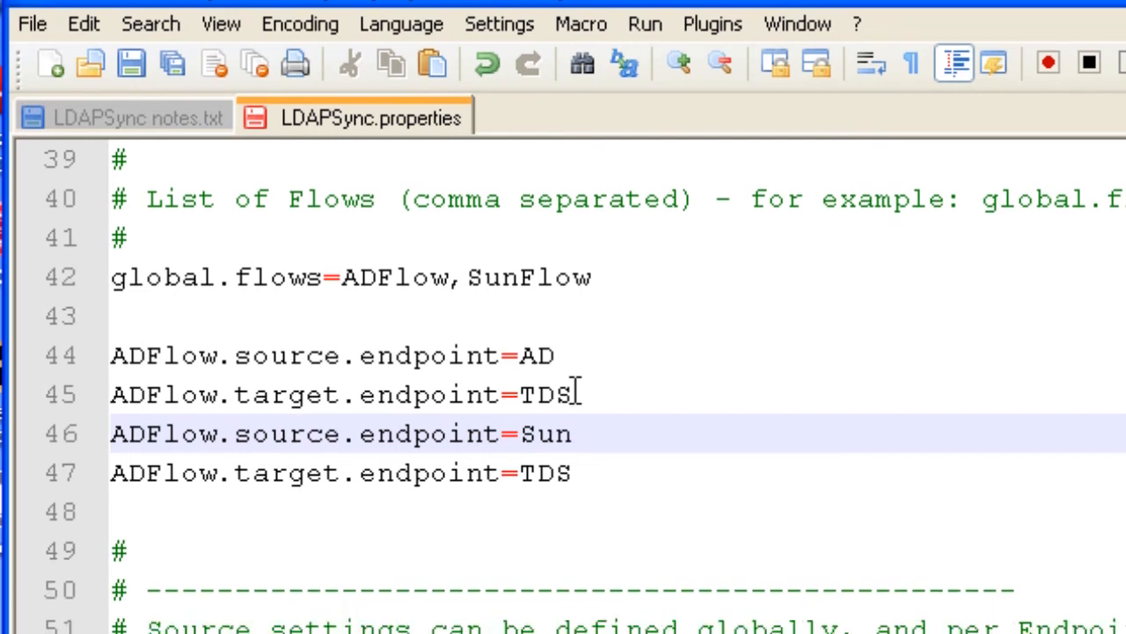
Cut the sub-string filter comment and the ADFlow containersToMigrate and containersToSkip lines from below ep.AD.userRDN, leaving a blank line.
scroll(576, 435, down, 8)
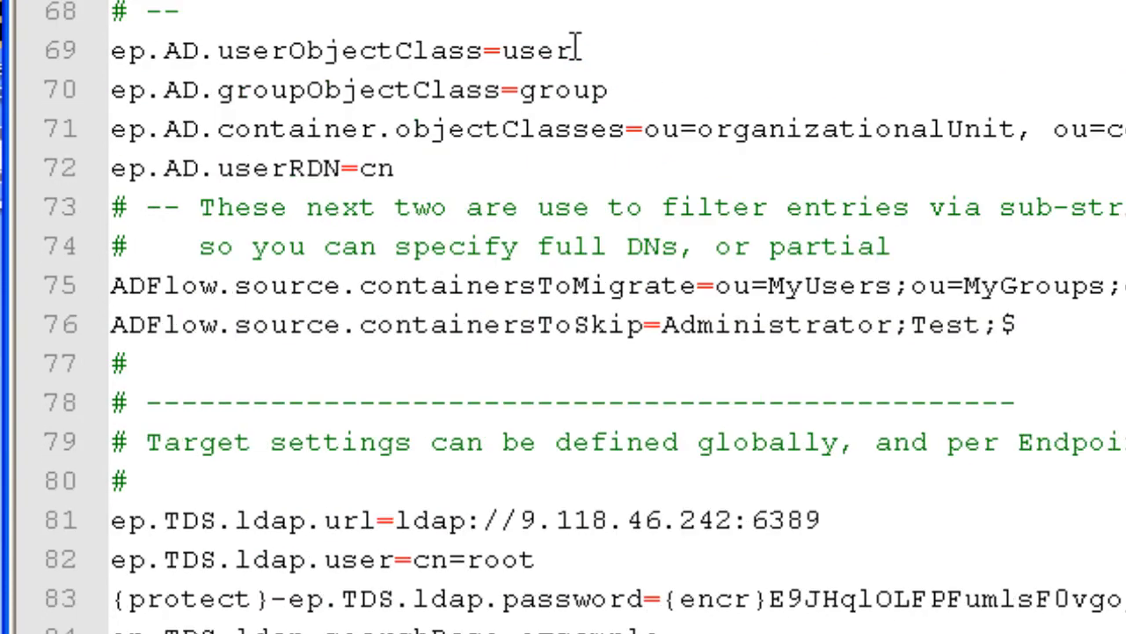
click(498, 280)
key(Up)
key(Up)
key(Home)
key(shift+Down)
key(shift+Down)
key(shift+Down)
key(shift+Down)
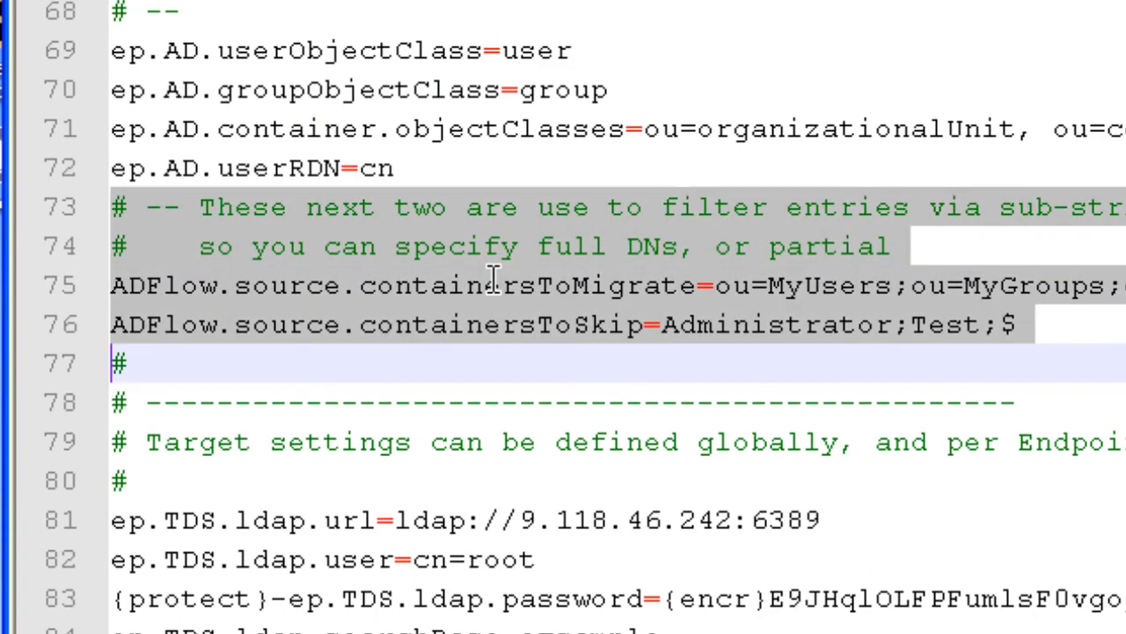
key(Delete)
key(Return)
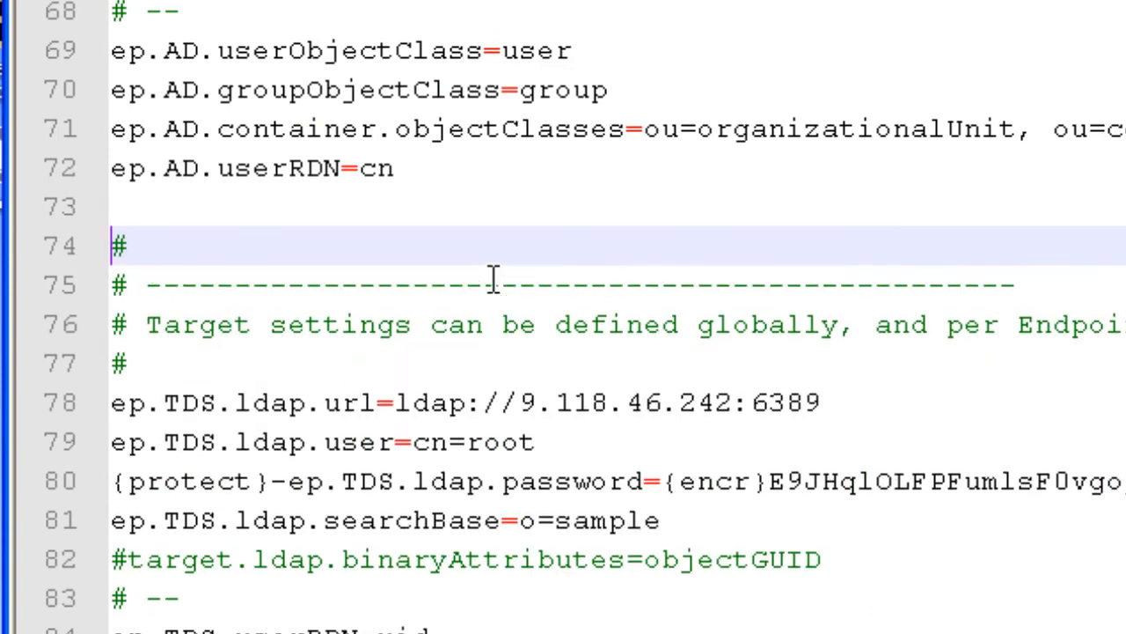
Paste the cut container filter block below the flow endpoint lines, separated by a blank line.
scroll(493, 280, up, 10)
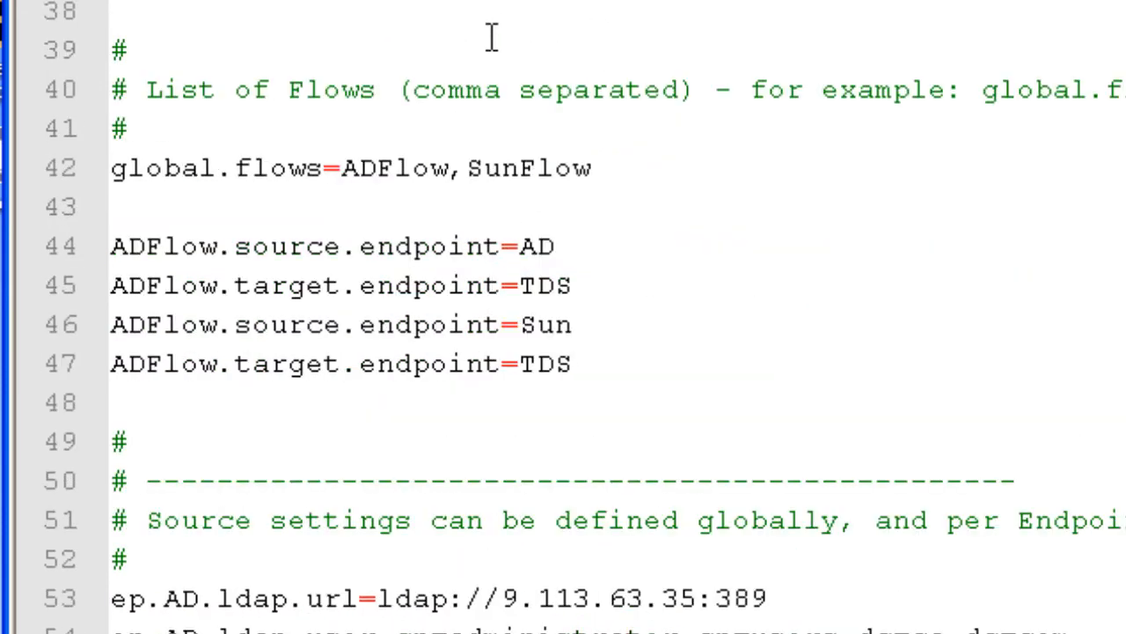
click(259, 402)
key(Return)
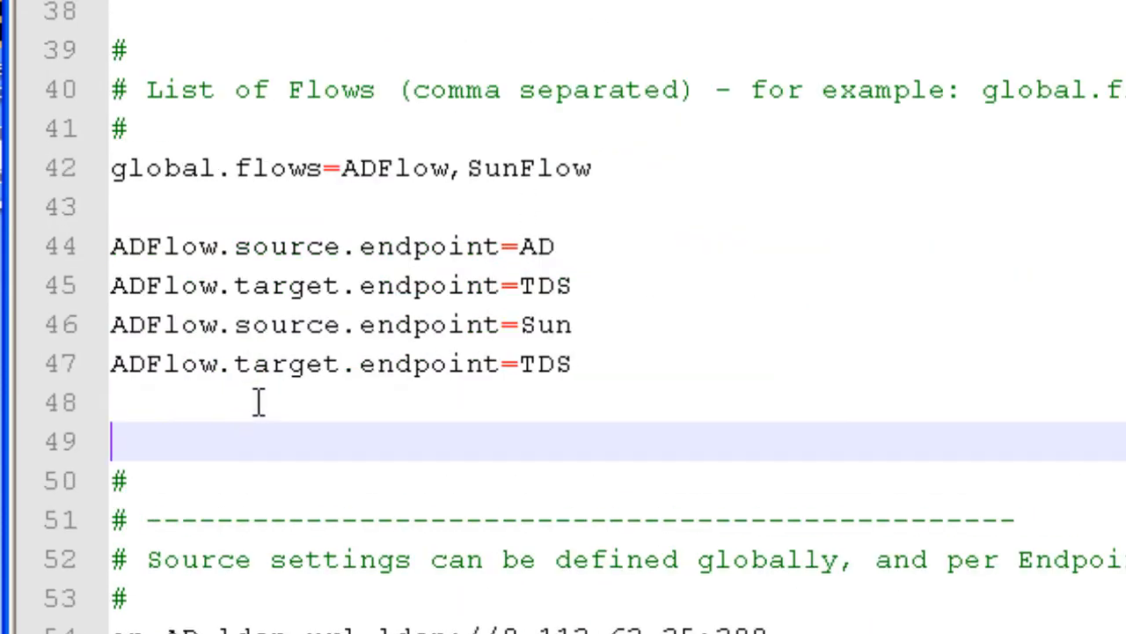
key(ctrl+v)
key(Up)
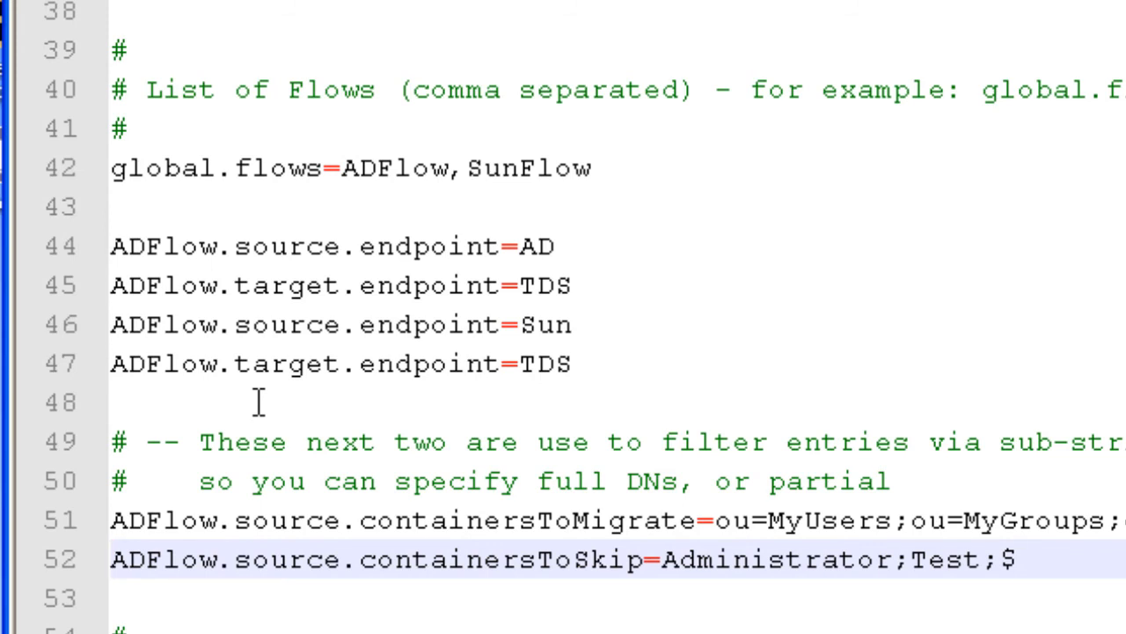
Add a SunFlow.source.containersToMigrate= property line below ADFlow.source.containersToSkip.
key(Return)
text(SunFlow)
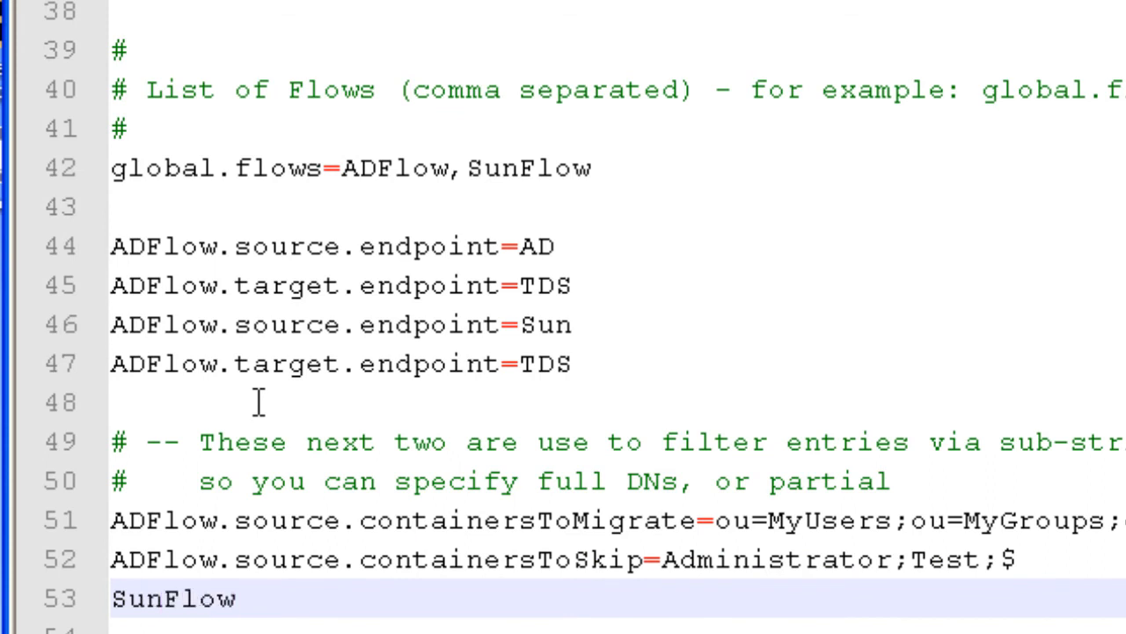
text(.source.conta)
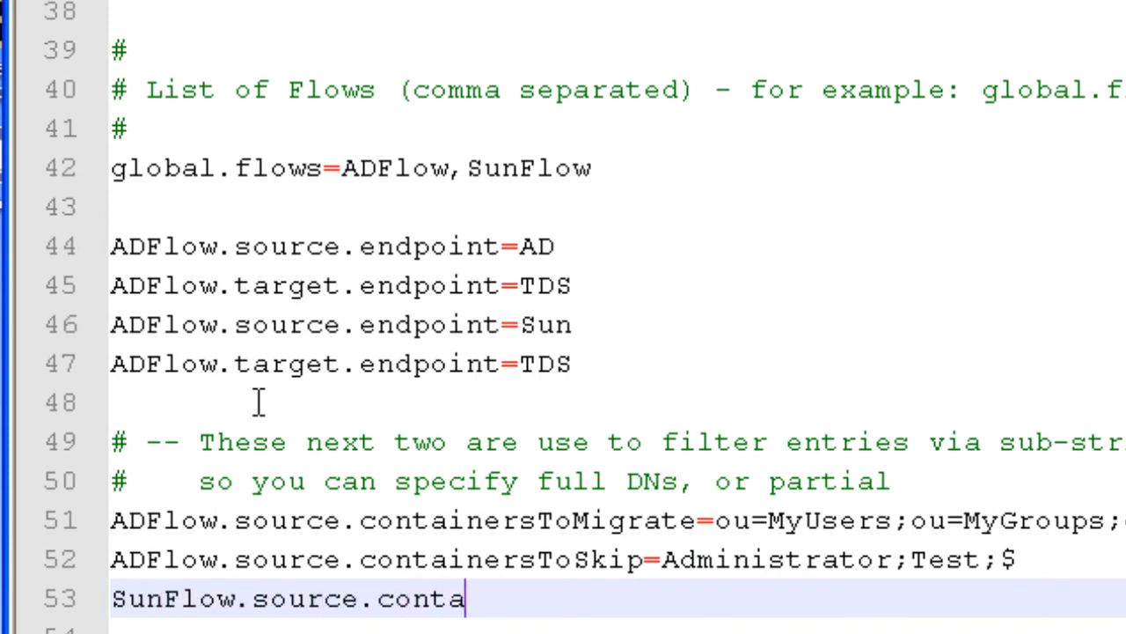
text(inersToMigrate=)
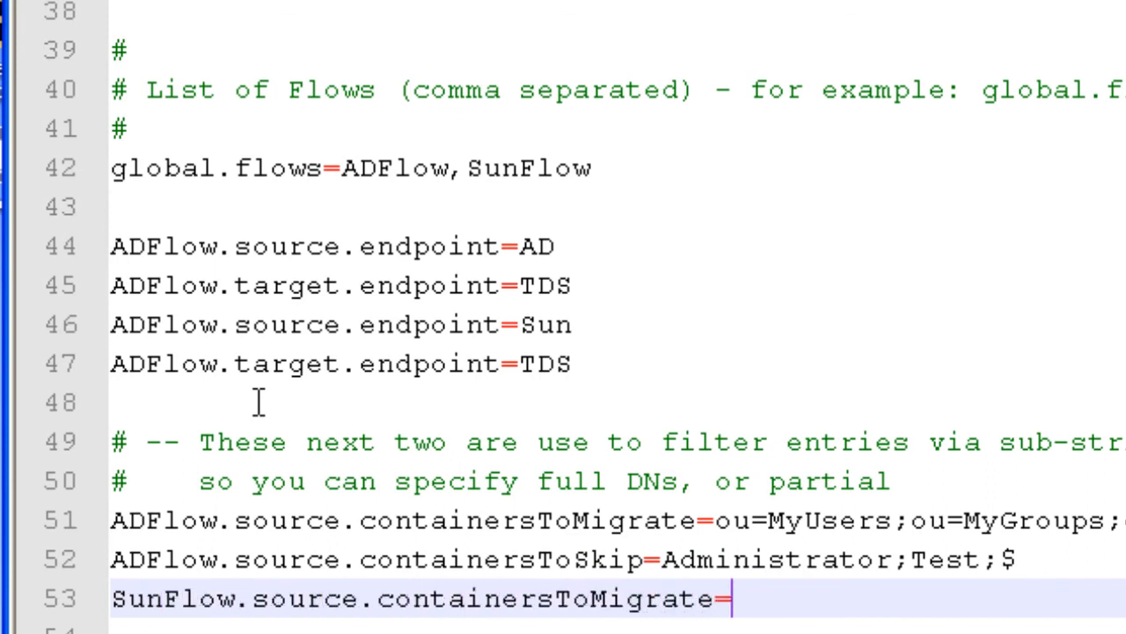
Switch to Apache Directory Studio, open the Sun DS connection, and expand dc=acme.com and o=americas to examine the source containers.
key(super+Tab)
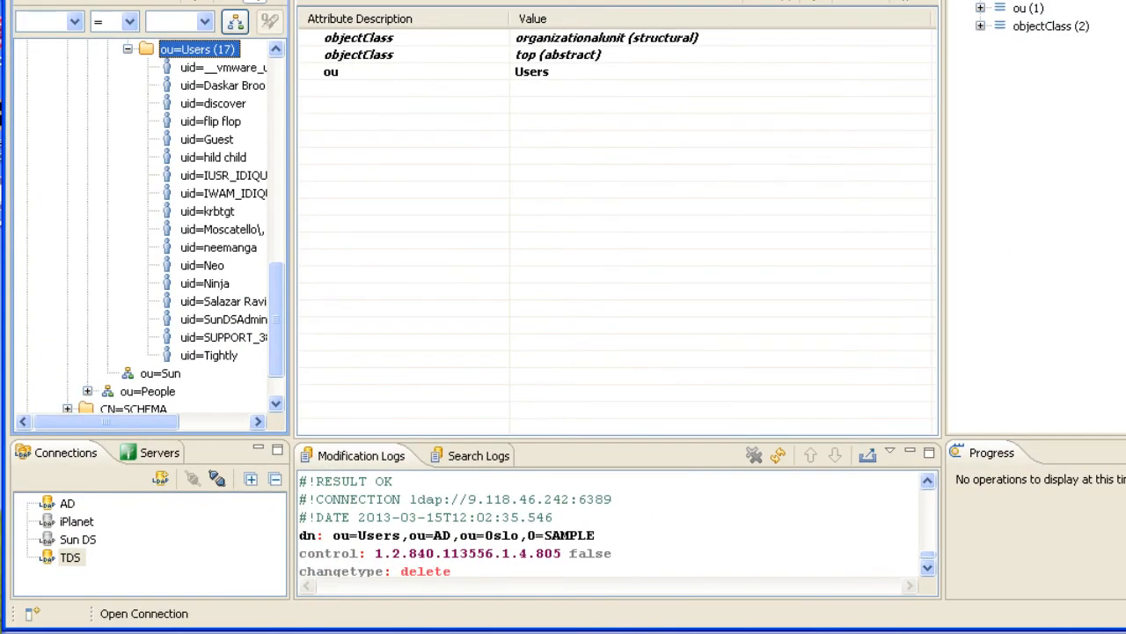
click(77, 540)
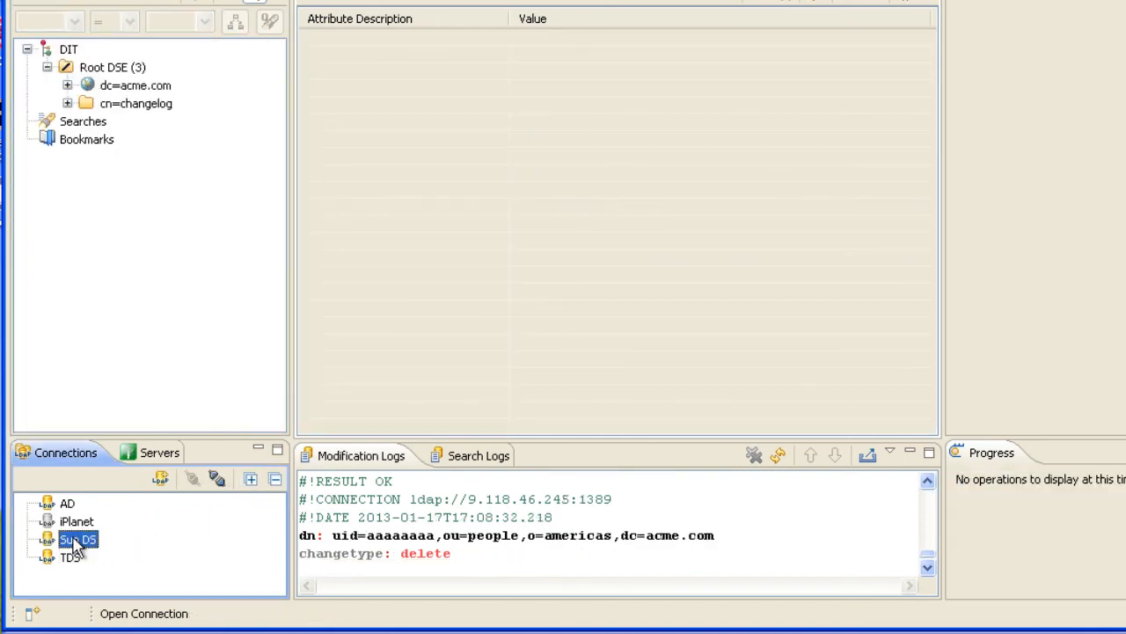
click(69, 86)
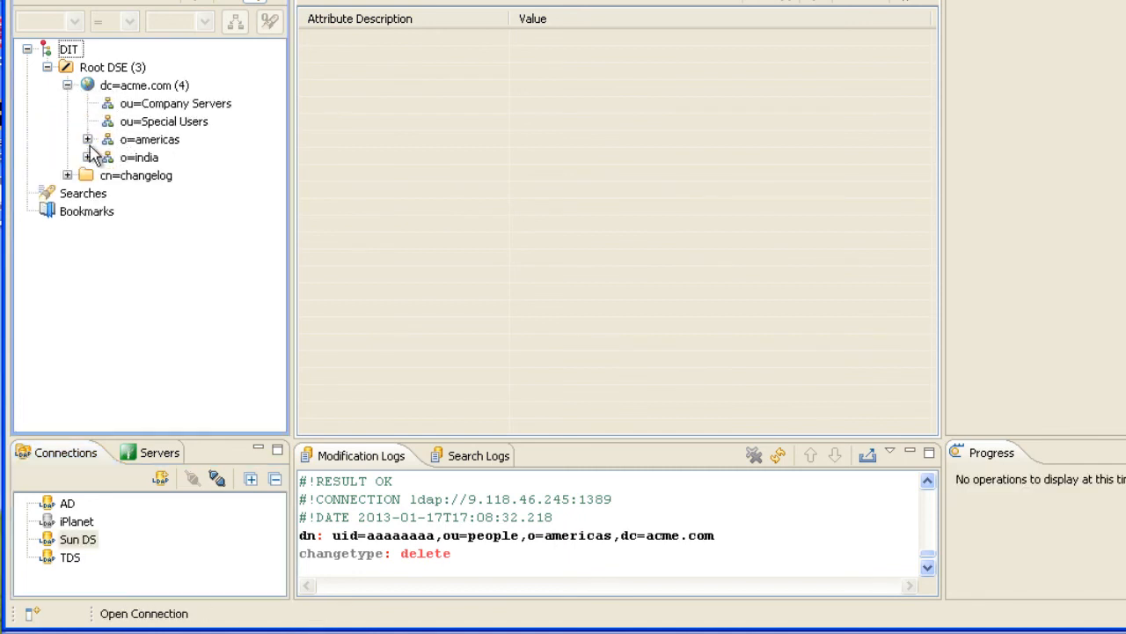
click(87, 140)
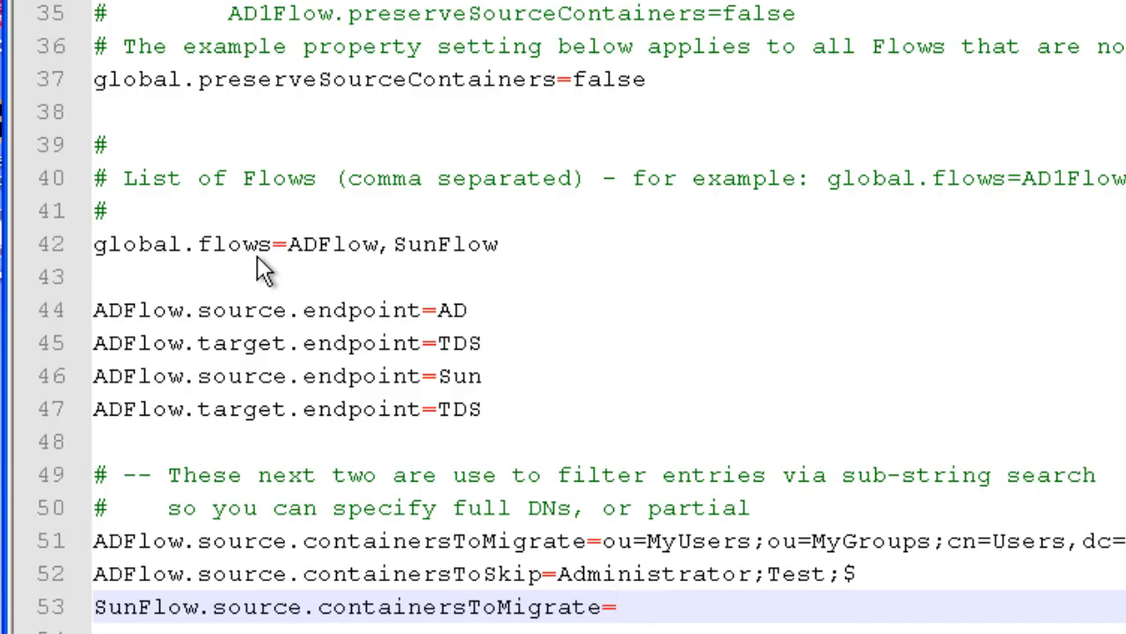
Set SunFlow.source.containersToMigrate to ou=People;ou=Groups;ou=Engineering in LDAPSync.properties.
text(ou=People,ou=G)
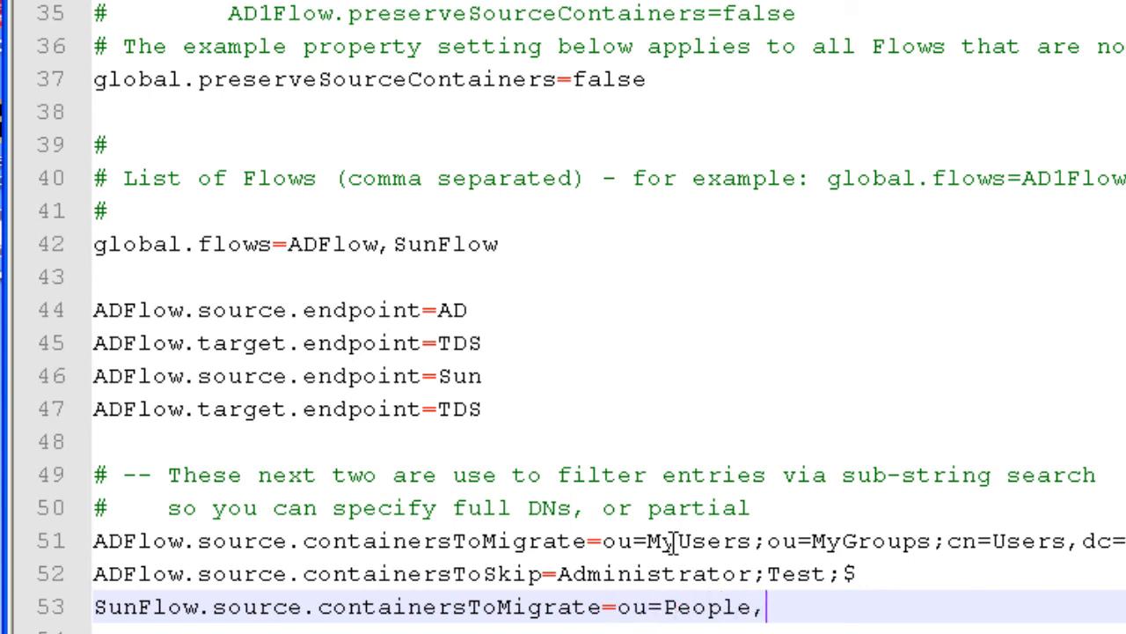
key(BackSpace)
key(BackSpace)
key(BackSpace)
key(BackSpace)
key(BackSpace)
text(;ou=)
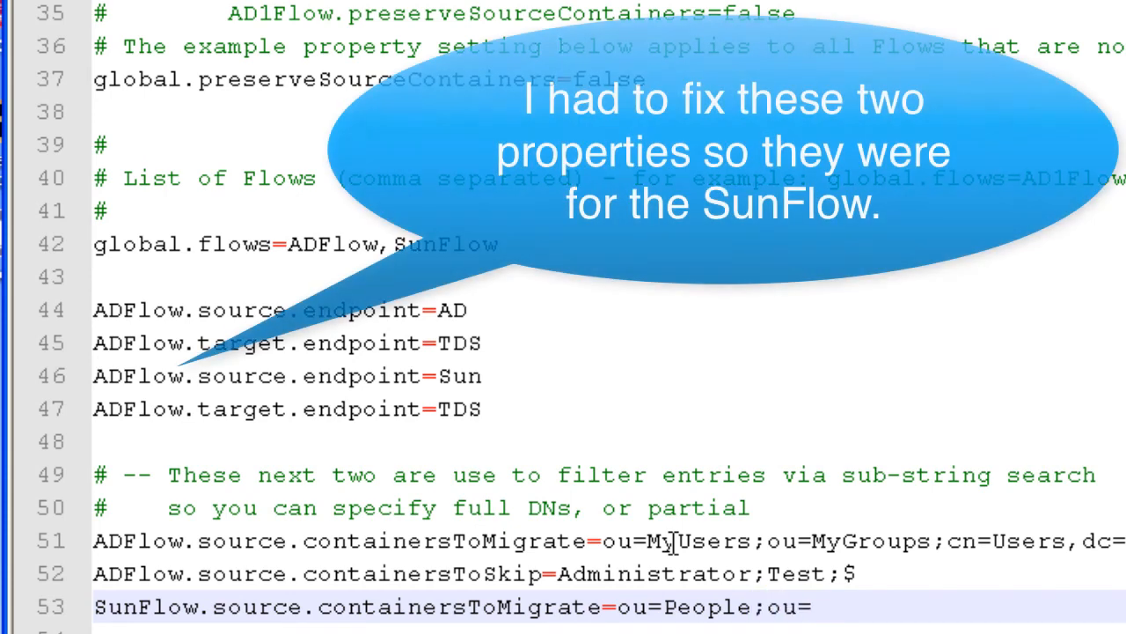
text(Groups;ou=Engineering)
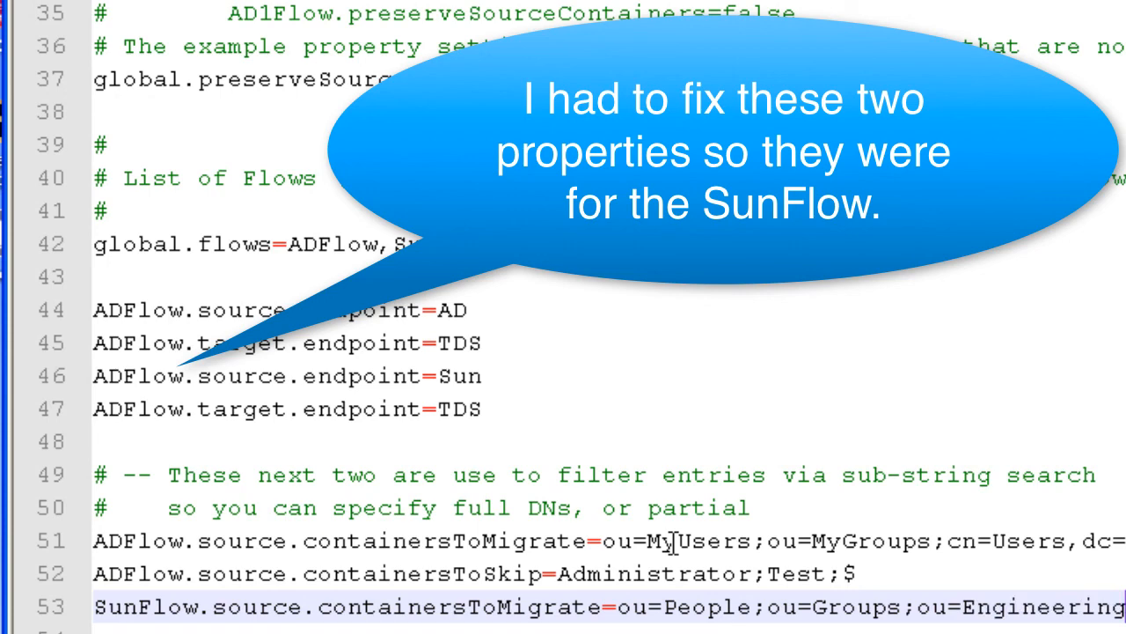
key(Return)
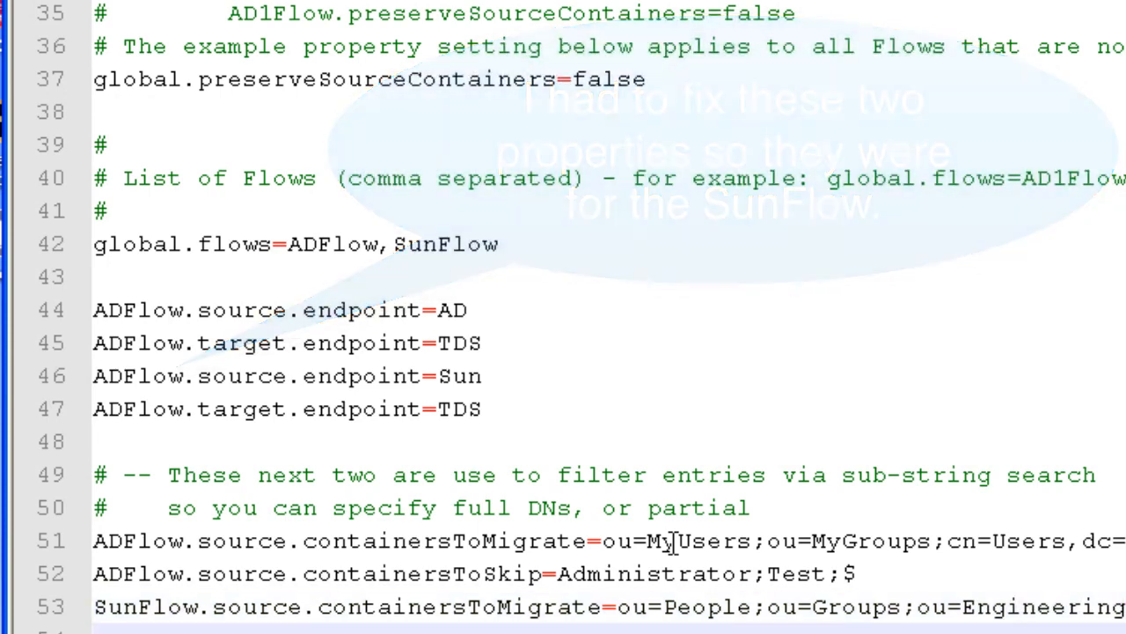
key(BackSpace)
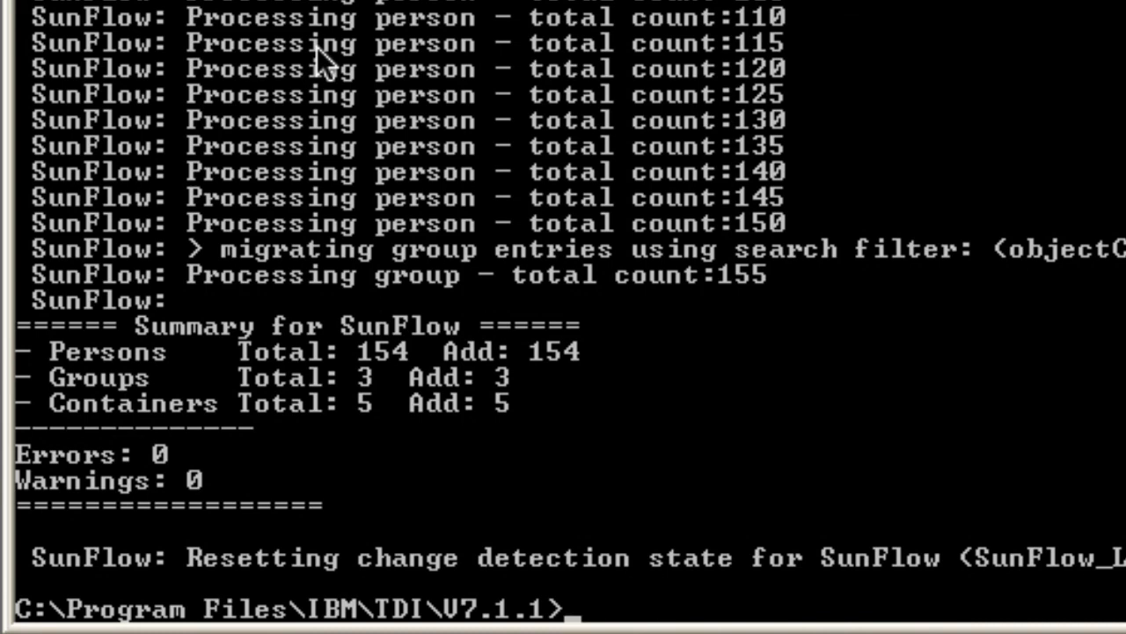
Reload ou=Sun under ou=Oslo in Apache Directory Studio and examine the migrated entries in its Engineering, Groups and People containers.
key(alt+Tab)
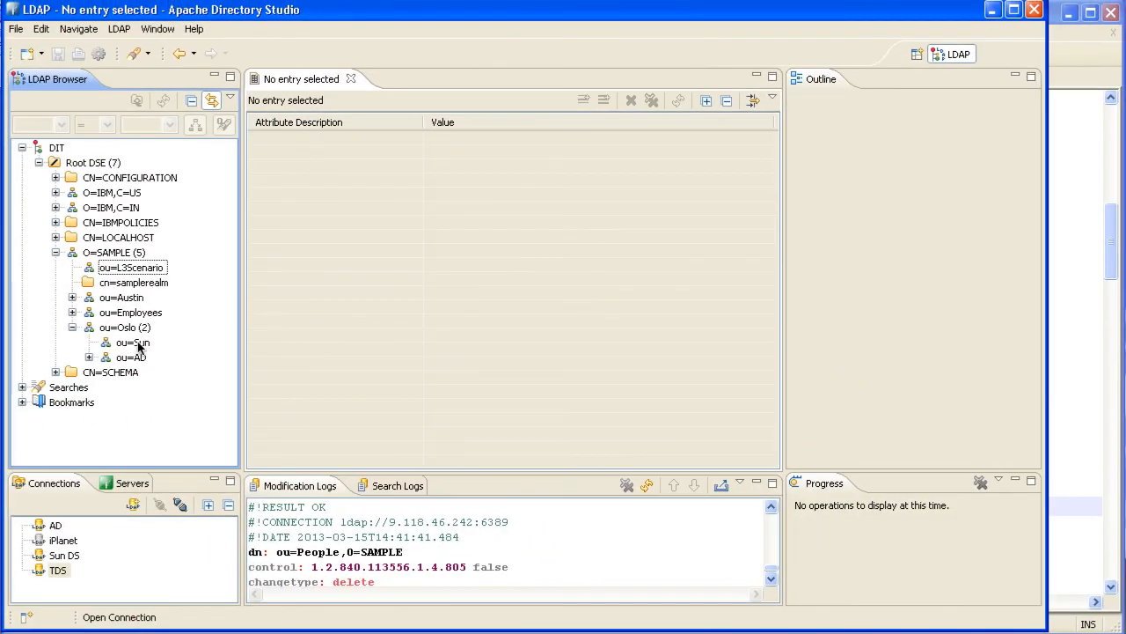
click(133, 342)
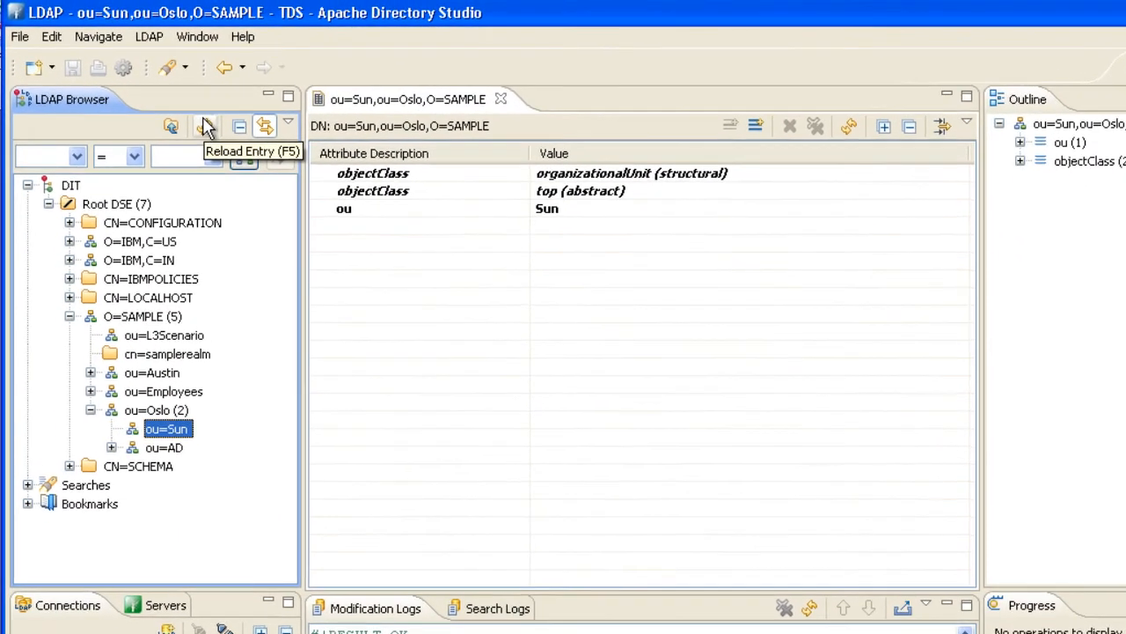
click(206, 126)
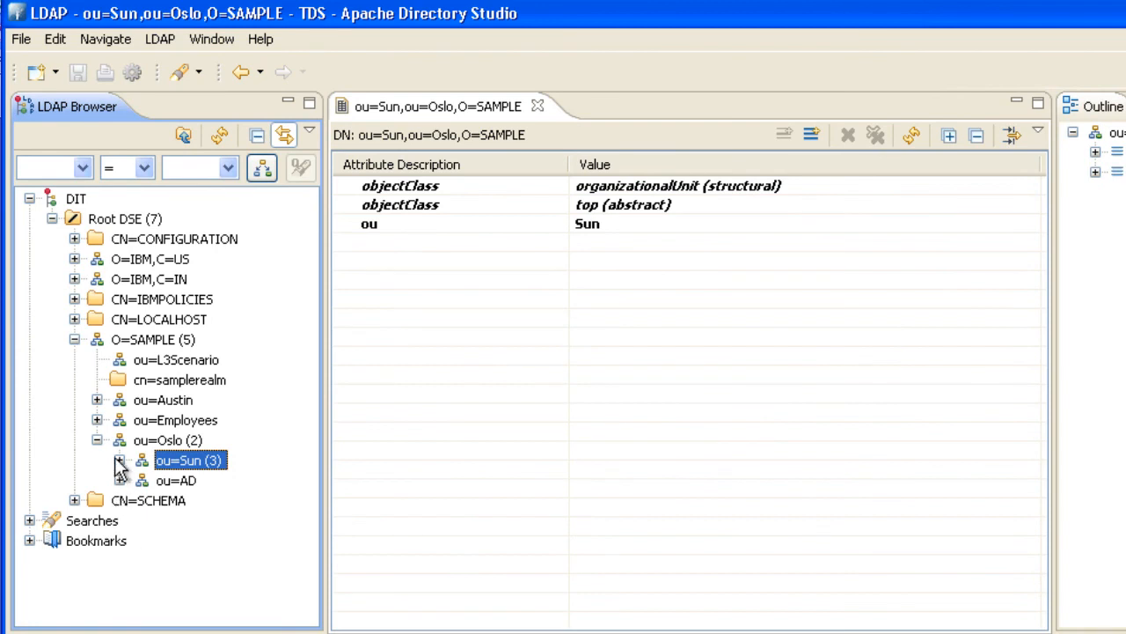
click(119, 461)
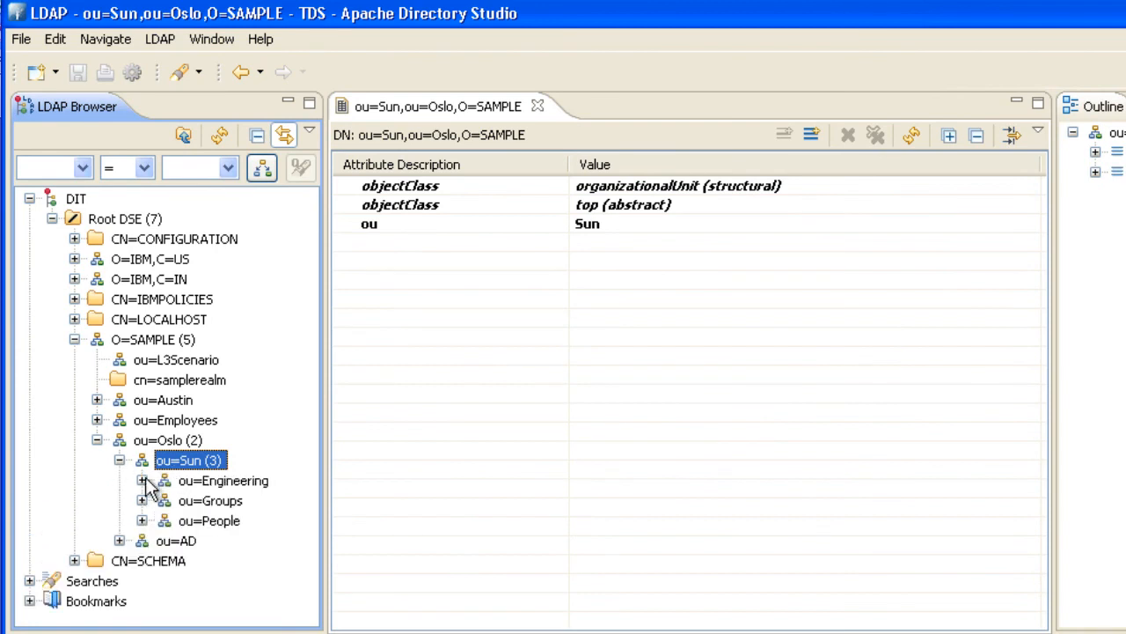
click(141, 481)
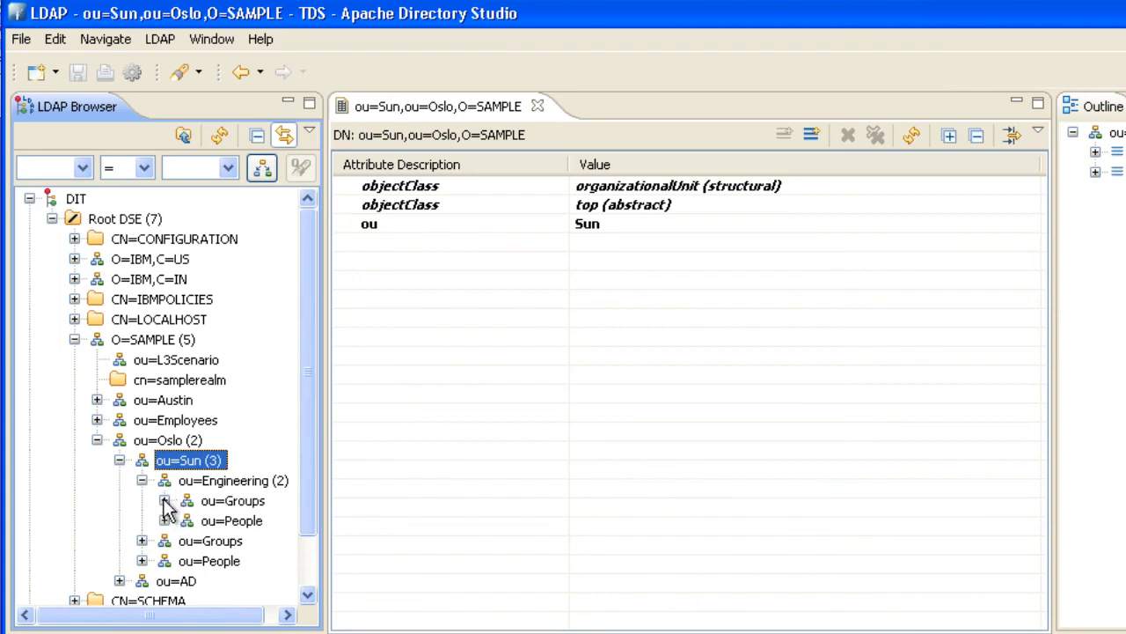
click(164, 501)
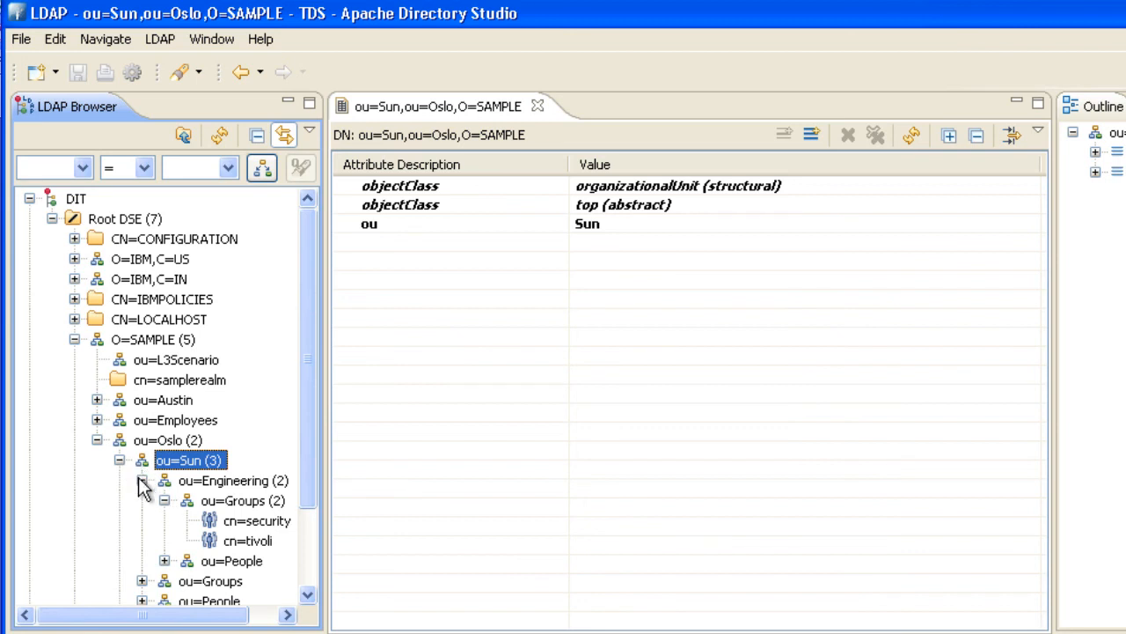
click(141, 481)
click(142, 501)
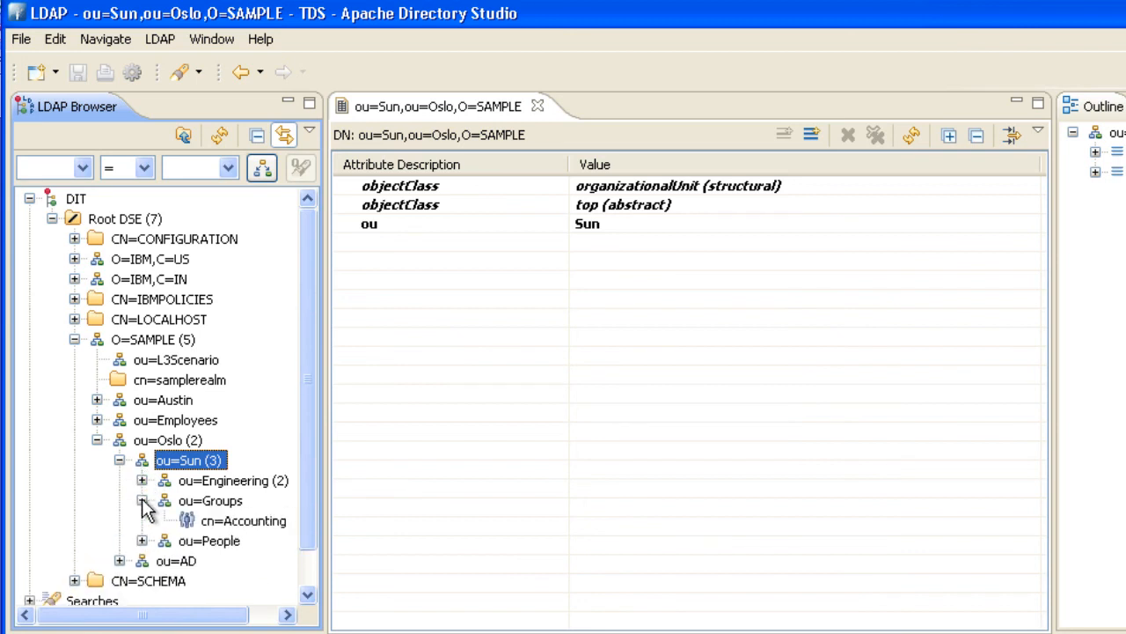
click(142, 542)
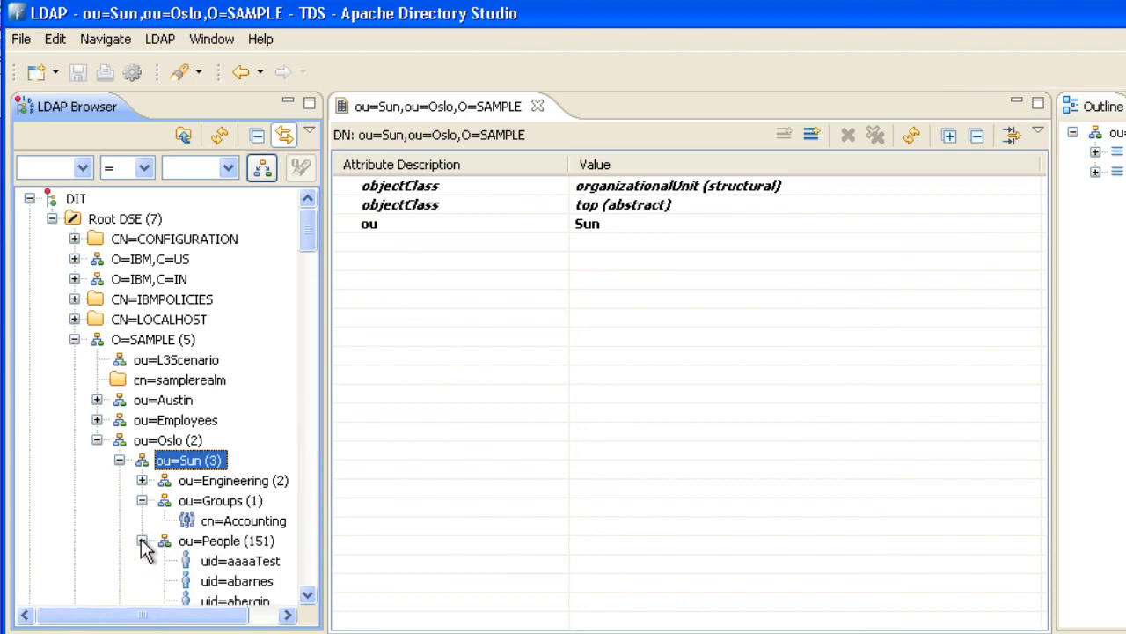
Start continuous synchronization from the Command Prompt with ibmdisrv -c LDAPSync/LDAPSync.xml -r LDAPSync -0 actual.
key(alt+Tab)
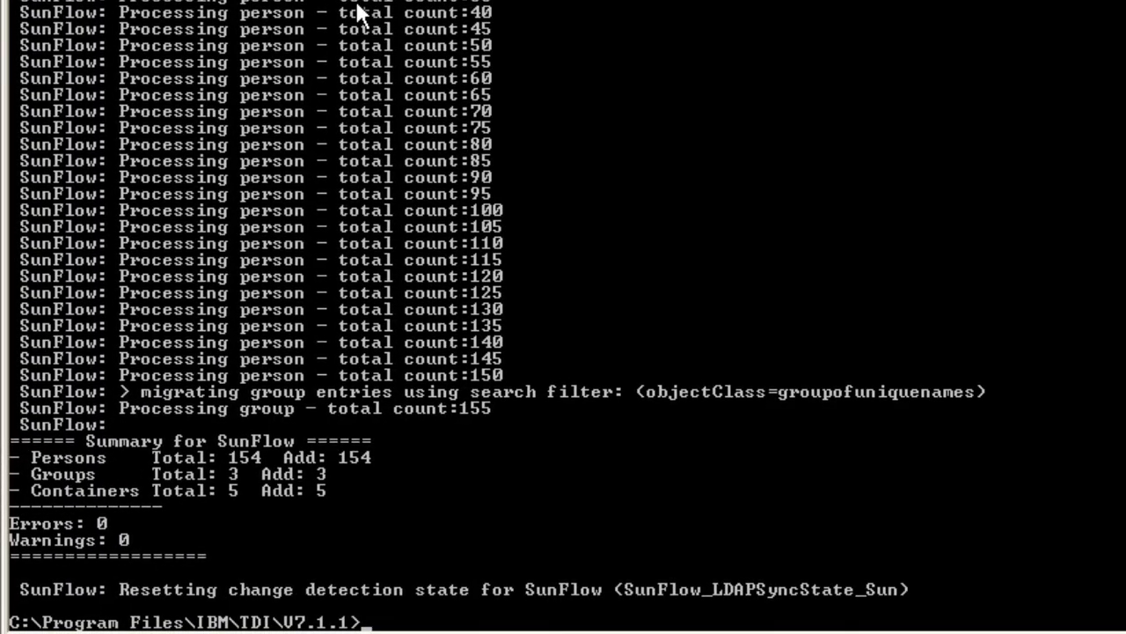
key(Up)
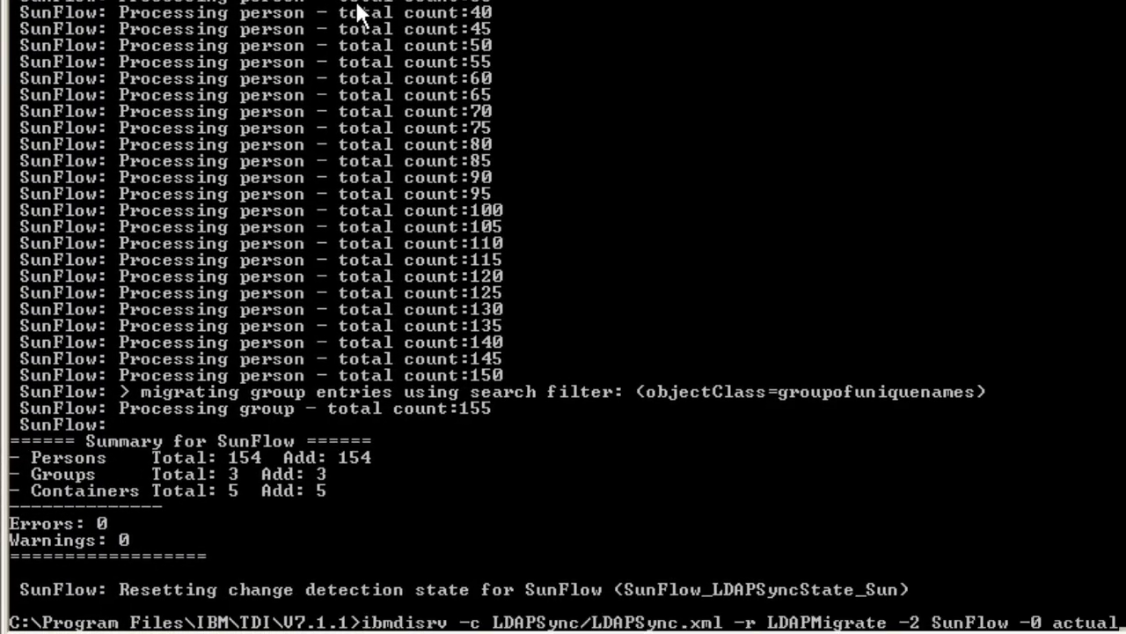
key(BackSpace)
key(BackSpace)
key(BackSpace)
key(BackSpace)
key(BackSpace)
key(BackSpace)
key(BackSpace)
key(BackSpace)
key(BackSpace)
key(BackSpace)
key(BackSpace)
key(BackSpace)
key(BackSpace)
key(BackSpace)
key(BackSpace)
key(BackSpace)
key(BackSpace)
key(BackSpace)
key(BackSpace)
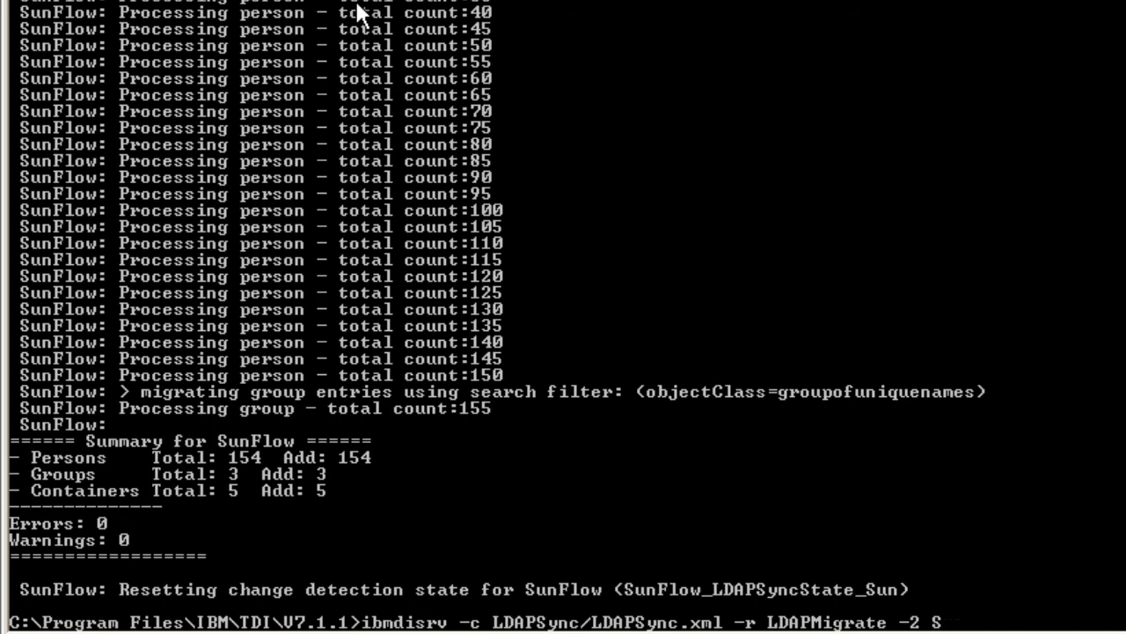
key(BackSpace)
key(BackSpace)
key(BackSpace)
key(BackSpace)
key(BackSpace)
key(BackSpace)
key(BackSpace)
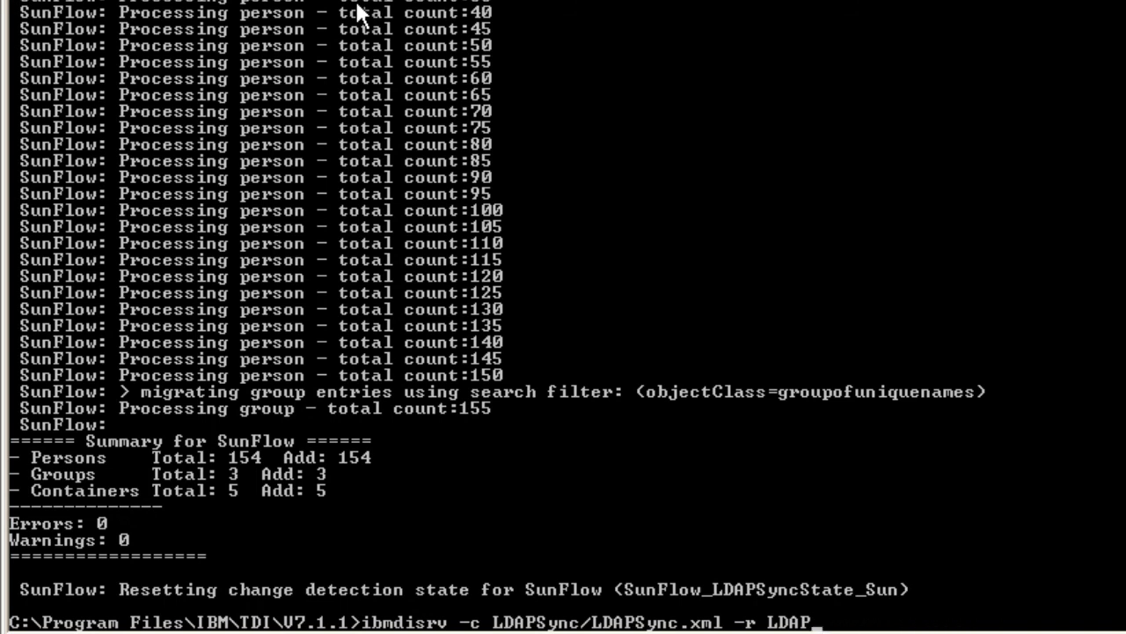
text(S)
text(ync -0)
text( act)
key(BackSpace)
text(ctual)
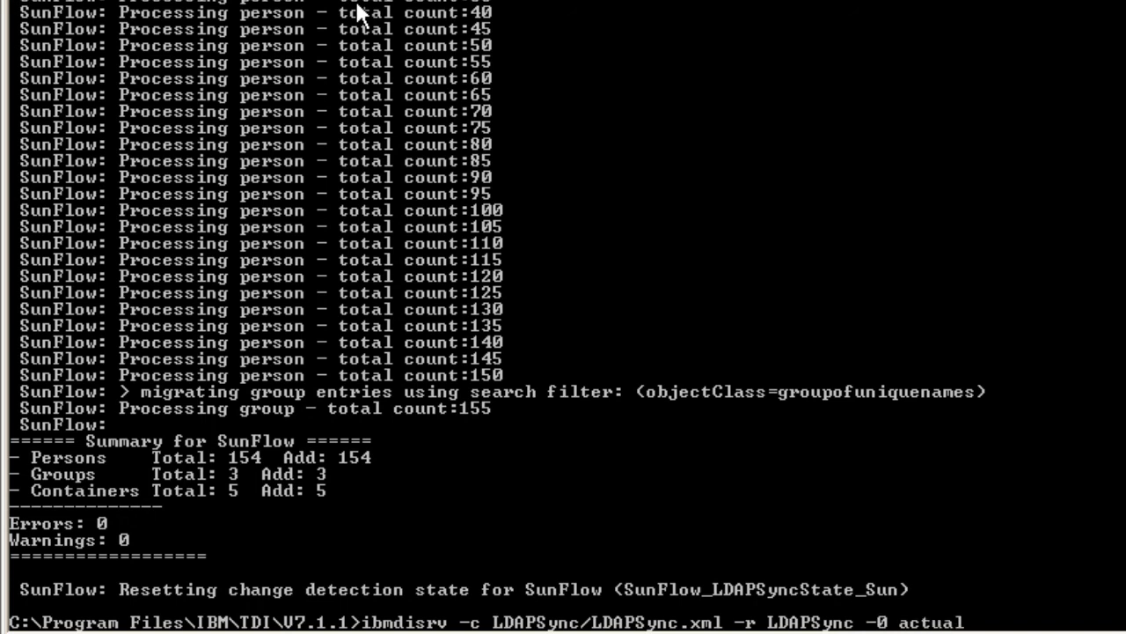
key(Return)
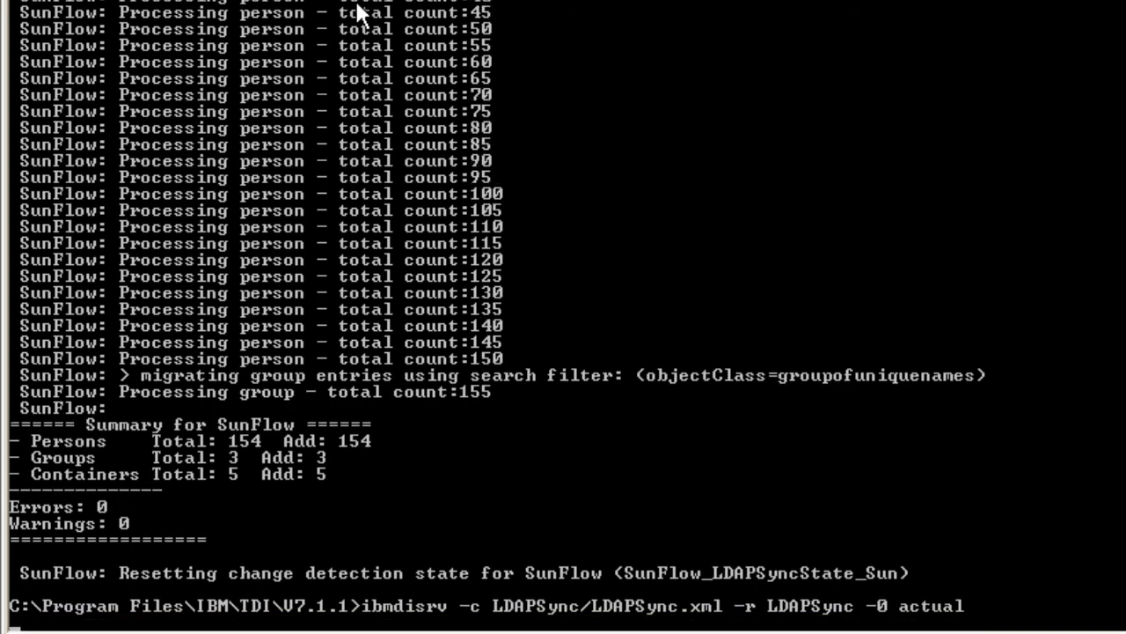